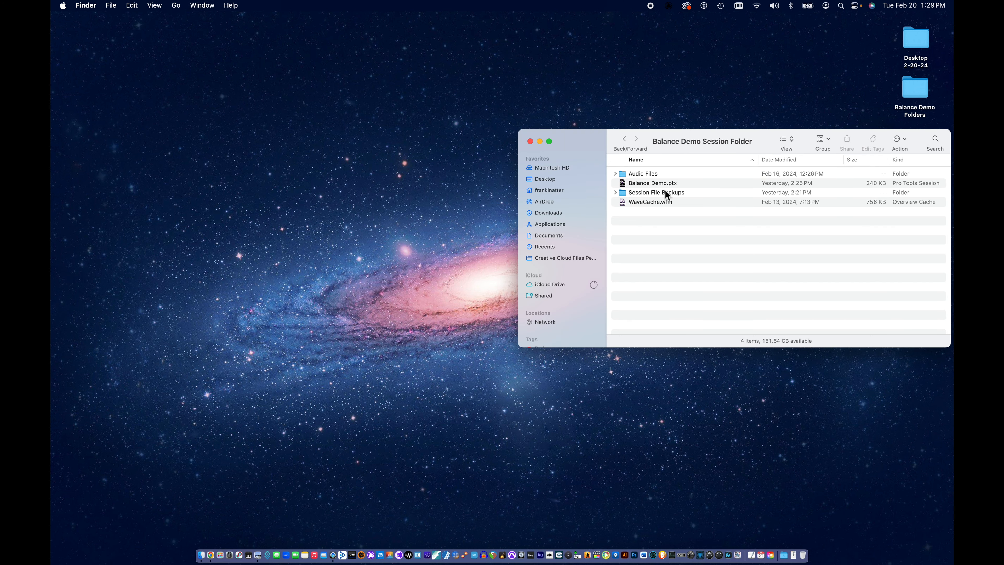
- Open the Balance Demo.ptx session and keep StudioLive 24R as the playback engine
double_click(628, 185)
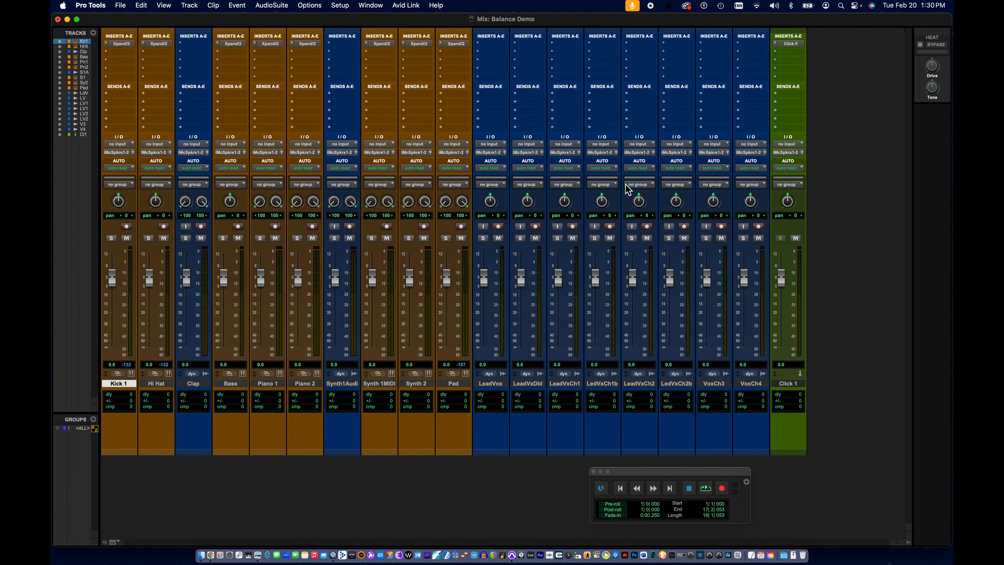
click(346, 8)
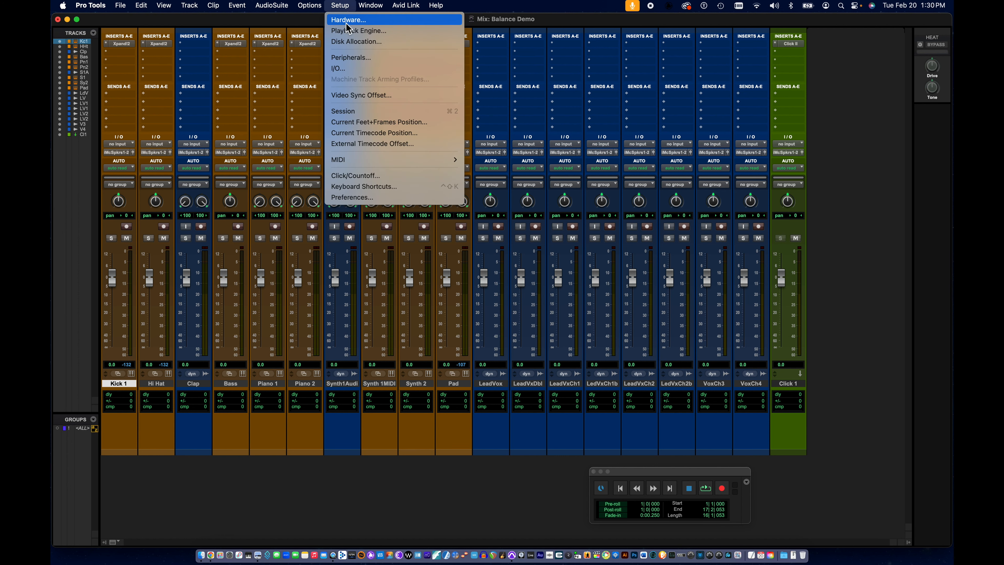
click(349, 36)
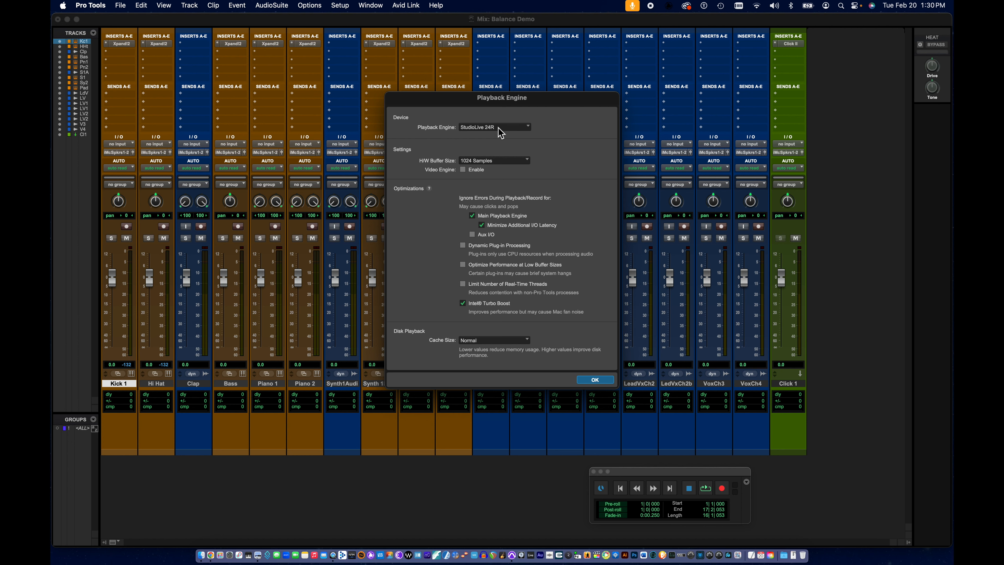
click(529, 129)
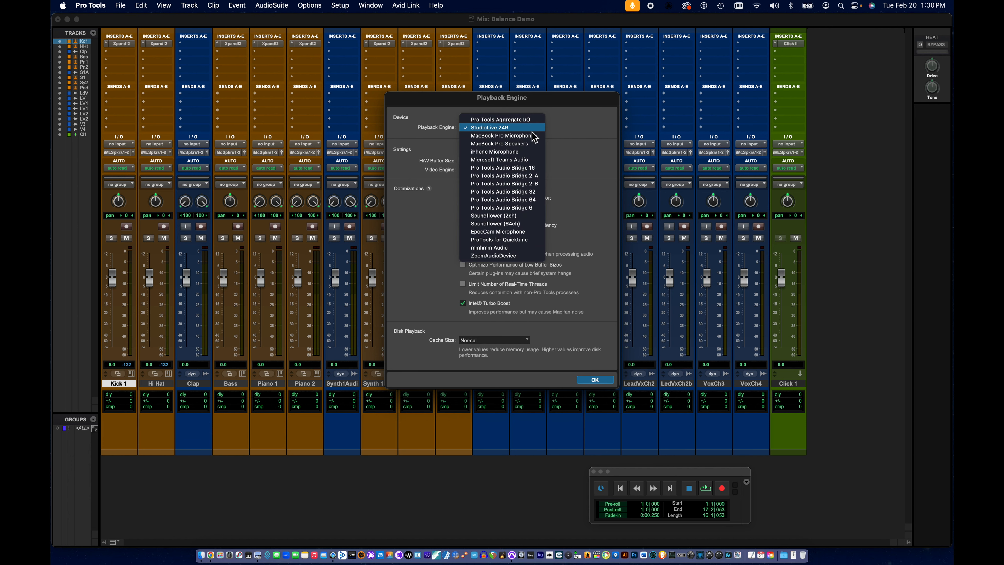
click(562, 132)
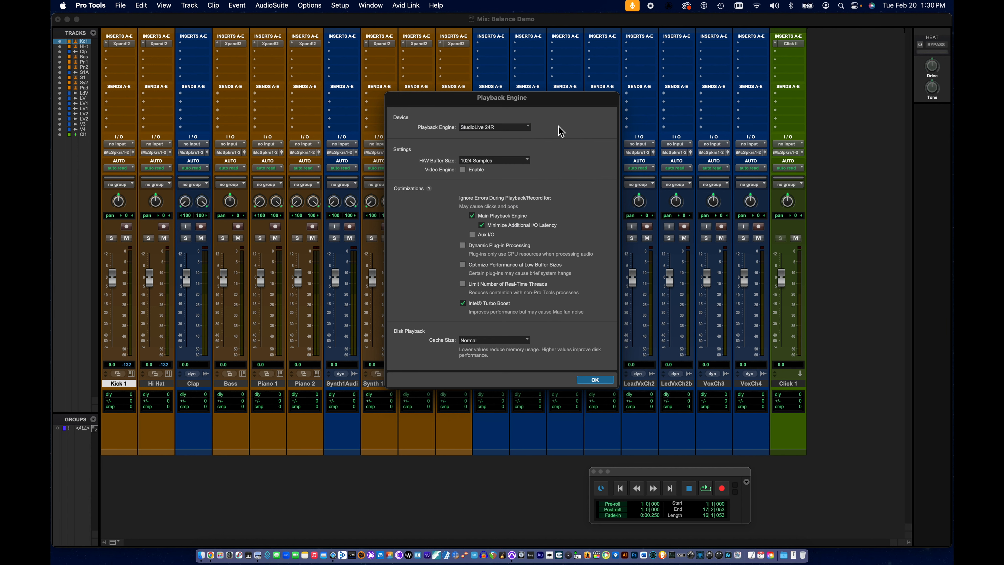
click(594, 380)
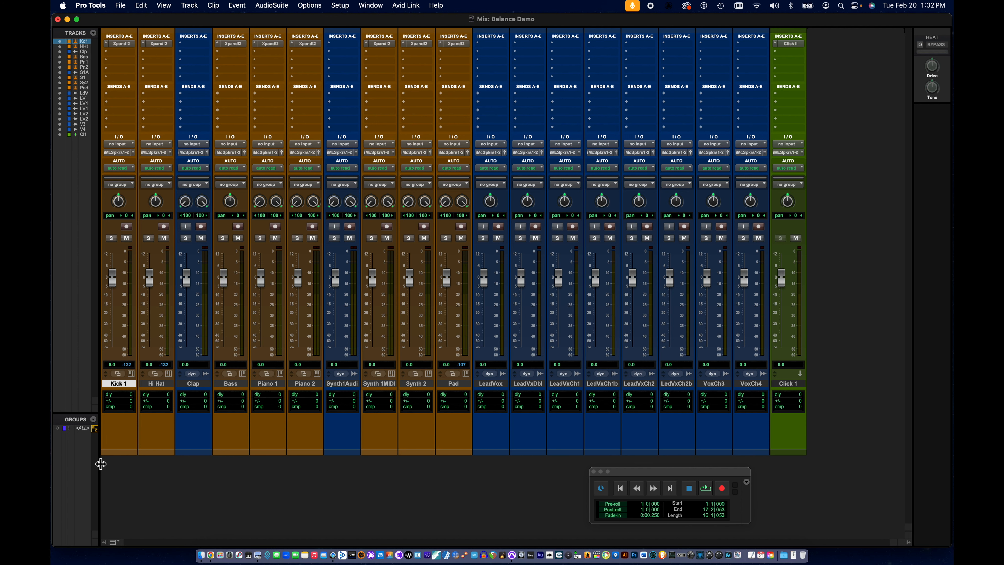
- Widen the track list and lower all faders together to -15.0 dB using the <ALL> group, leaving the group disabled
drag(100, 462, 133, 462)
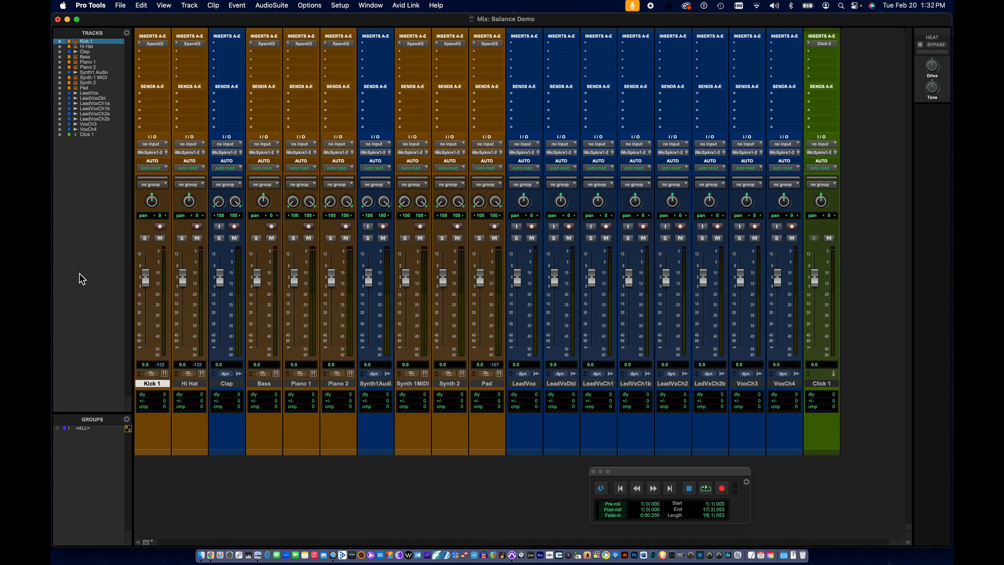
click(85, 430)
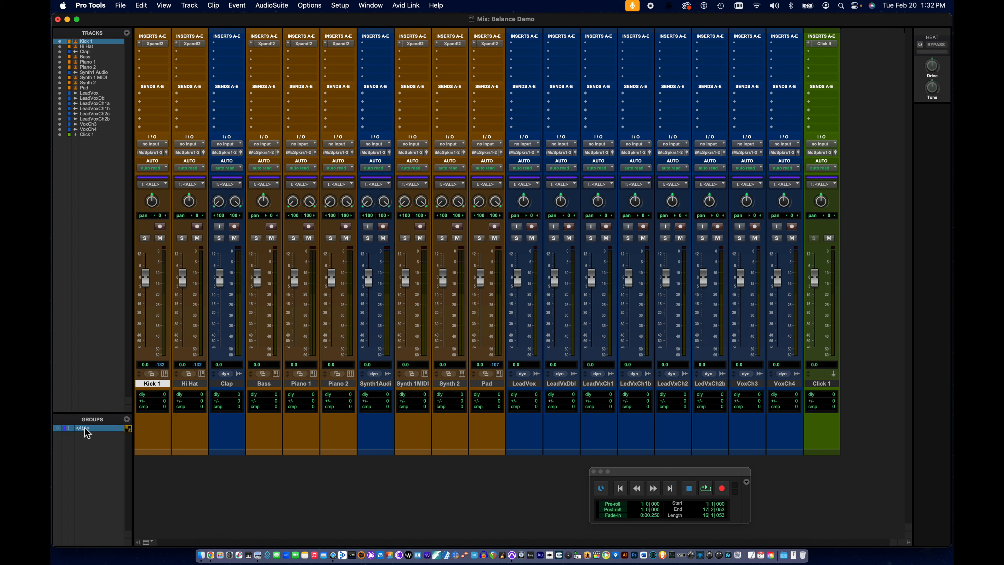
click(88, 433)
click(87, 433)
drag(144, 282, 142, 305)
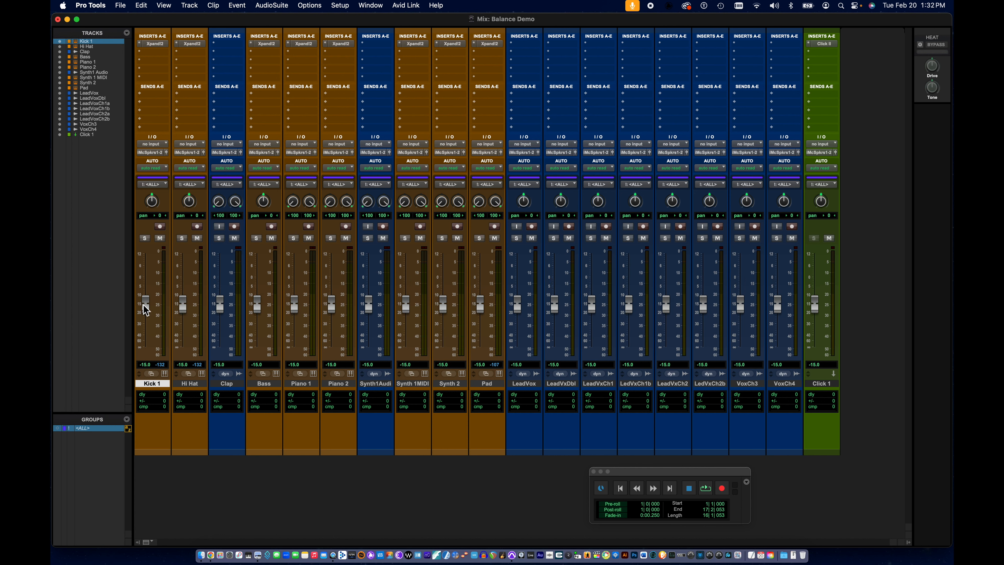
click(84, 430)
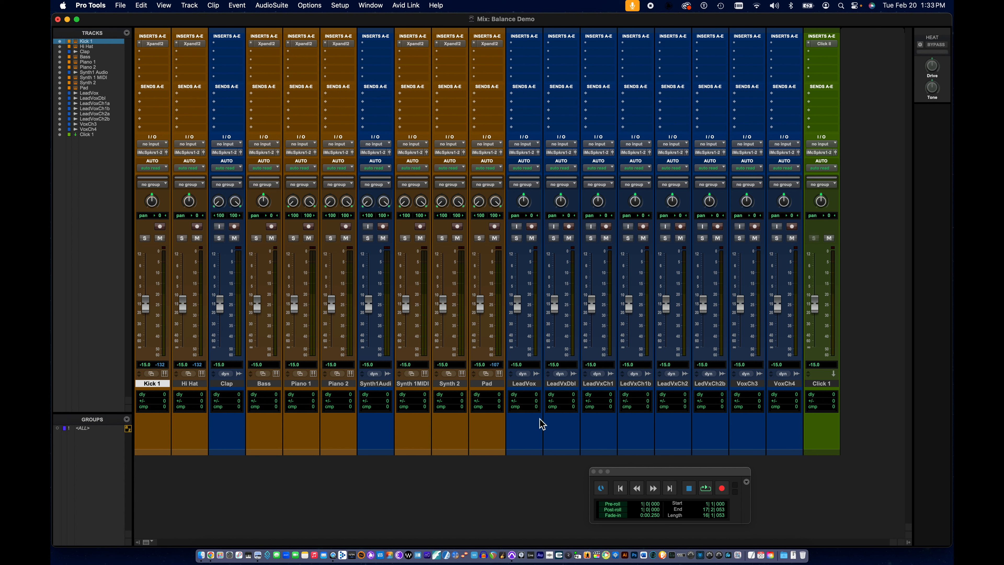
- Return playback to the start of the session and turn off Loop playback in the transport
mouse_move(631, 477)
mouse_down()
mouse_move(631, 446)
mouse_move(606, 448)
mouse_move(635, 475)
mouse_up()
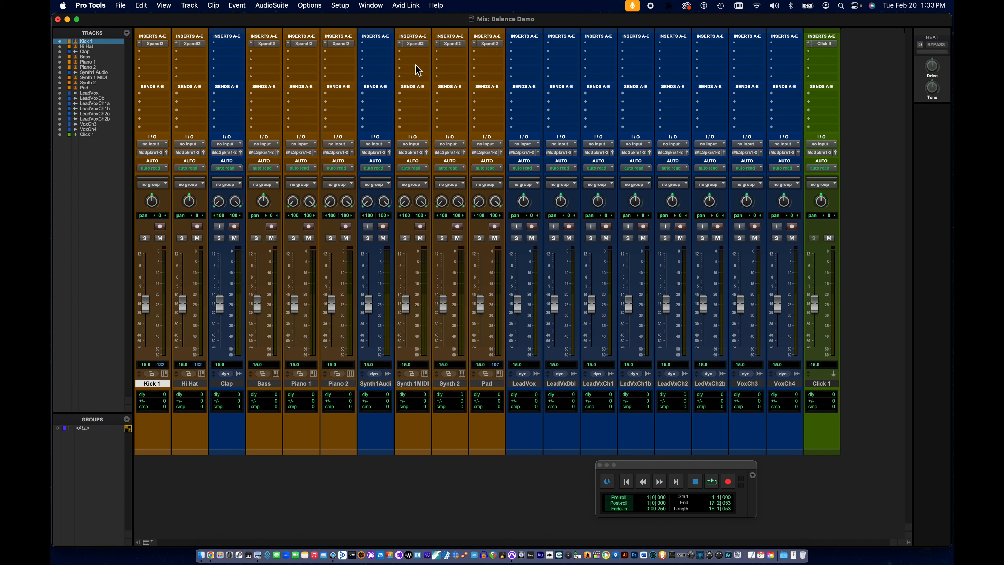
click(379, 6)
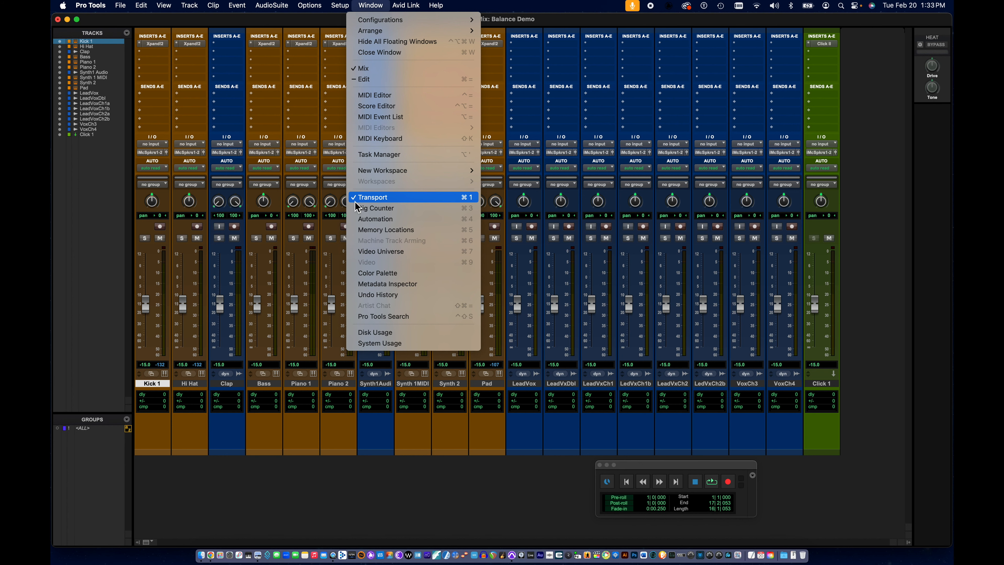
click(666, 471)
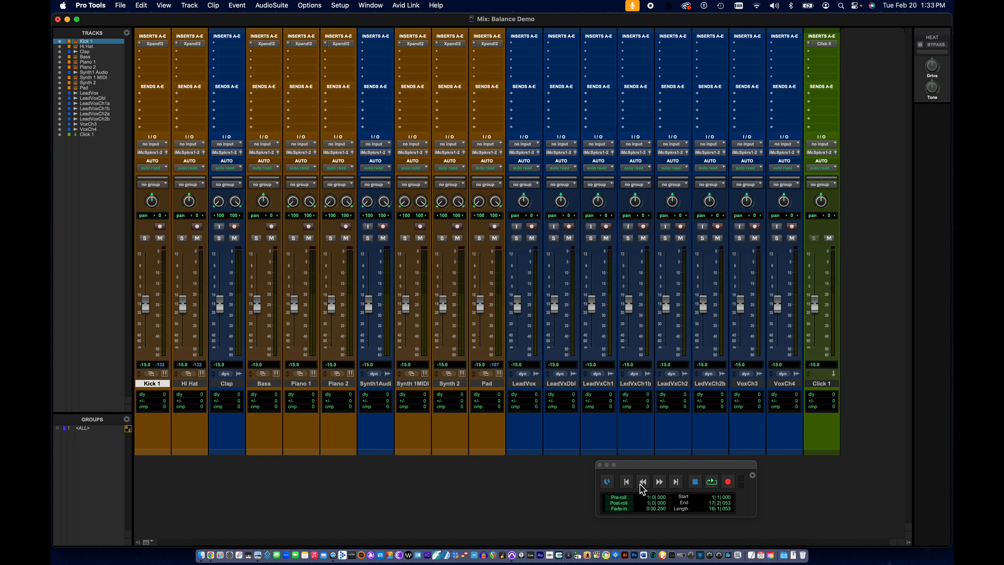
click(629, 490)
click(629, 491)
right_click(711, 485)
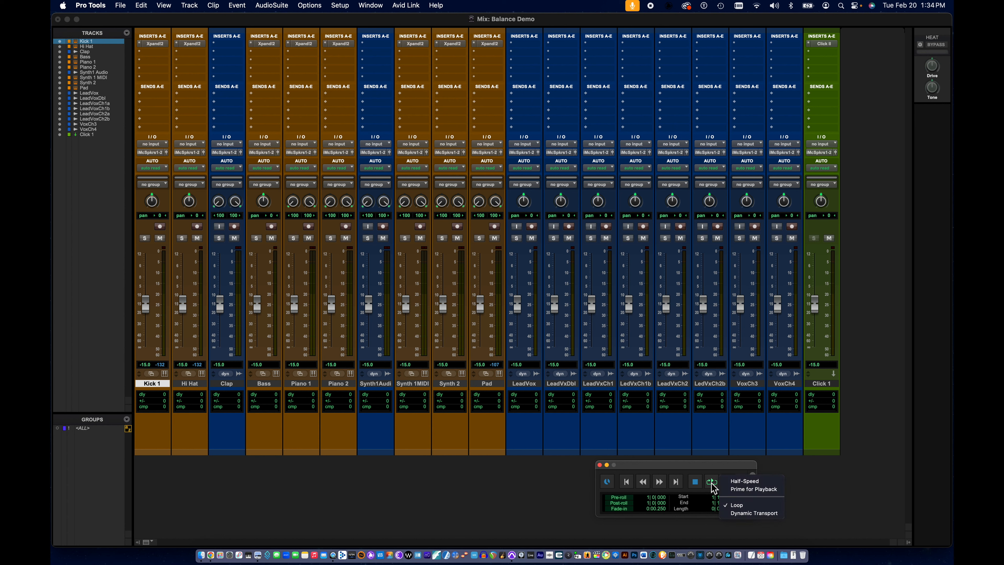
click(736, 506)
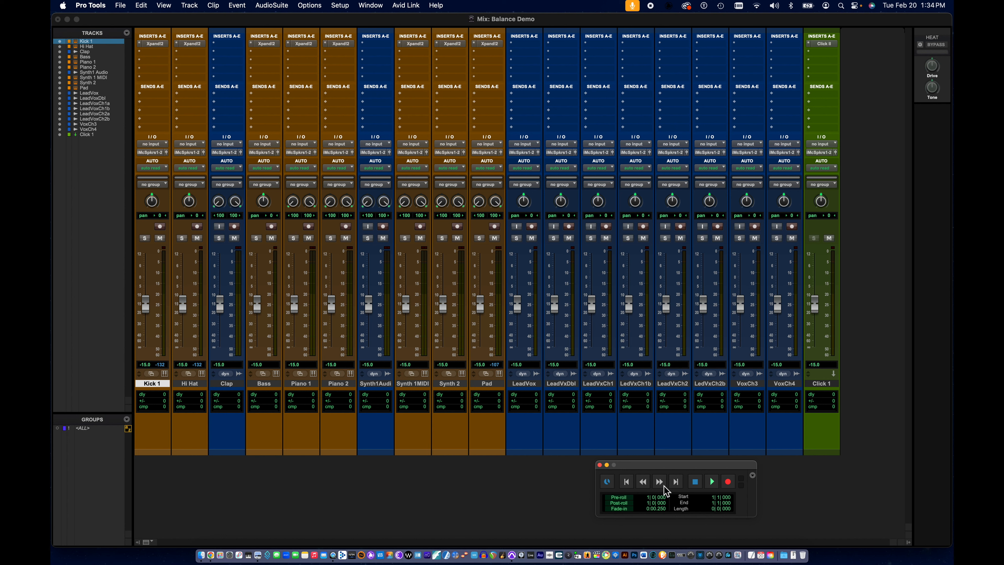
- Mute every track at once through the <ALL> group, leaving the group disabled
click(84, 429)
click(159, 239)
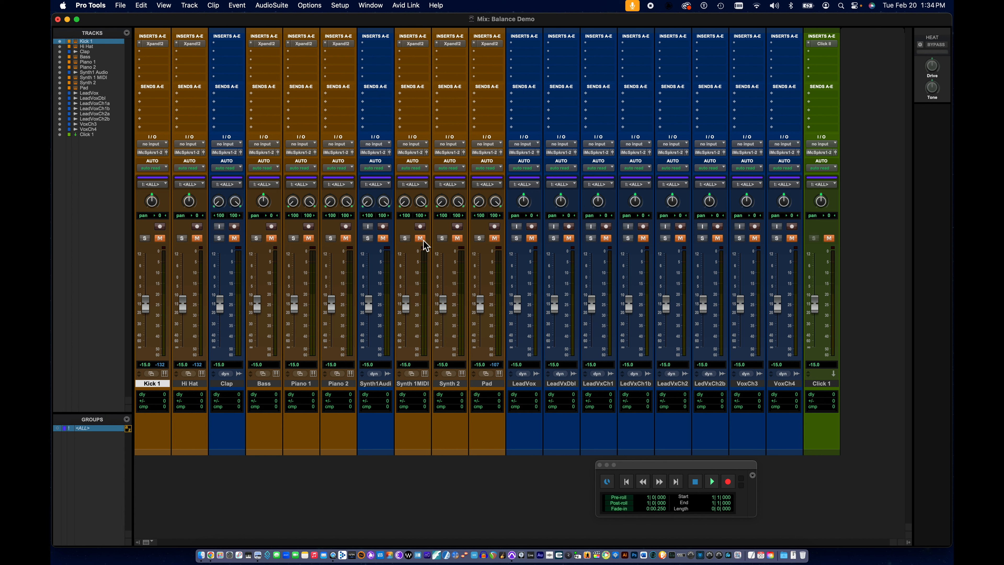
click(82, 430)
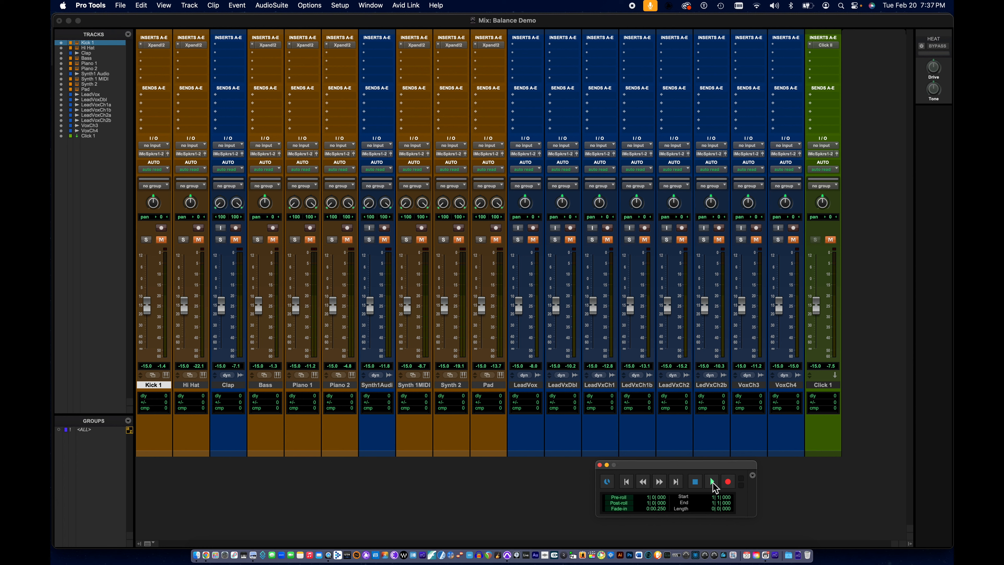
- Start playback and audition Kick 1, Hi Hat, Clap and Bass in turn, unmuting and remuting each track
click(712, 482)
click(162, 240)
click(162, 240)
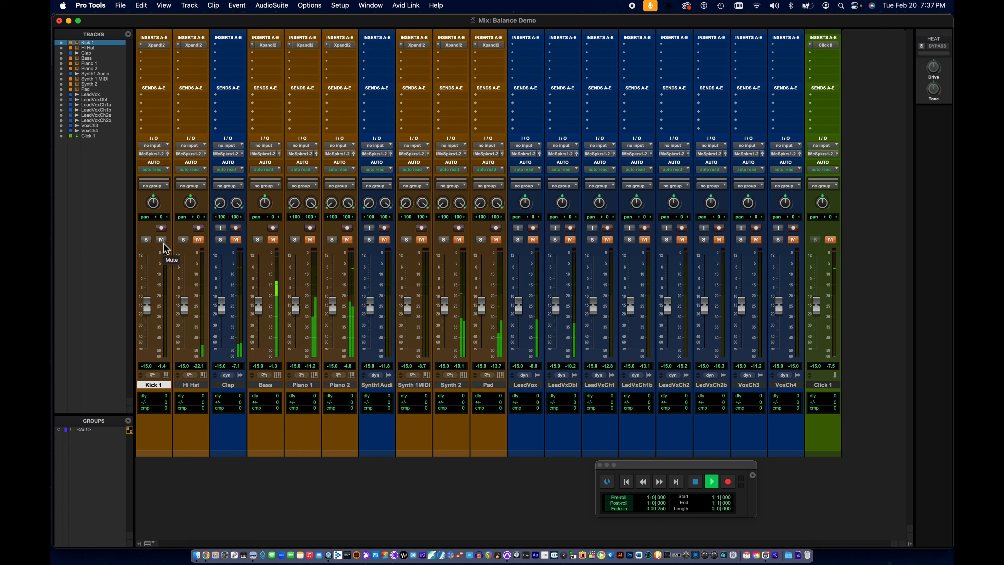
click(198, 242)
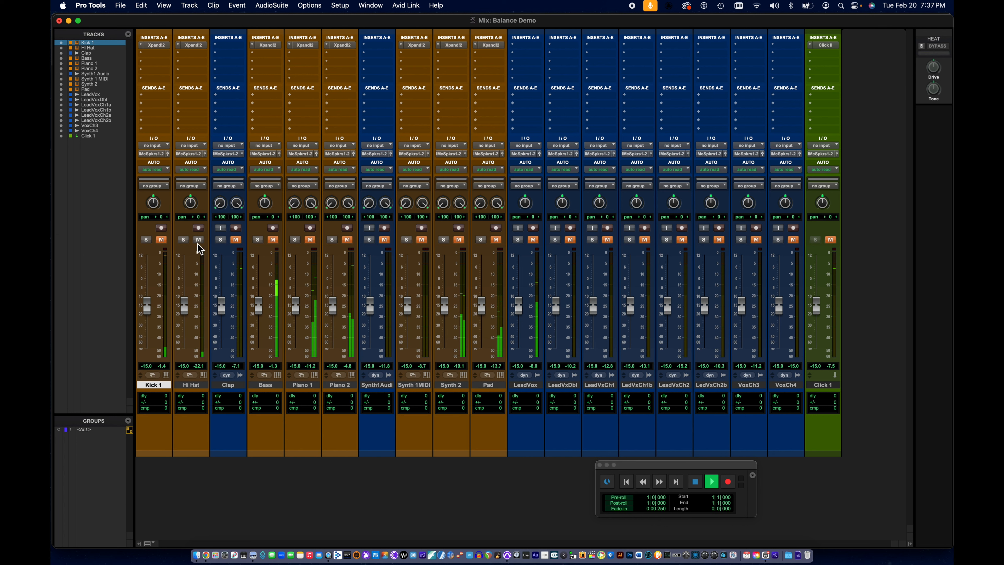
click(197, 239)
click(235, 240)
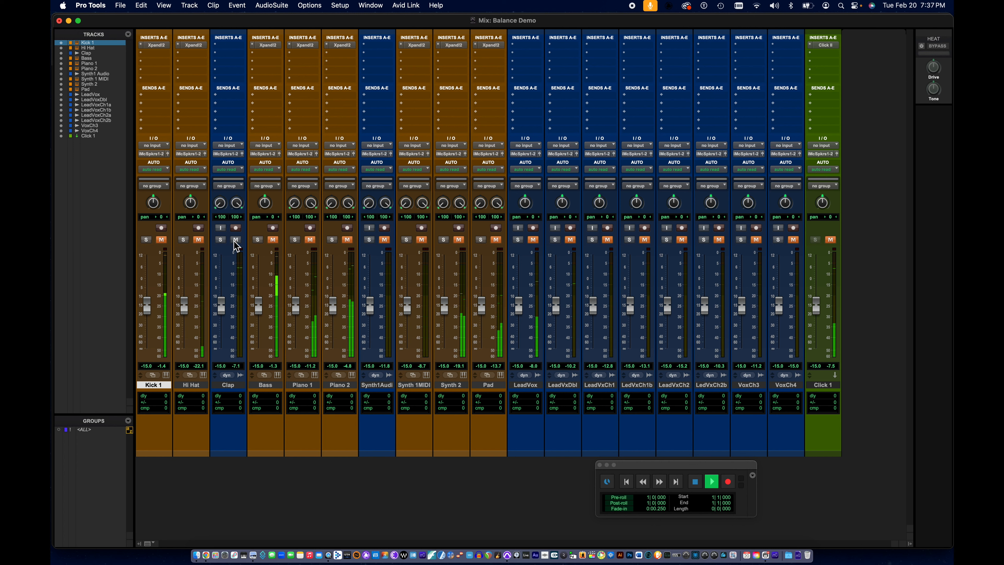
click(236, 241)
click(272, 240)
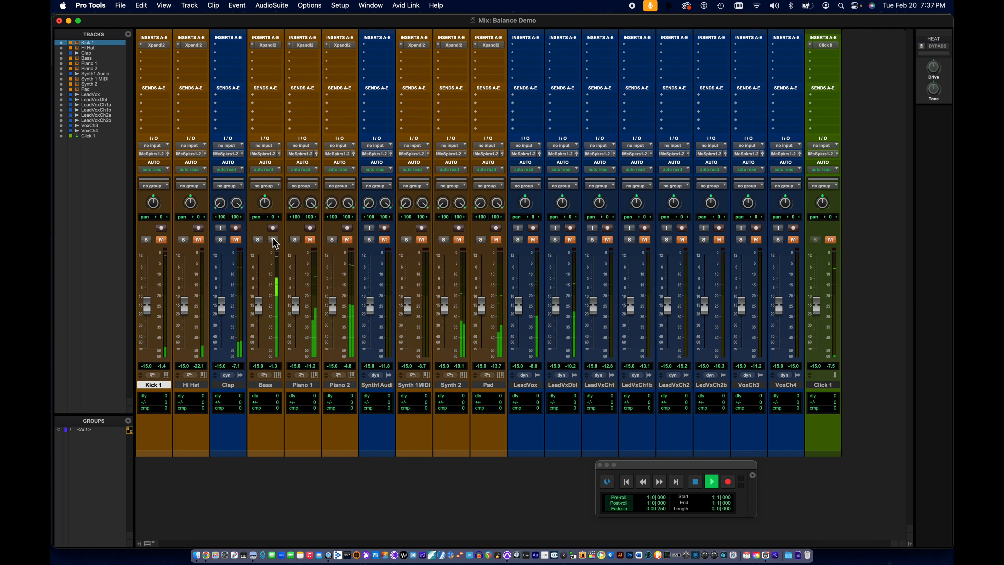
click(272, 241)
- Audition Piano 1, Piano 2 and the Synth 1 audio track in turn, unmuting and remuting each one
click(309, 240)
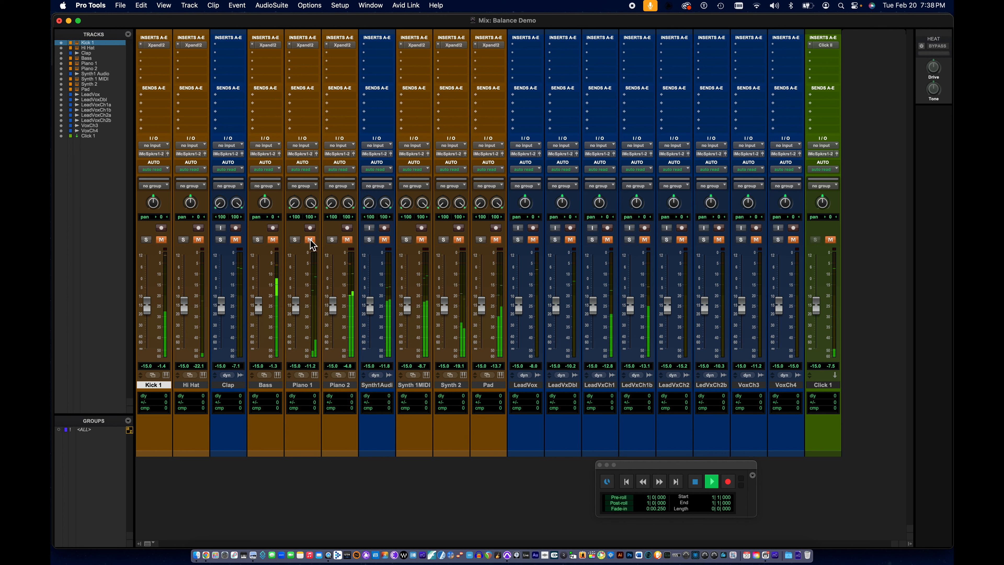
click(310, 240)
click(346, 240)
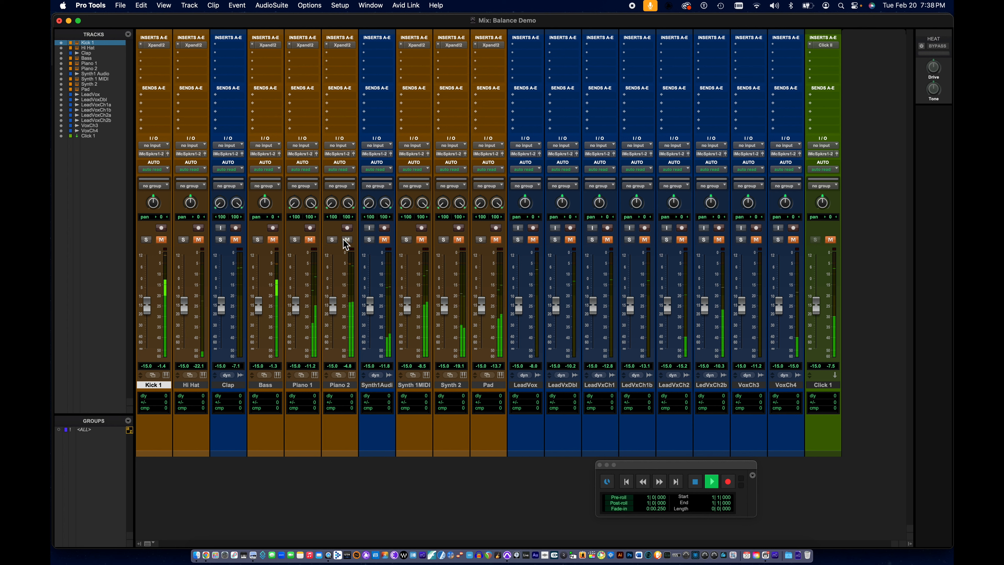
click(347, 240)
click(384, 240)
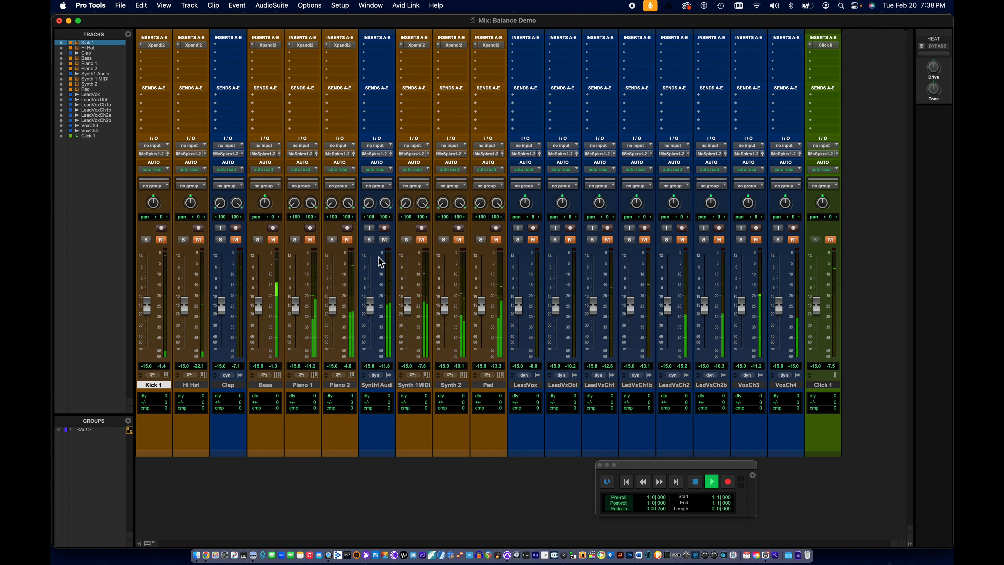
click(384, 240)
- Audition Synth 1 MIDI, Synth 2 and Pad in turn, restarting playback to hear the Pad before muting it again
click(422, 240)
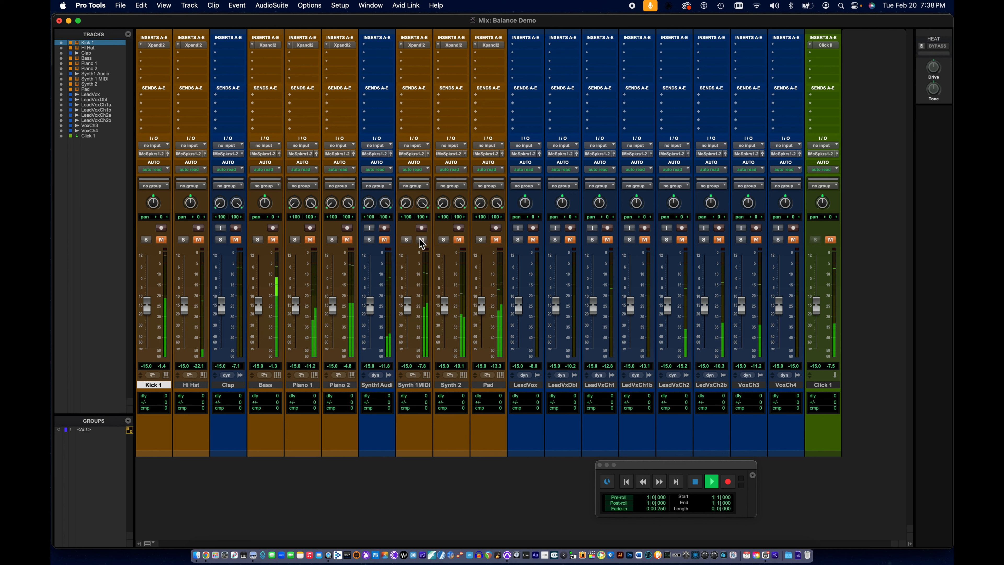
click(459, 240)
click(458, 240)
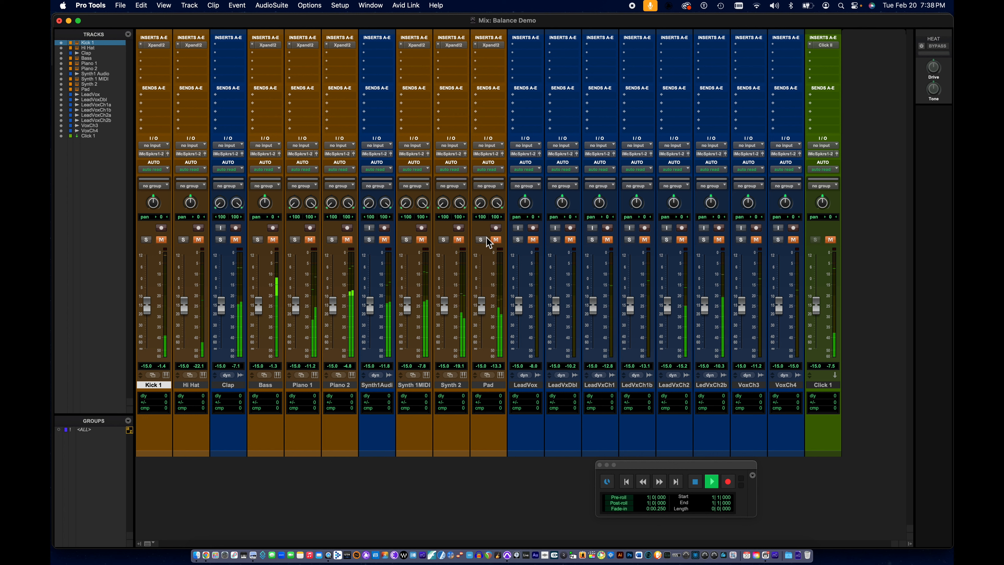
click(495, 240)
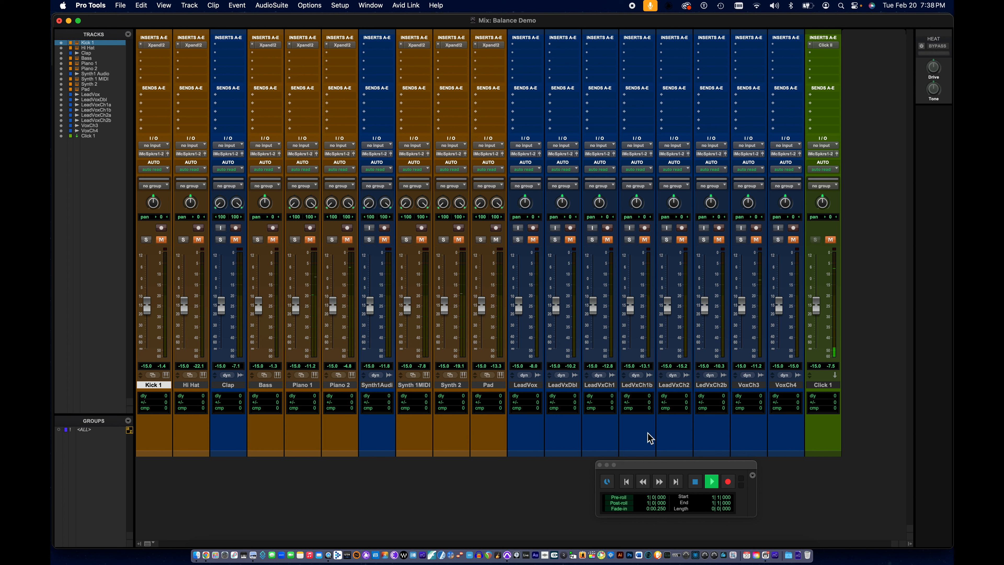
click(695, 481)
click(712, 481)
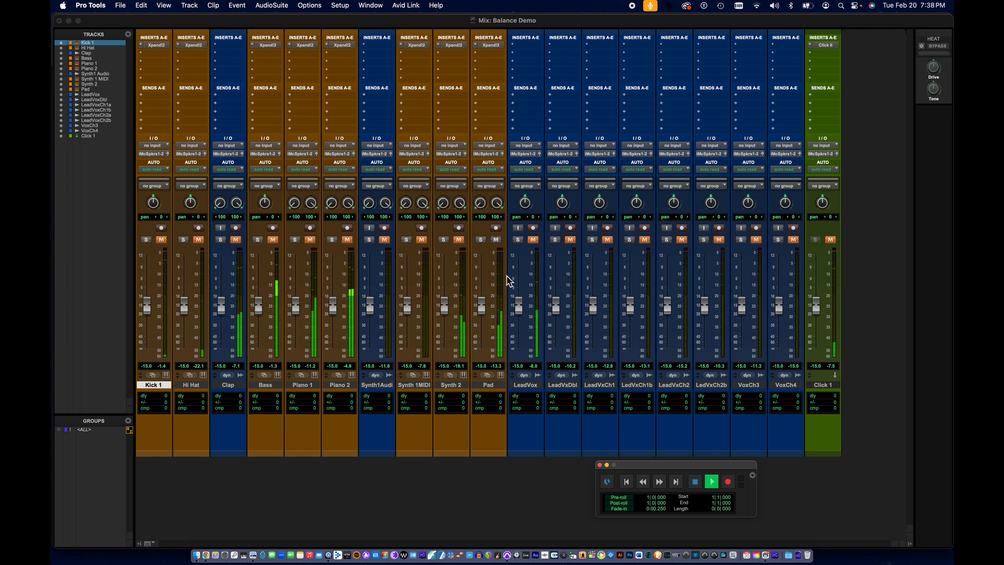
click(496, 239)
- Unmute the vocal tracks one after another from LeadVox through VoxCh4 during playback, and stop the transport
click(533, 239)
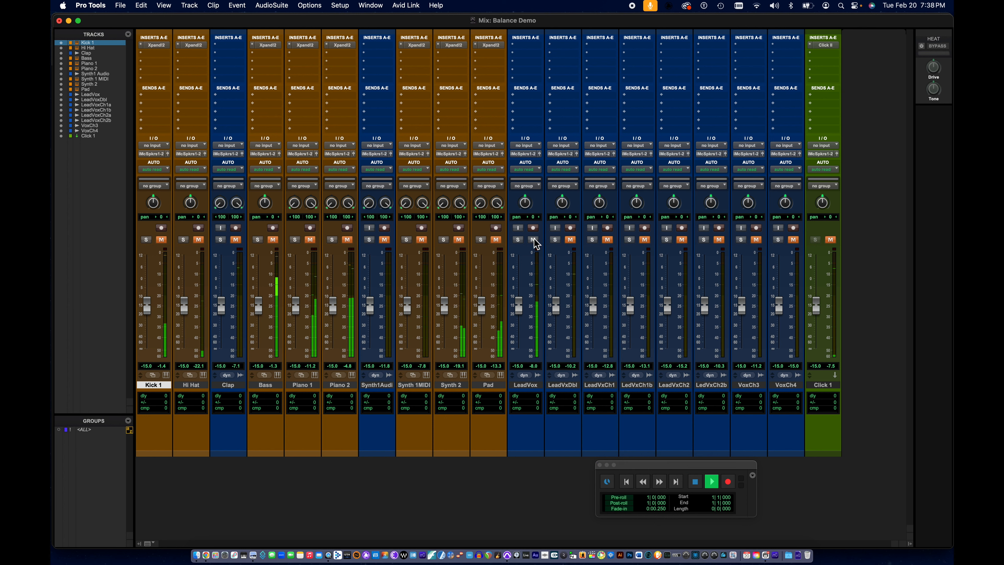
click(570, 239)
click(608, 240)
click(645, 239)
click(682, 240)
click(719, 240)
click(756, 240)
click(793, 240)
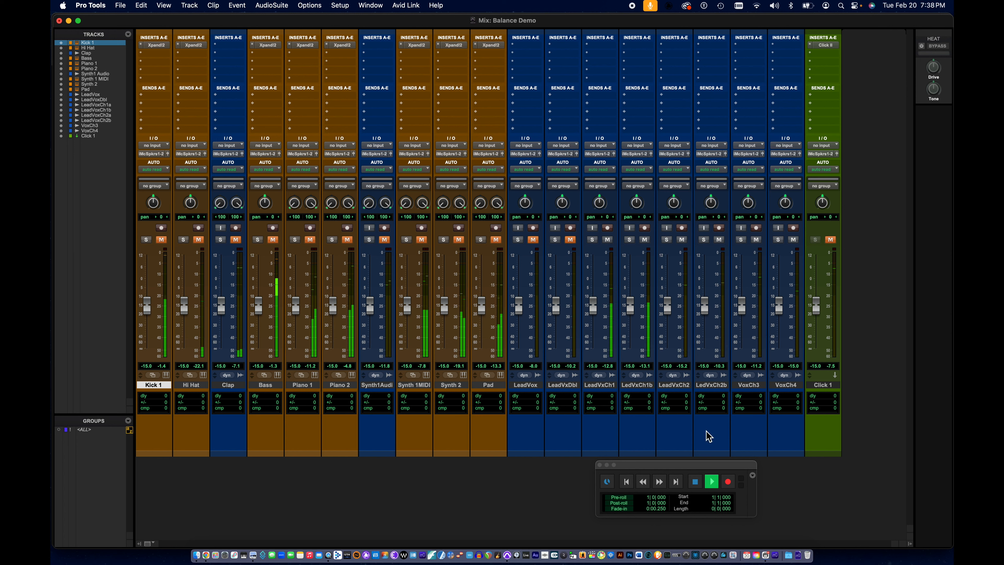
click(695, 483)
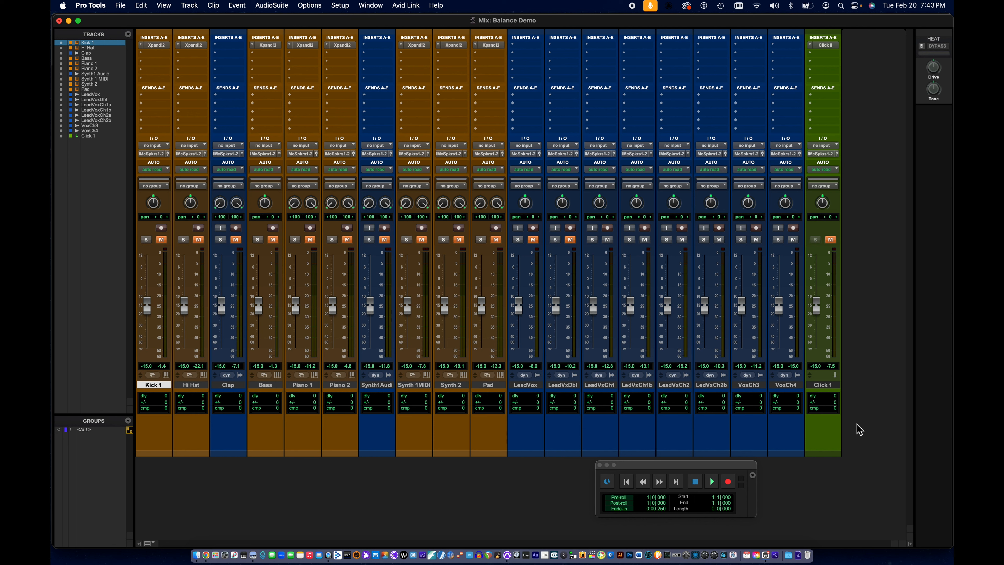
- Create one new stereo Master Fader track after the Click 1 track
click(827, 386)
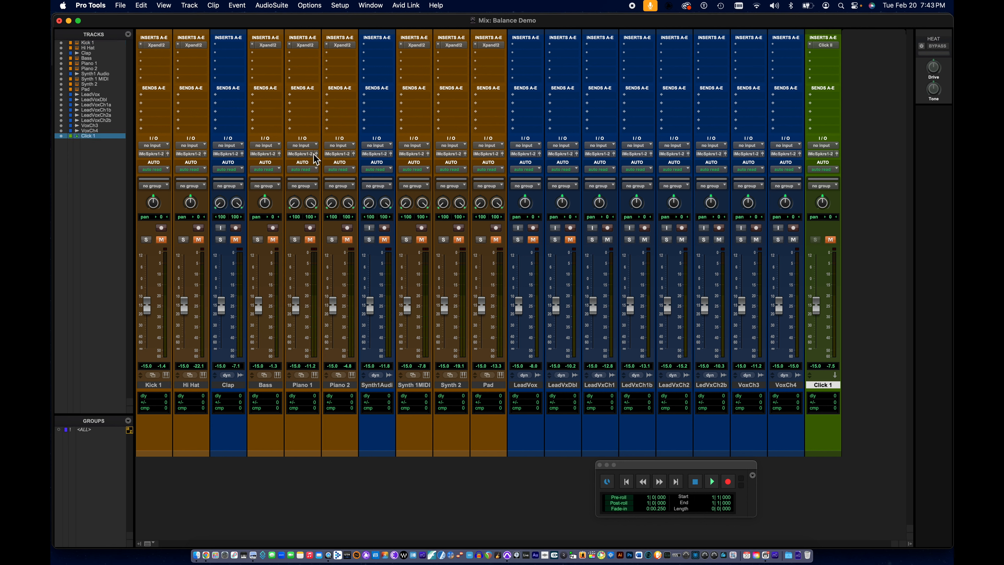
click(189, 5)
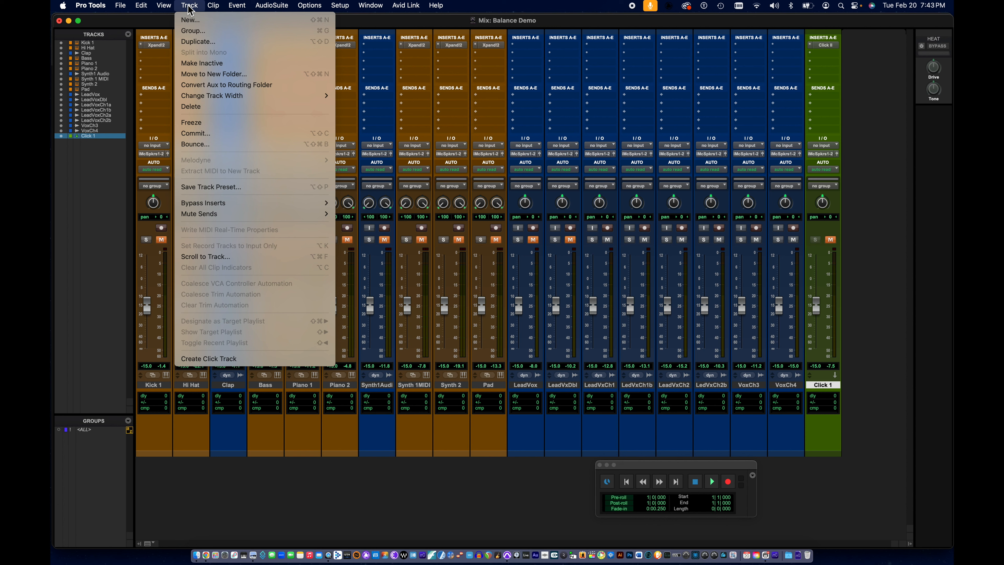
click(190, 20)
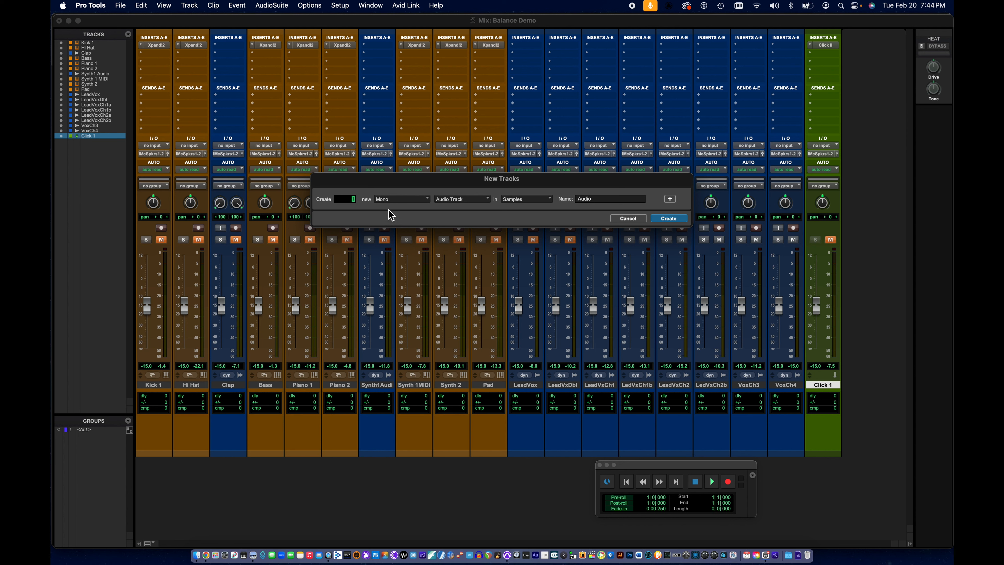
click(402, 204)
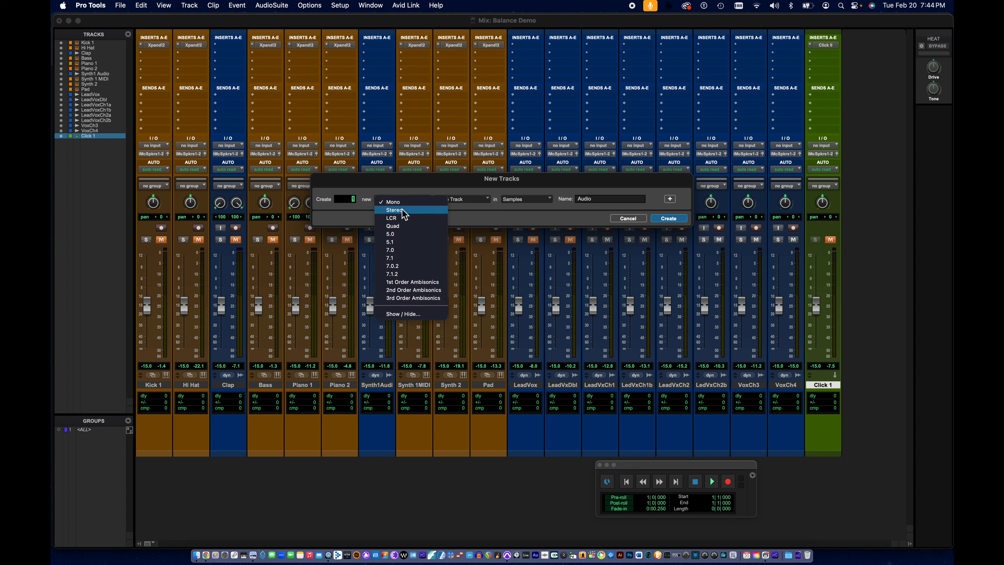
click(403, 211)
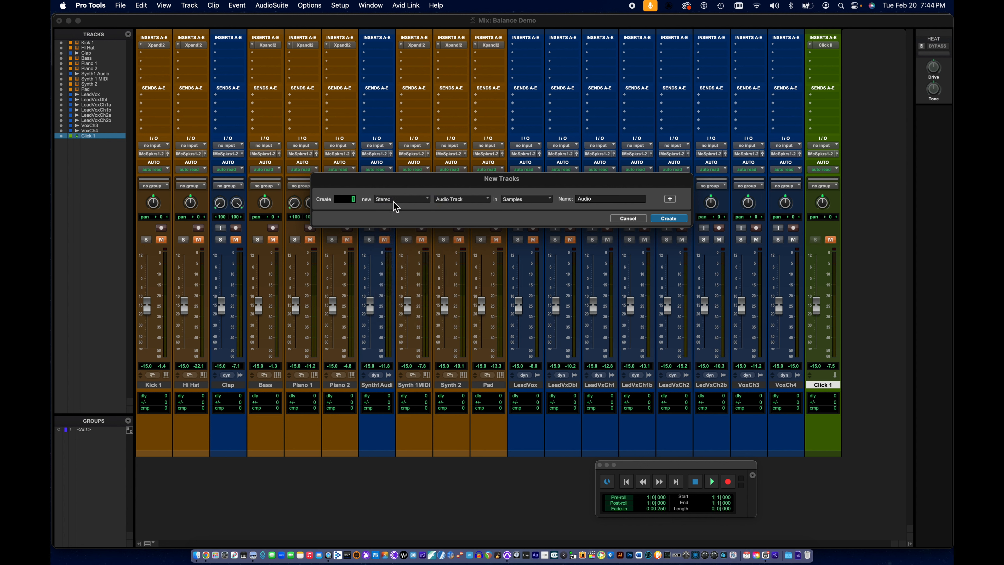
click(488, 202)
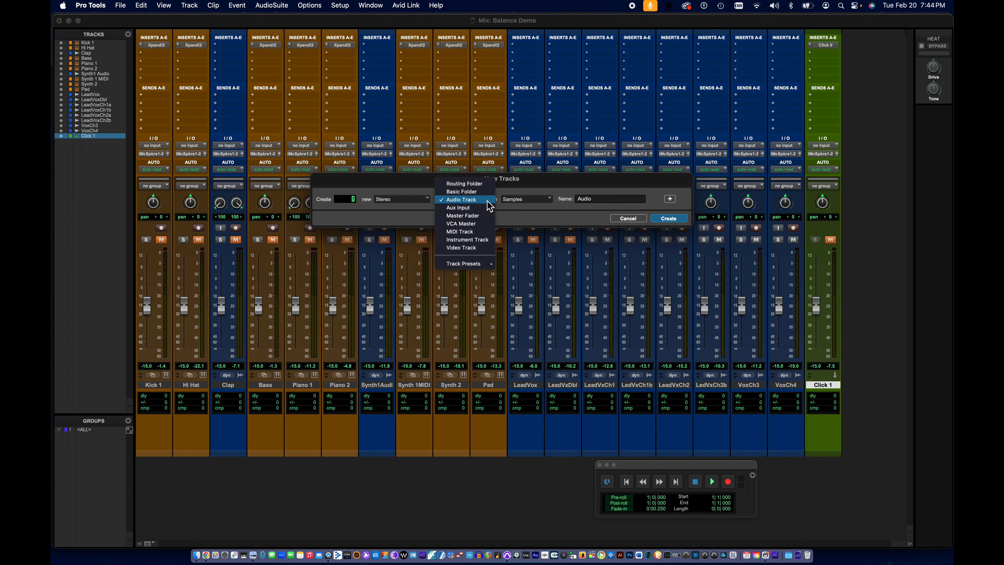
click(482, 217)
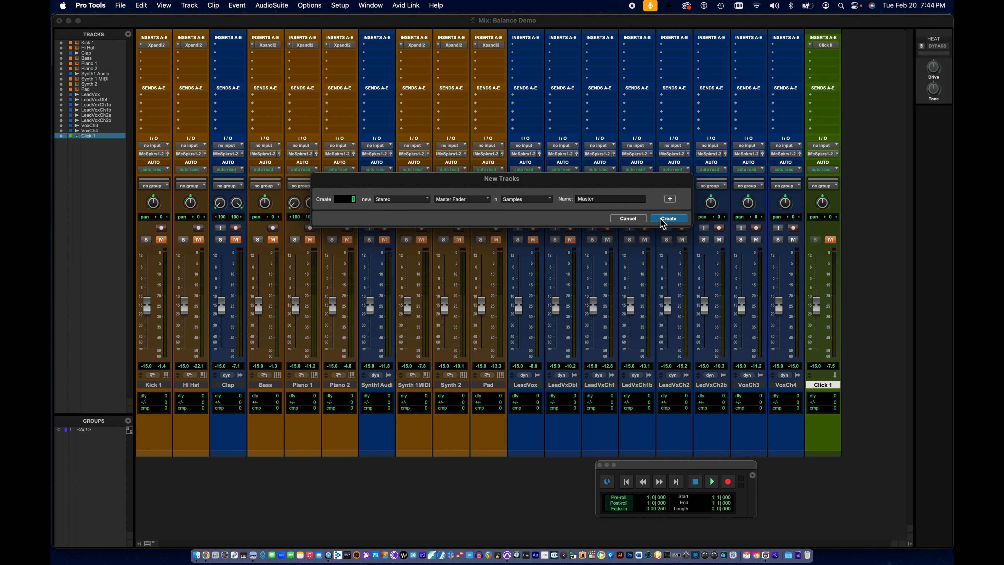
click(668, 218)
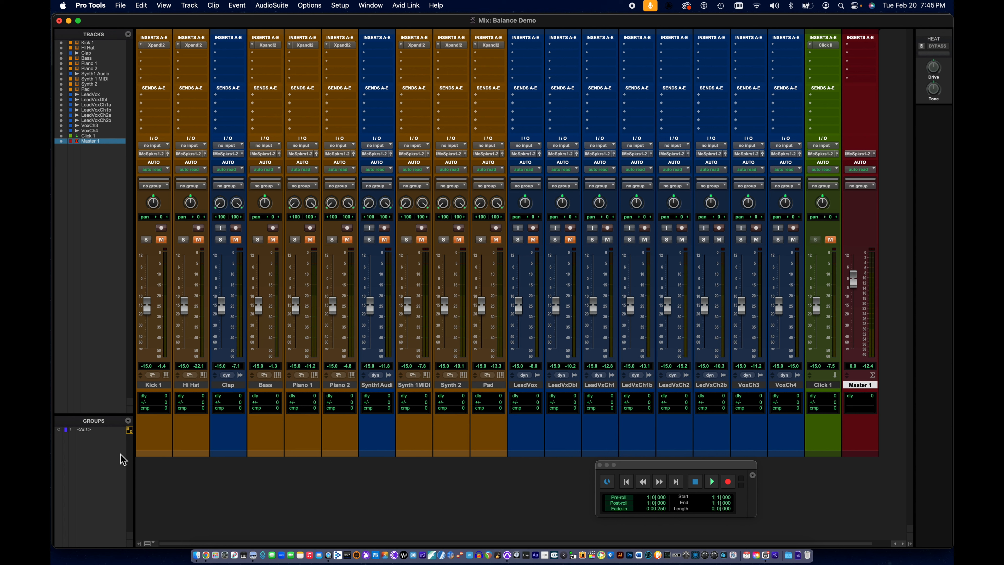
- Activate the ALL group, unmute all tracks together and pull every fader down to its minimum
click(84, 430)
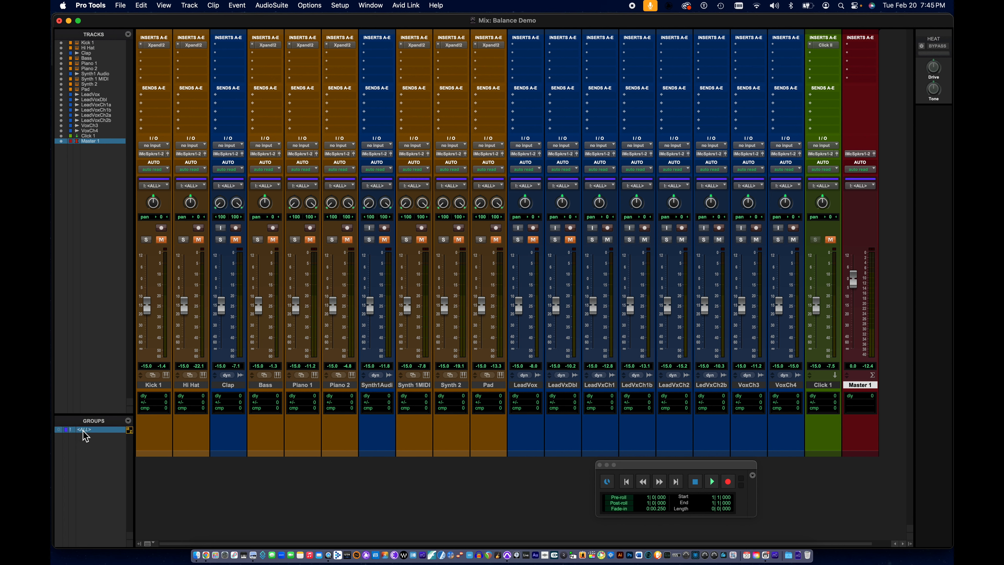
click(162, 240)
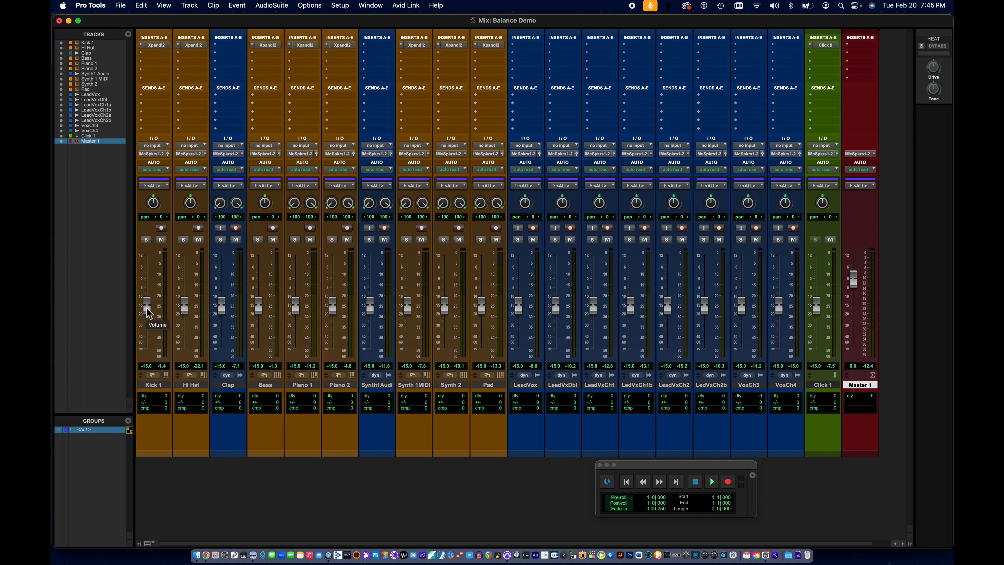
drag(147, 308, 146, 350)
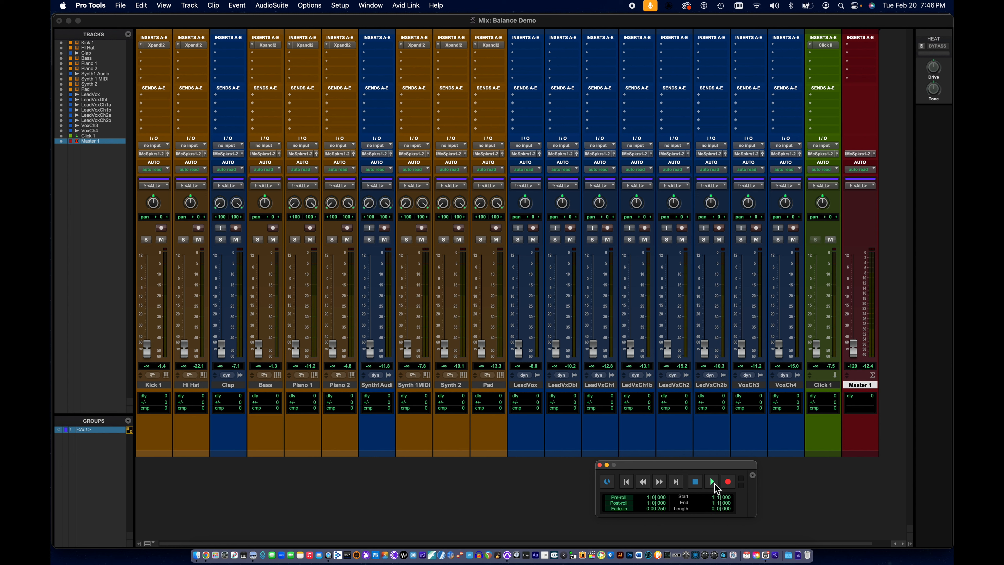
- Deactivate the ALL group during playback, then raise Kick 1 to about -9 dB and Master 1 to about -0.1 dB
click(713, 483)
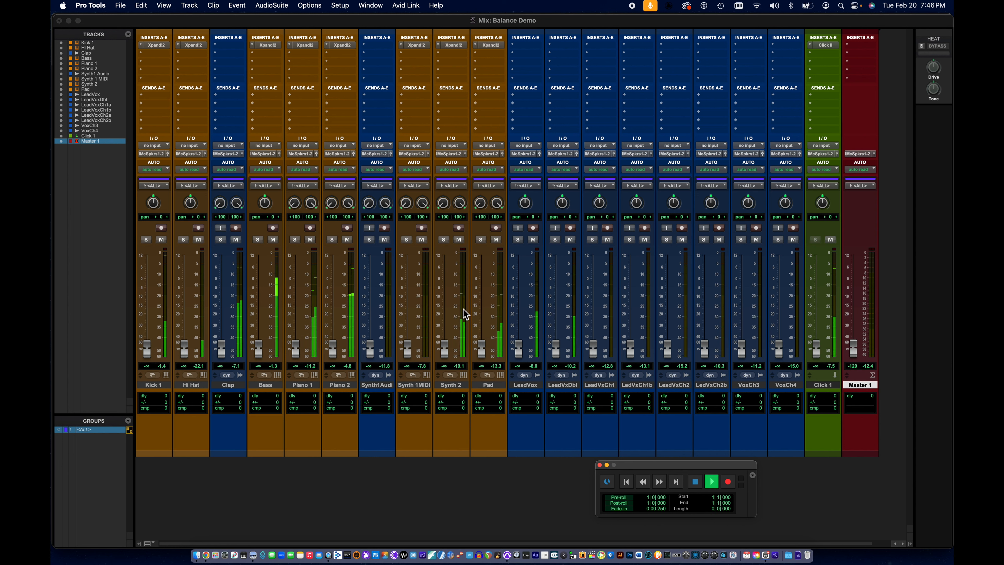
click(147, 349)
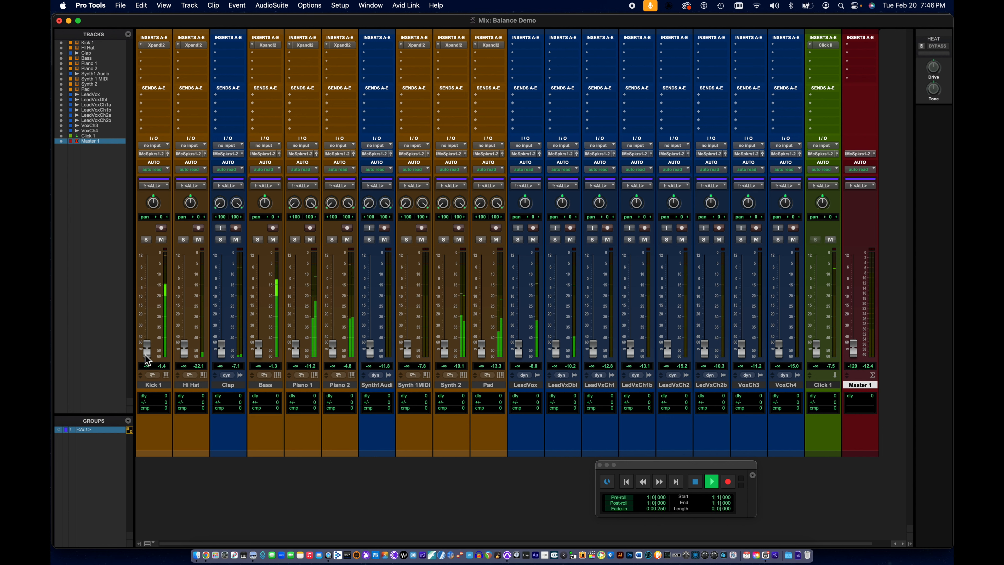
click(94, 431)
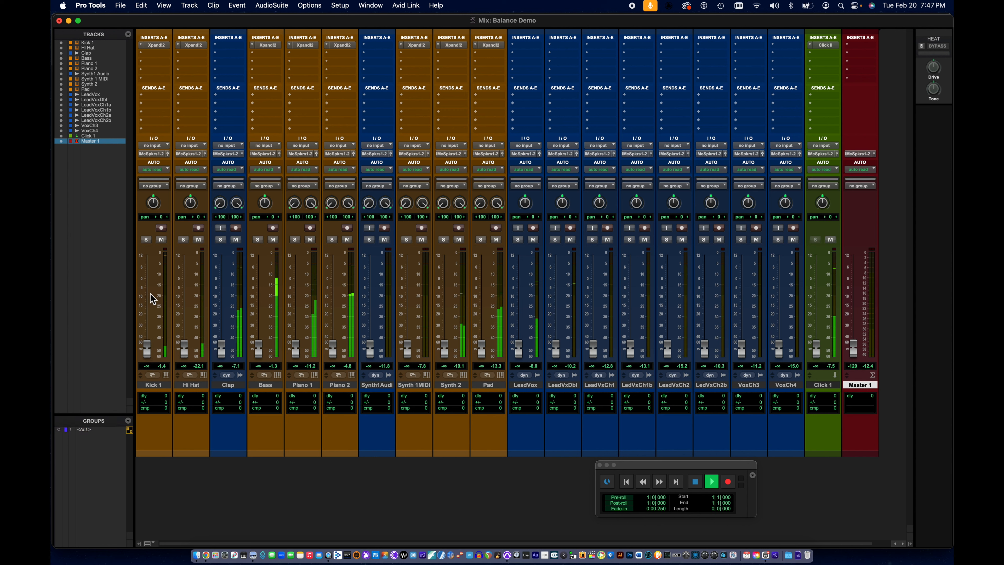
drag(147, 348, 147, 296)
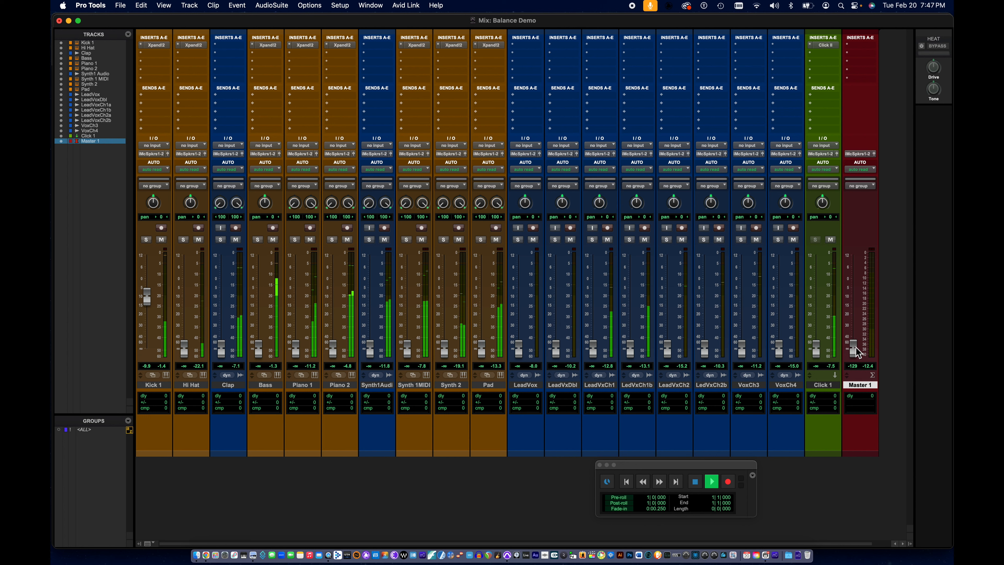
drag(856, 348, 858, 278)
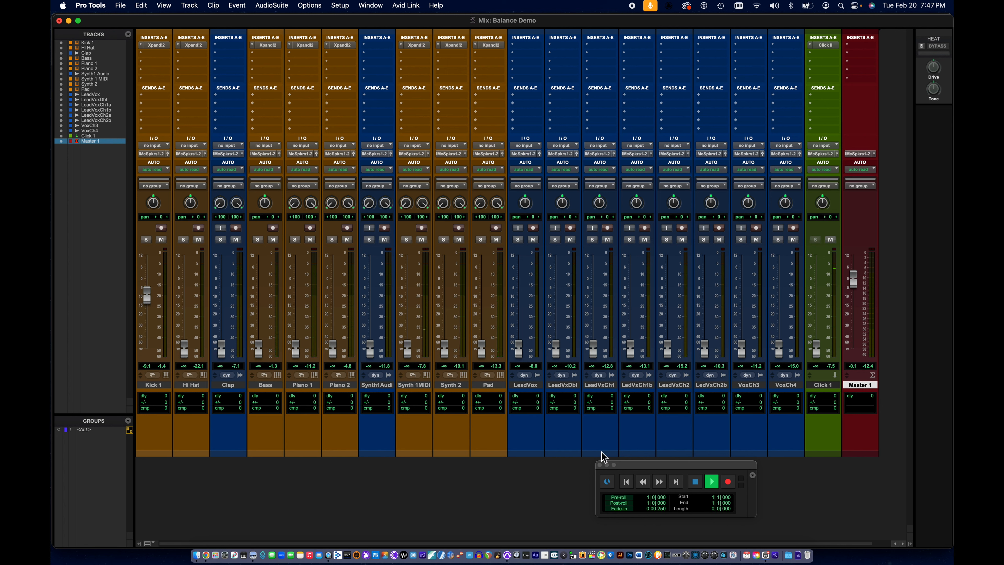
- Restart playback, raise the Kick 1 fader to about -5.9 dB, and stop the transport
click(693, 481)
click(713, 482)
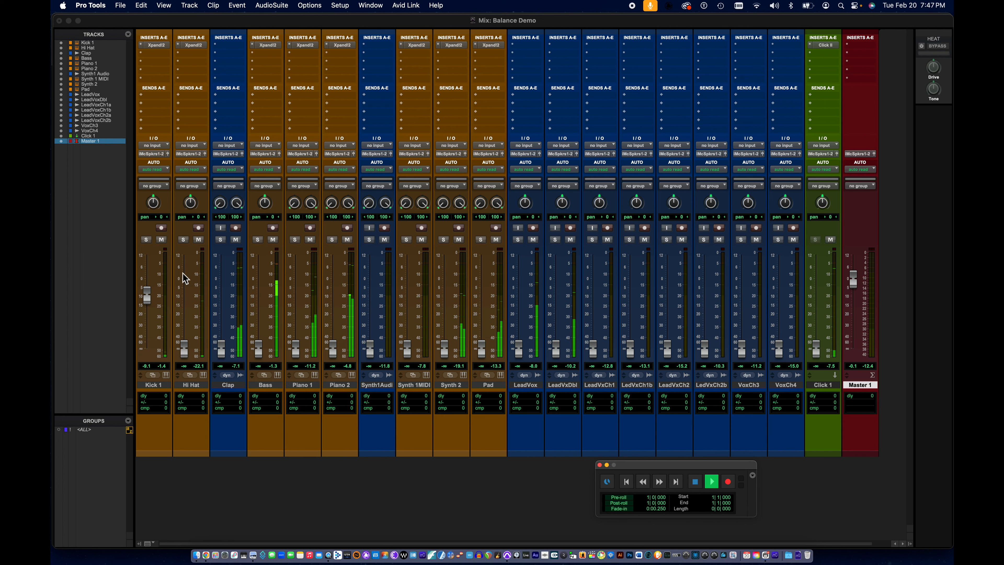
drag(143, 296, 147, 293)
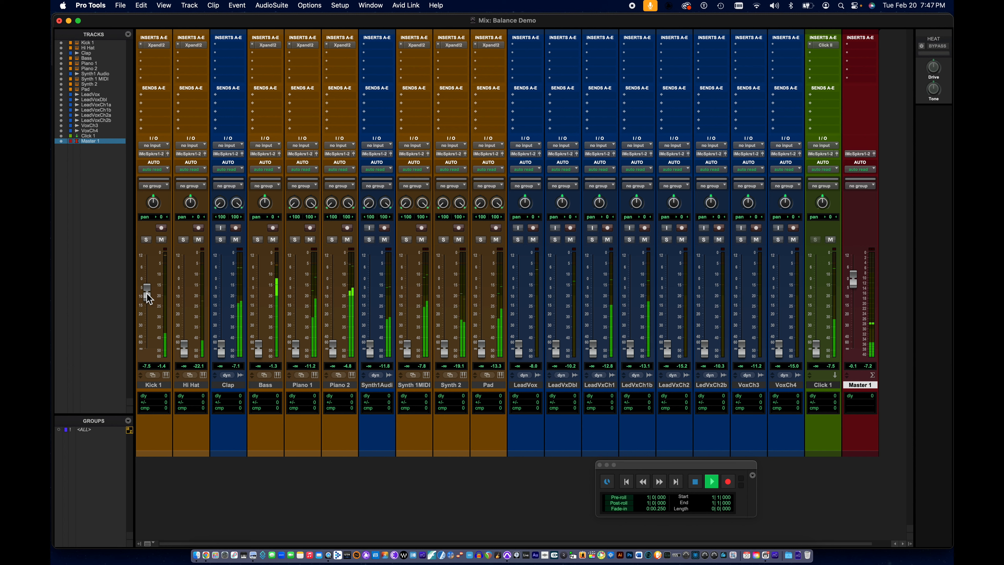
drag(147, 293, 147, 290)
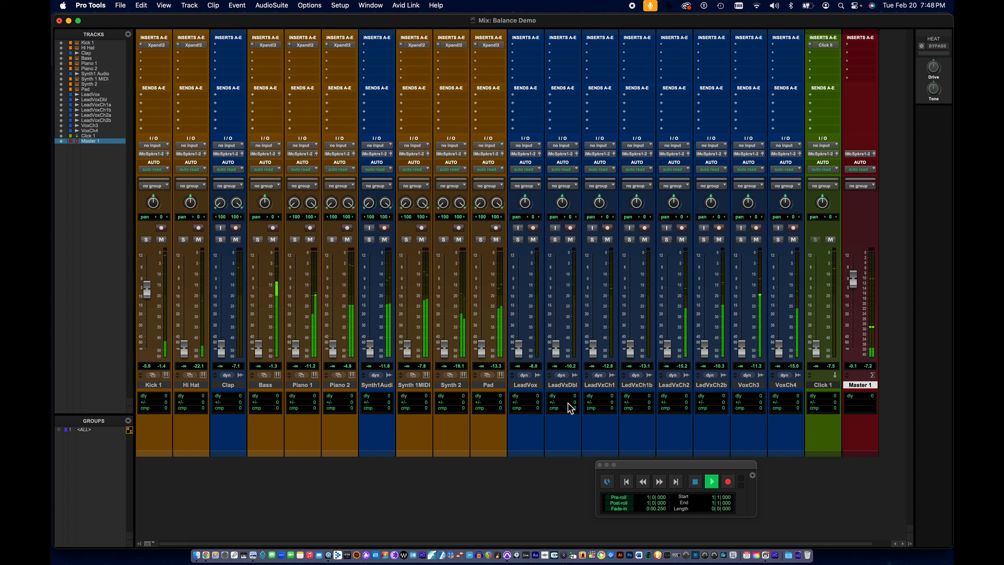
click(695, 481)
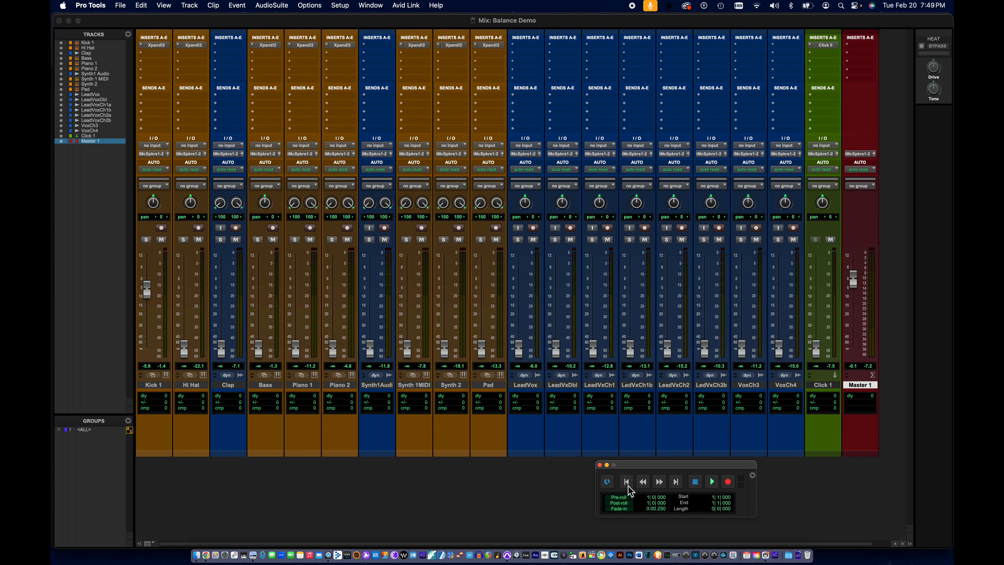
- Raise the Clap fader to about -10.5 dB while the song plays, and stop the transport
click(713, 482)
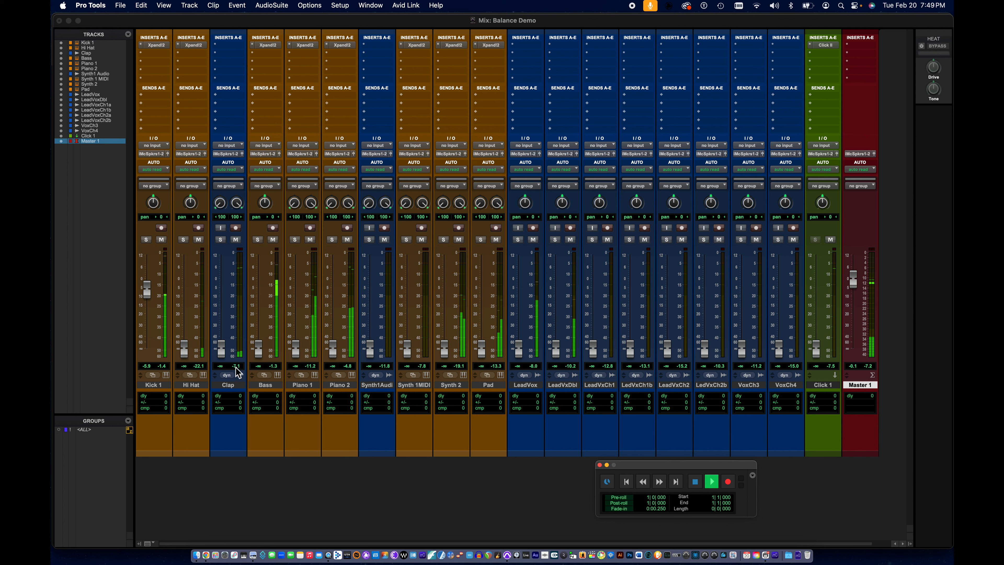
drag(225, 353, 219, 295)
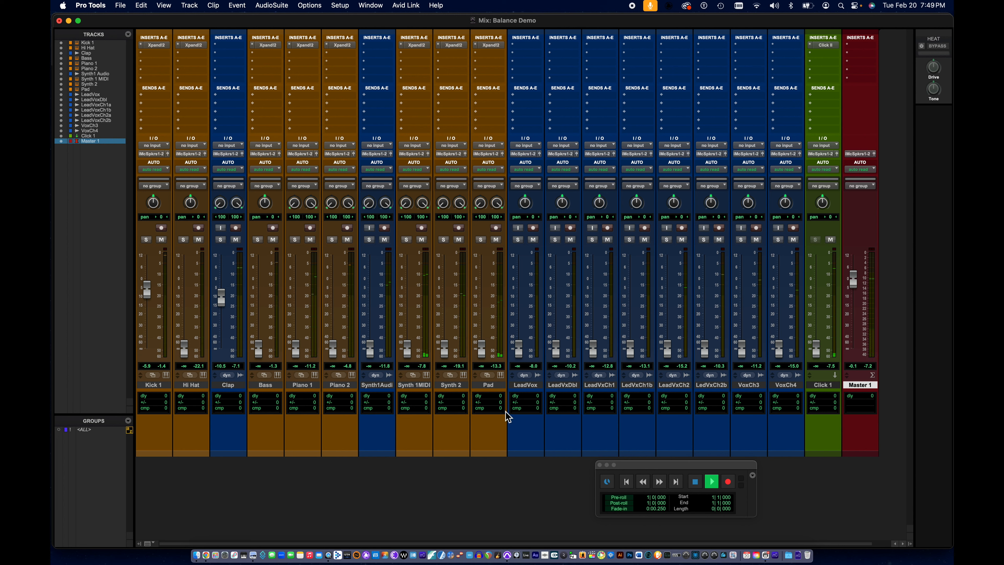
click(697, 483)
- During playback, pan the Hi Hat to 28 and raise its fader to about -6.5 dB, and stop the transport
click(714, 483)
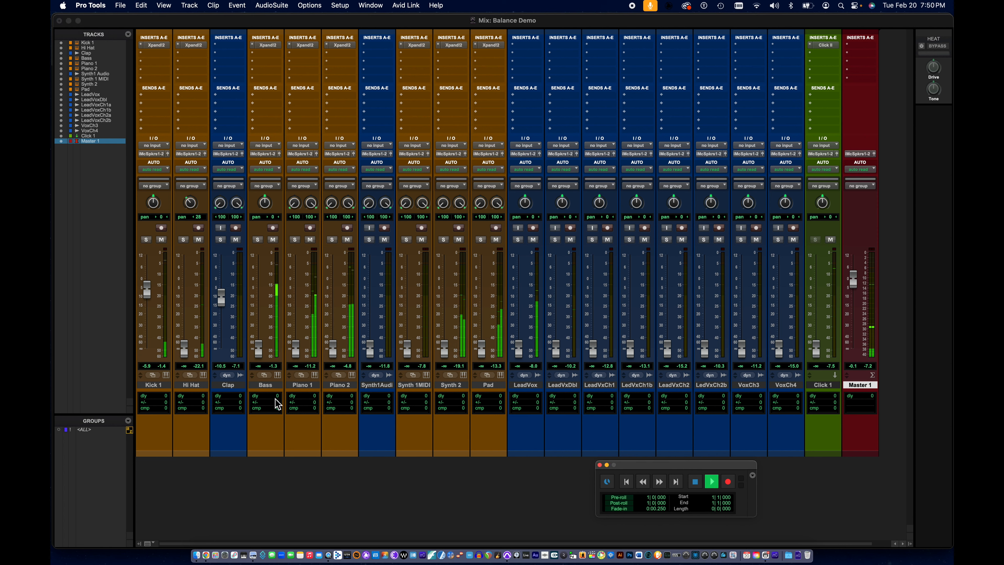
drag(184, 350, 182, 289)
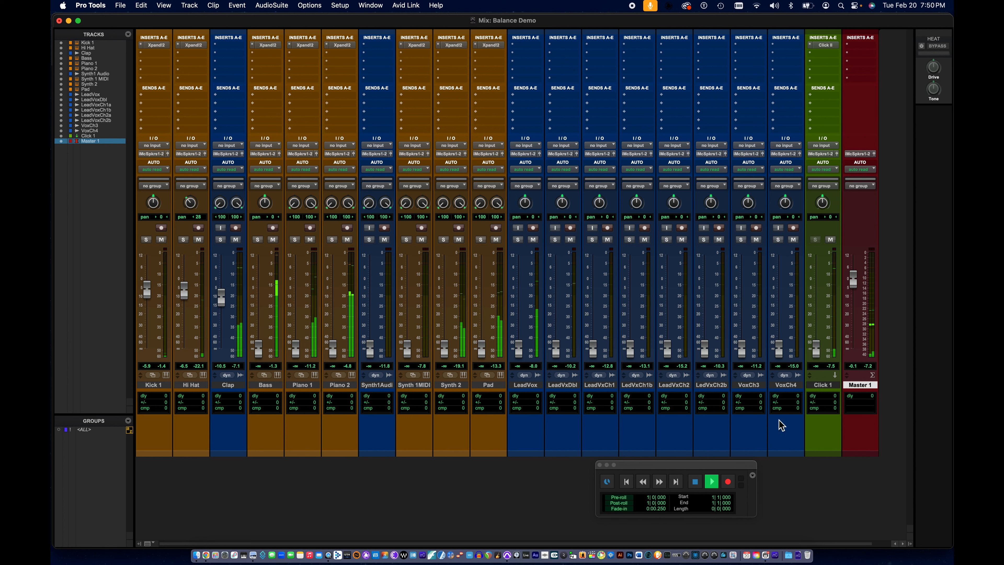
click(696, 482)
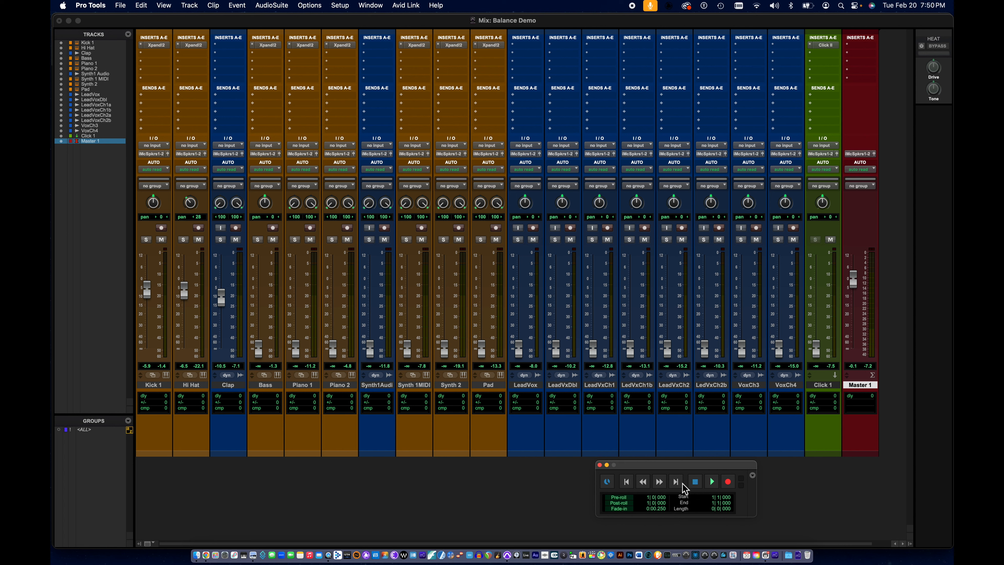
- Create a group named "Kick and Bass" containing the Kick 1 and Bass tracks
click(128, 421)
click(158, 424)
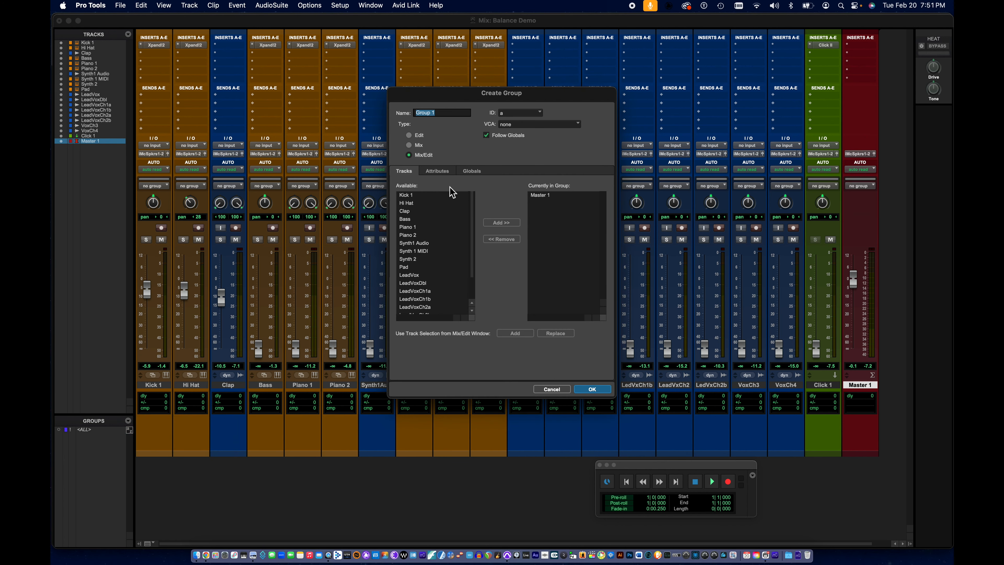
text(Kick and Bass)
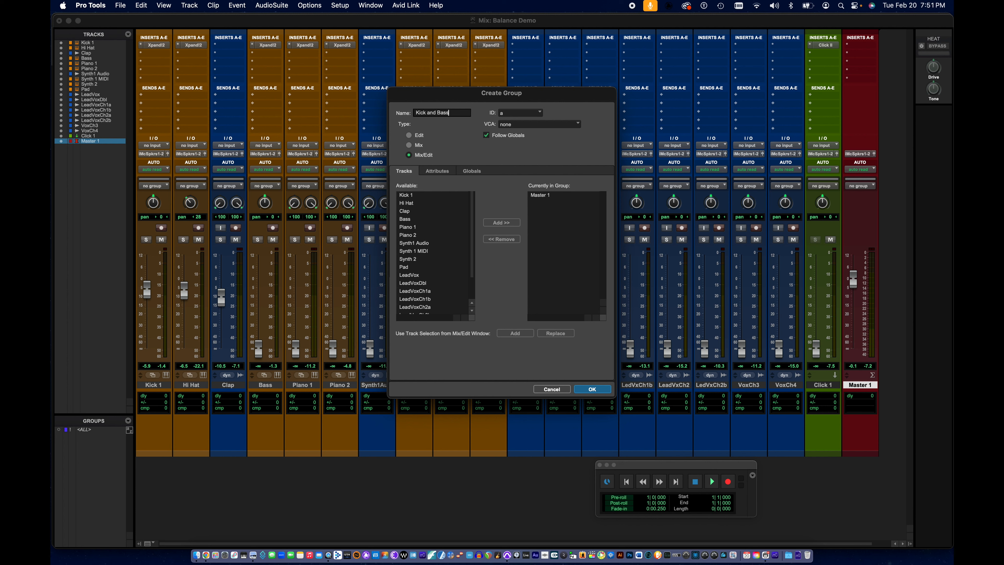
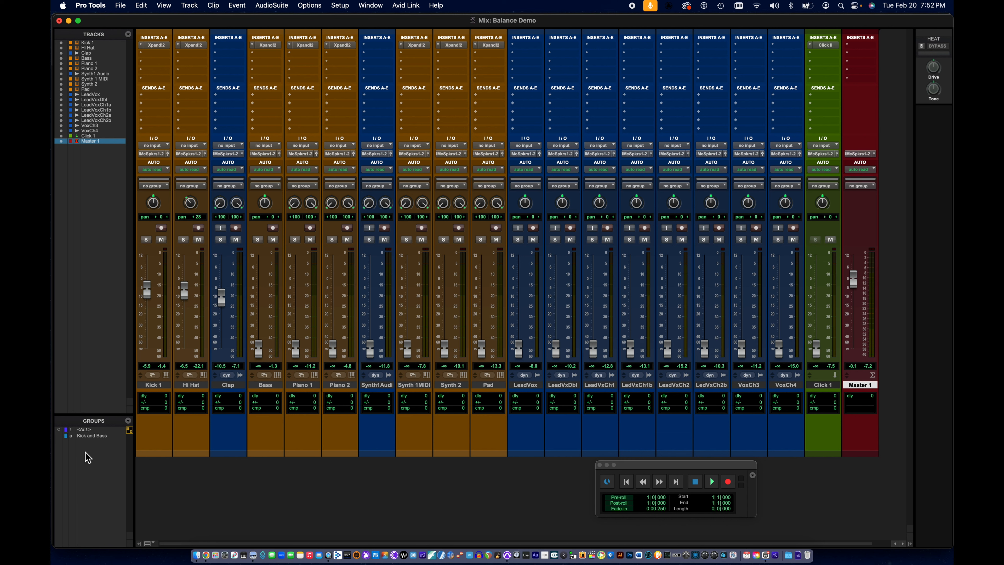
- Solo Kick 1 and Bass, set the Bass fader to about -5.2 dB against the kick during playback, and stop
click(146, 240)
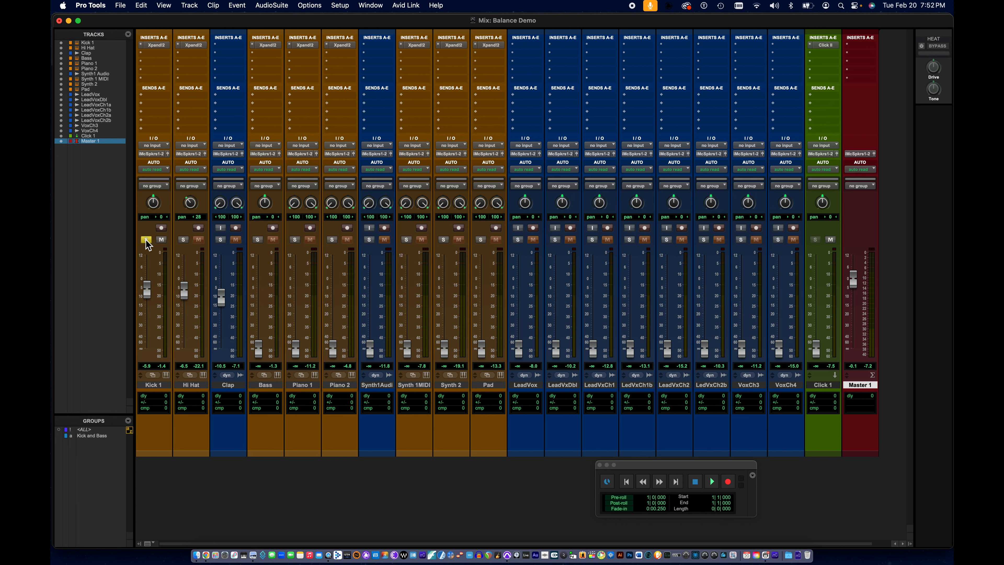
click(712, 481)
click(696, 482)
click(258, 240)
key(space)
drag(258, 348, 257, 284)
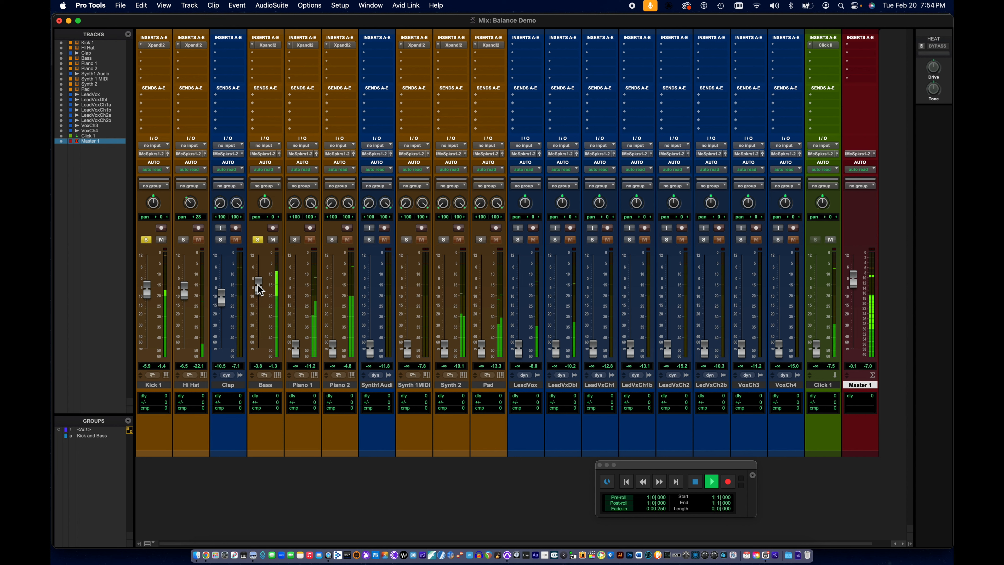
drag(257, 284, 257, 286)
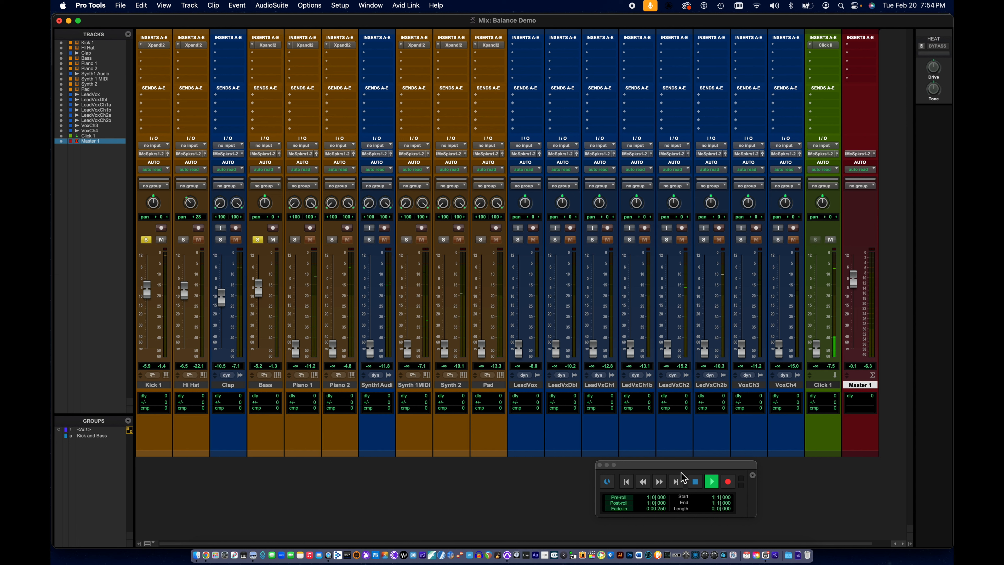
click(695, 483)
- Activate the Kick and Bass group and lower both faders together during playback, bringing Kick 1 to about -8.6 dB and Bass to about -7.9 dB
click(86, 437)
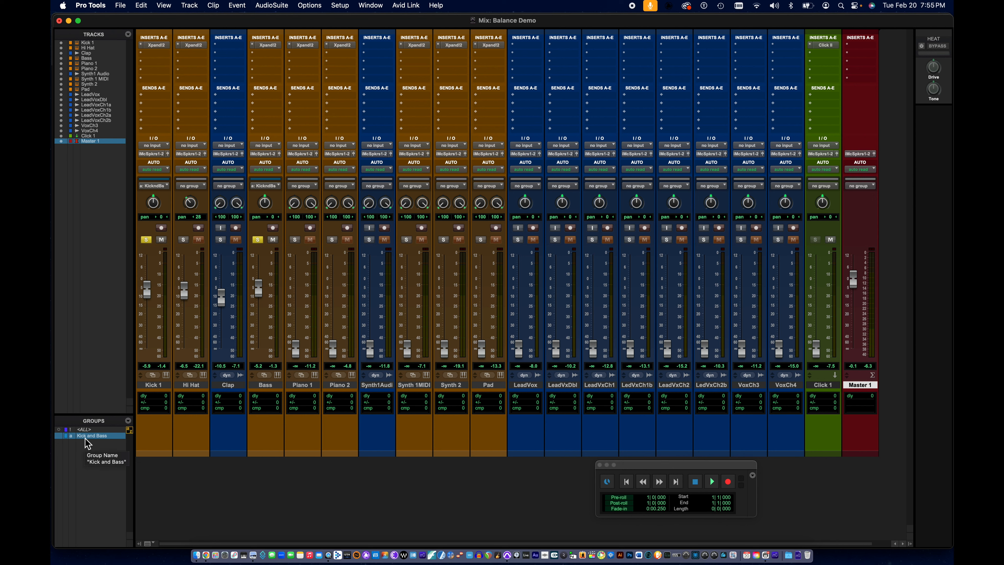
click(629, 488)
click(711, 481)
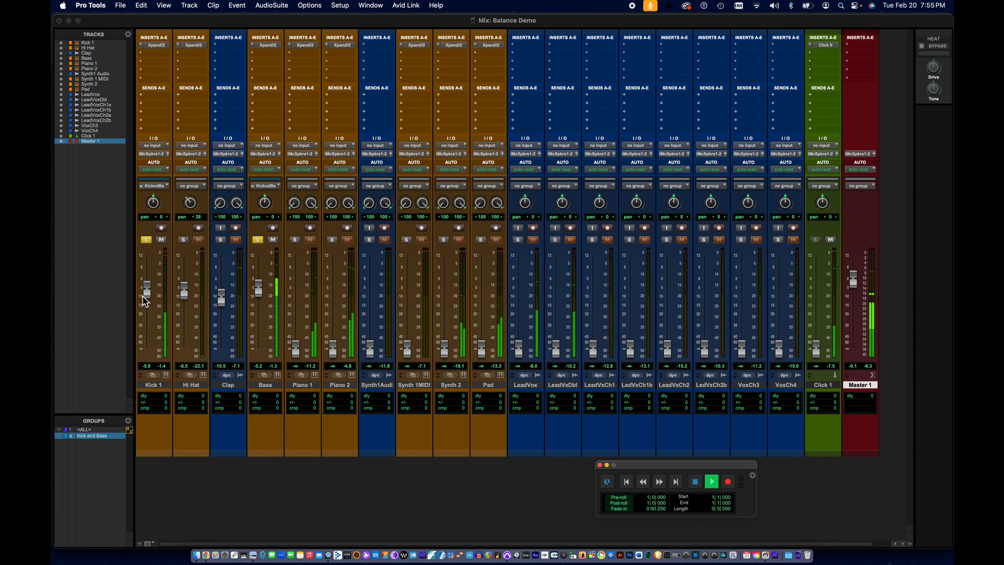
mouse_move(144, 292)
mouse_down()
mouse_move(147, 304)
mouse_move(143, 294)
mouse_up()
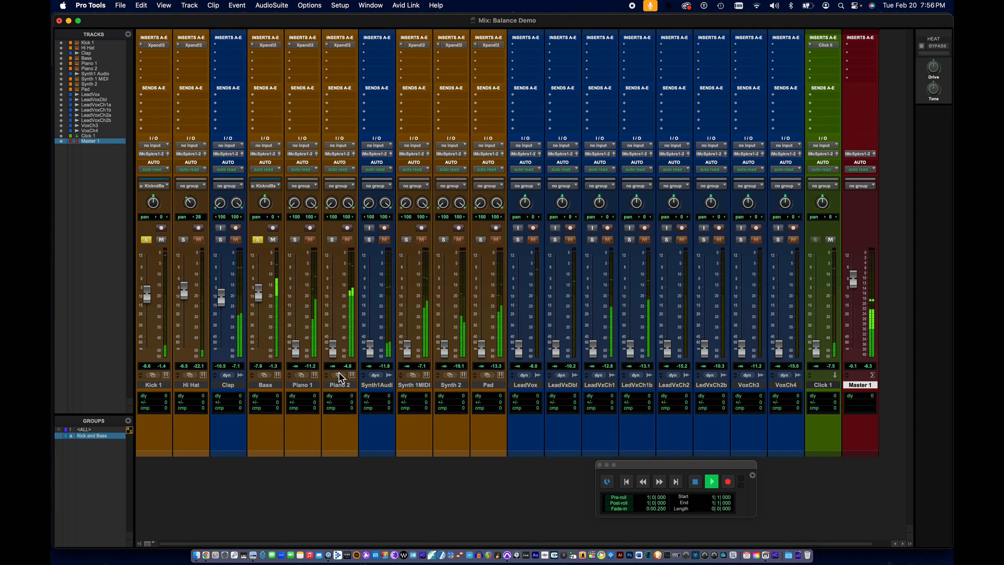
click(692, 483)
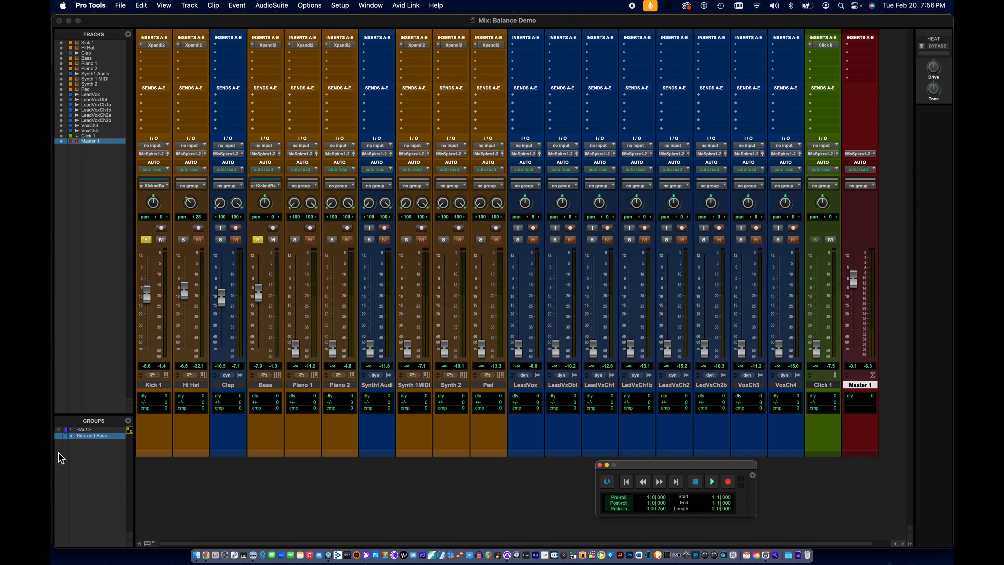
- Deactivate the Kick and Bass group and take the Kick 1 and Bass tracks out of solo
click(85, 437)
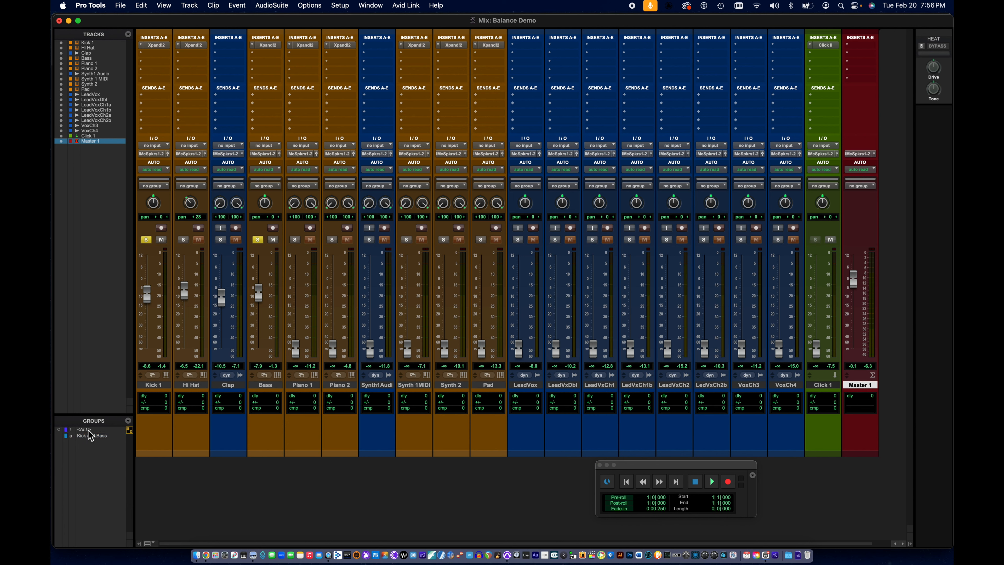
click(148, 239)
click(258, 239)
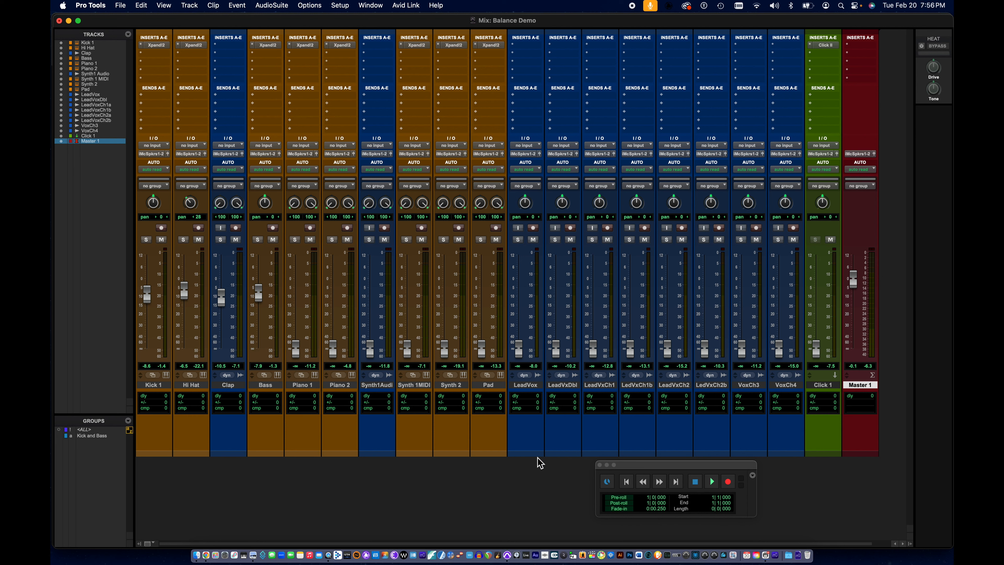
- Play the mix from the start to check the level on the master fader, and stop the transport
click(630, 480)
click(714, 482)
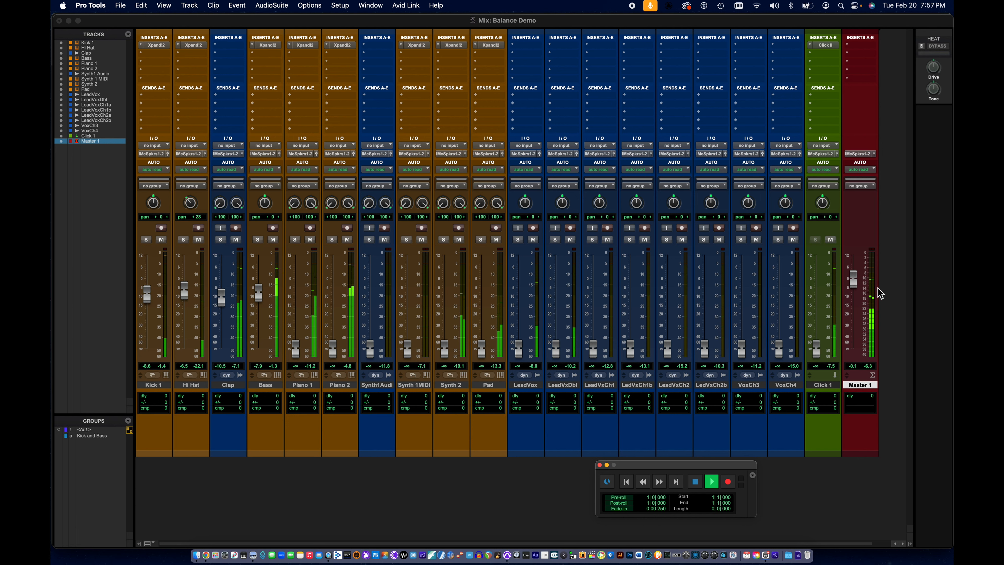
click(696, 485)
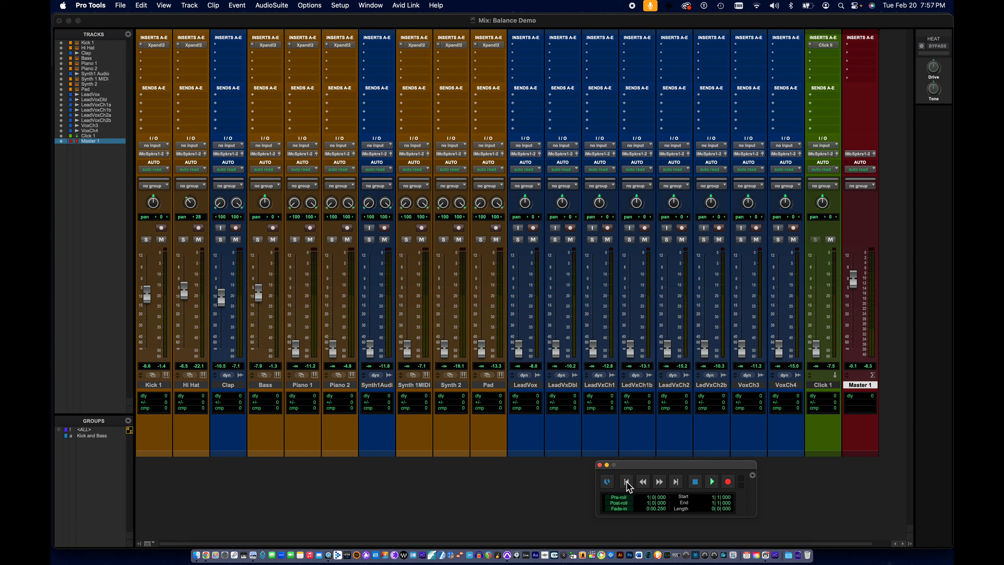
- During playback, raise the LeadVox fader to about +0.4 dB and the LeadVoxDbl fader to about -3.8 dB, and stop
click(712, 481)
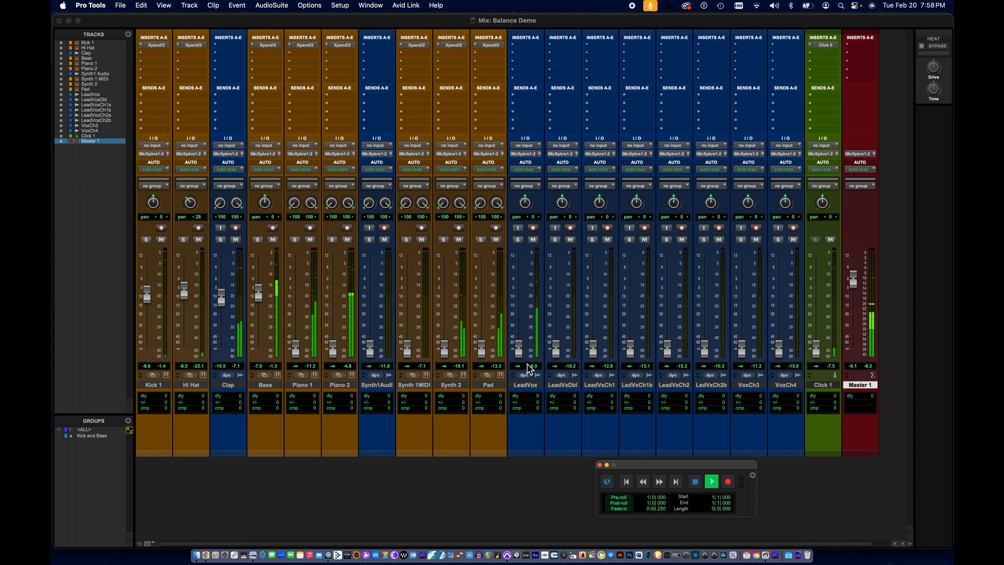
drag(518, 347, 520, 279)
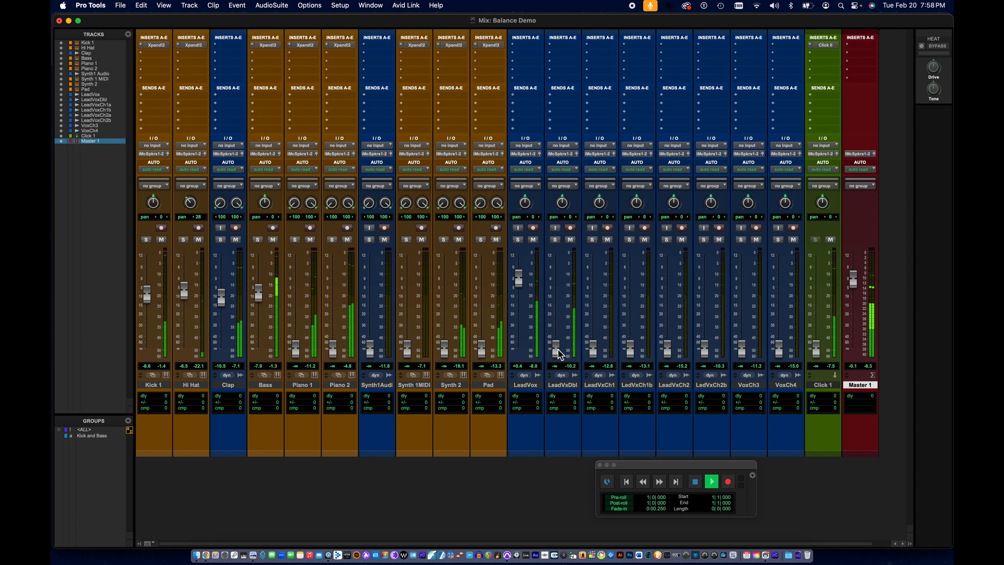
drag(556, 348, 556, 286)
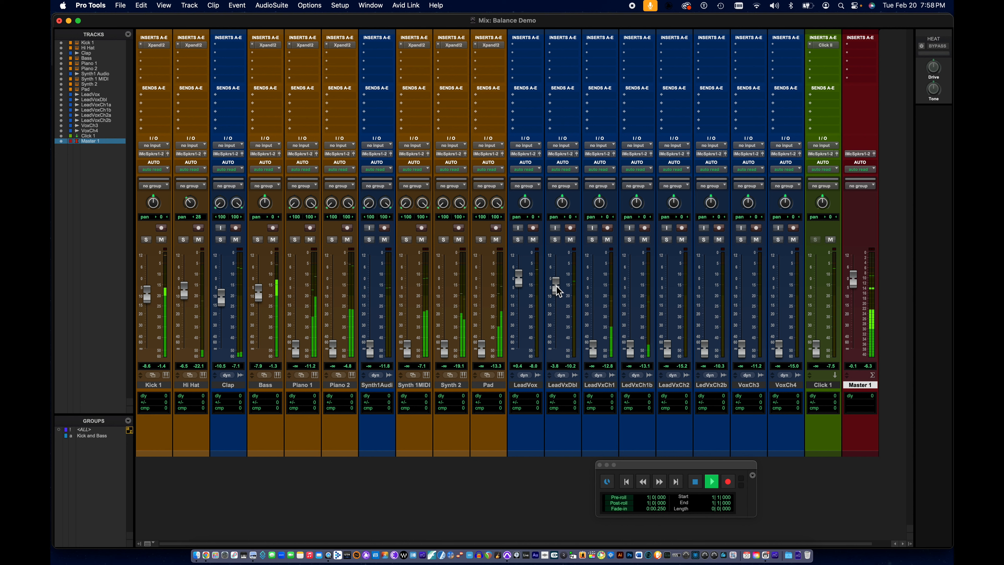
key(space)
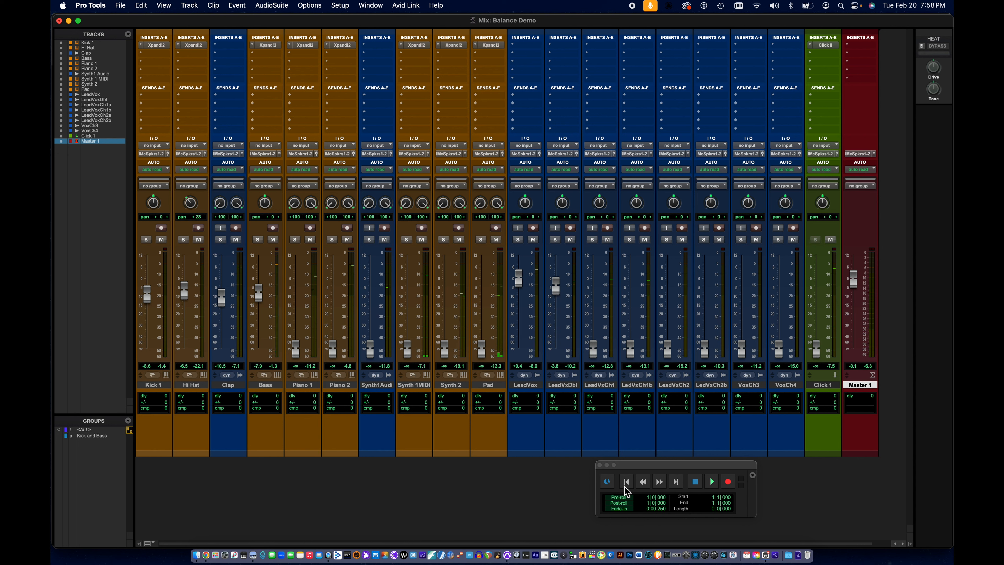
- Play the mix again, raise the LeadVoxDbl fader to about -1.4 dB, and stop the transport
click(740, 470)
click(712, 481)
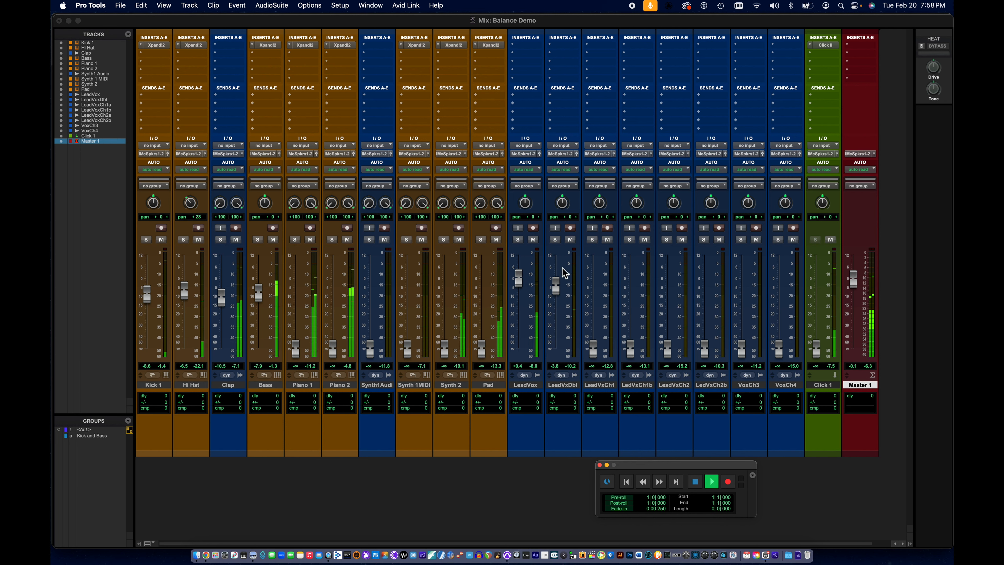
click(556, 289)
drag(554, 288, 555, 284)
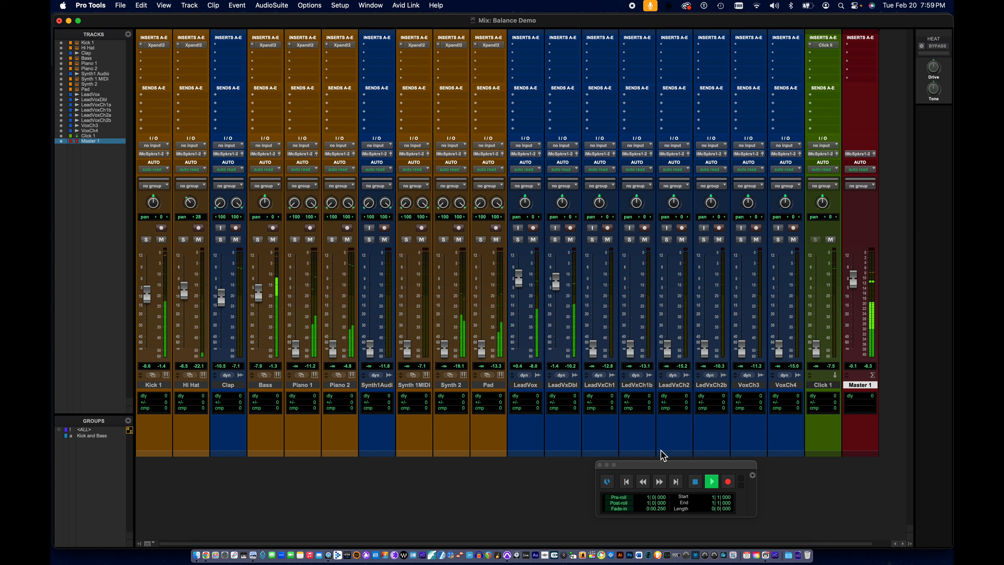
click(696, 485)
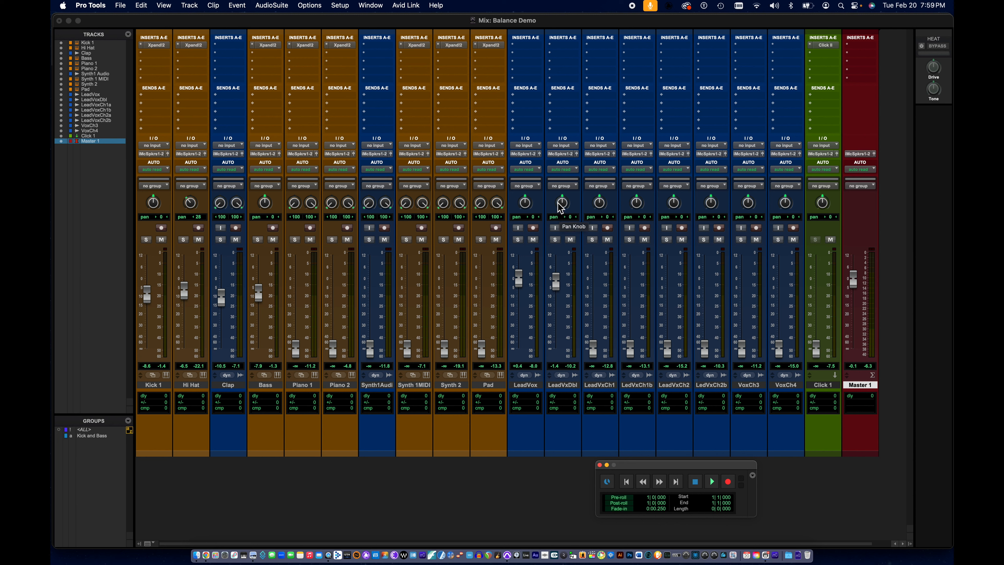
- Pan the LeadVoxDbl track to 29 while listening to the mix, and stop playback
drag(566, 207, 568, 199)
drag(564, 204, 564, 203)
click(712, 481)
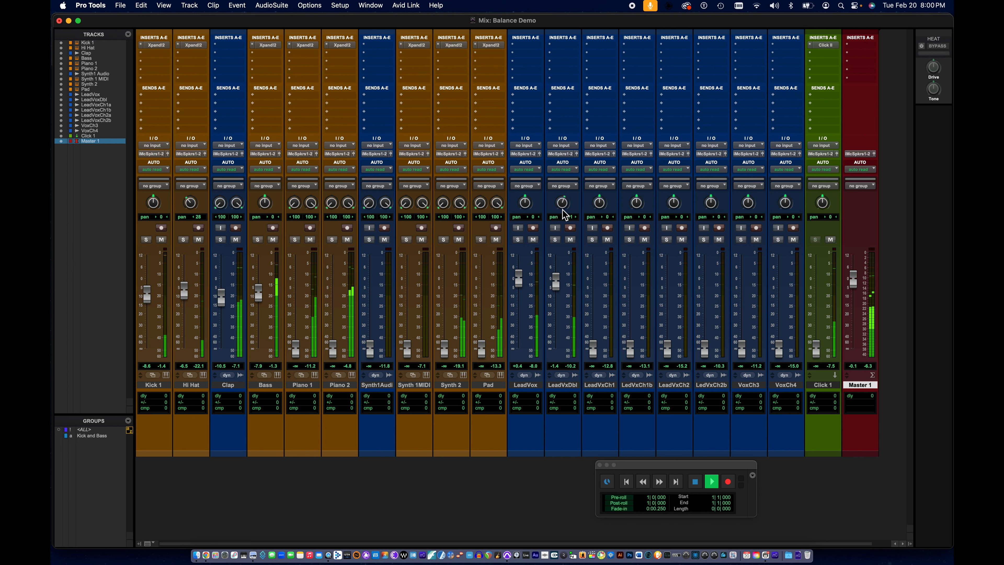
drag(562, 212, 562, 203)
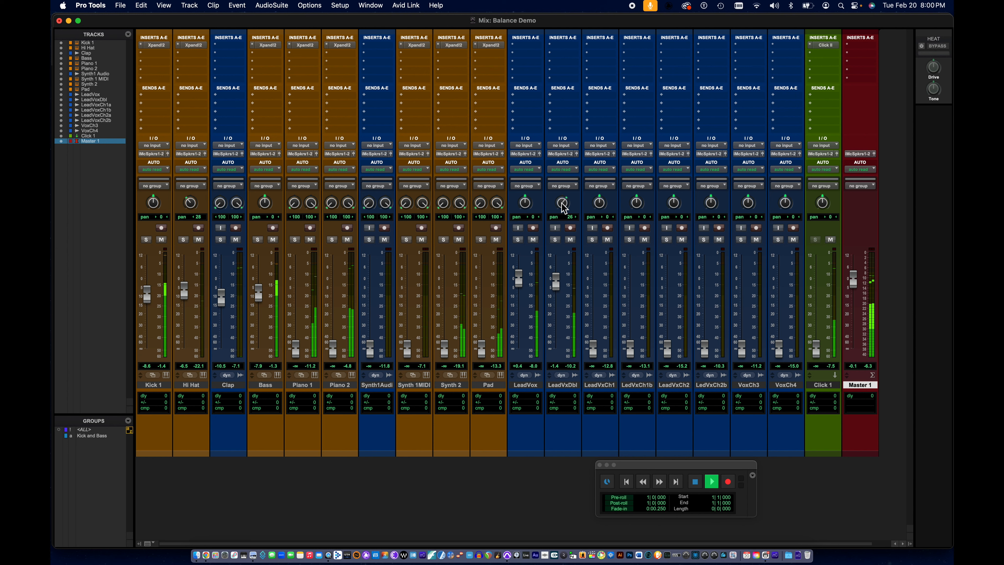
drag(563, 203, 562, 203)
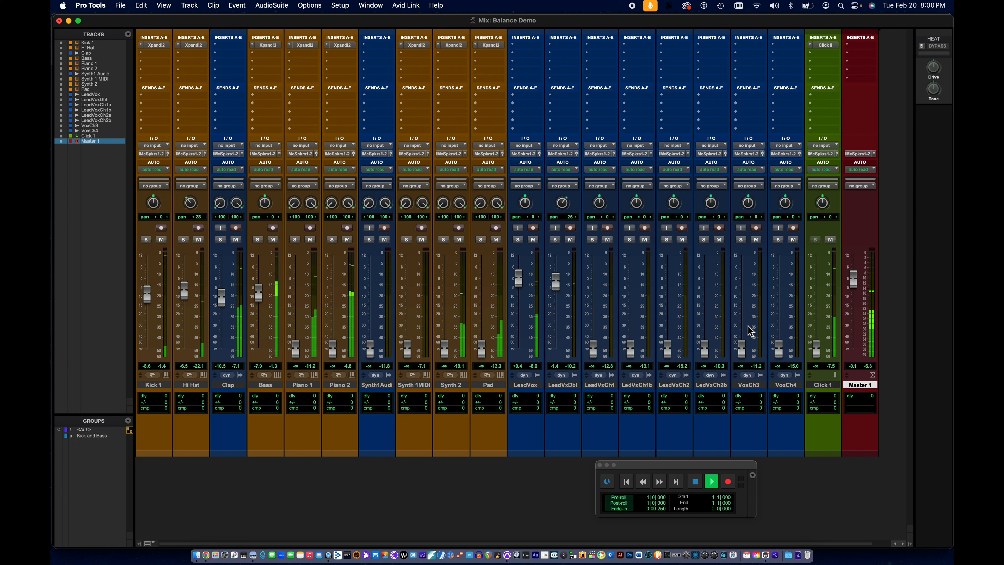
drag(561, 208, 562, 206)
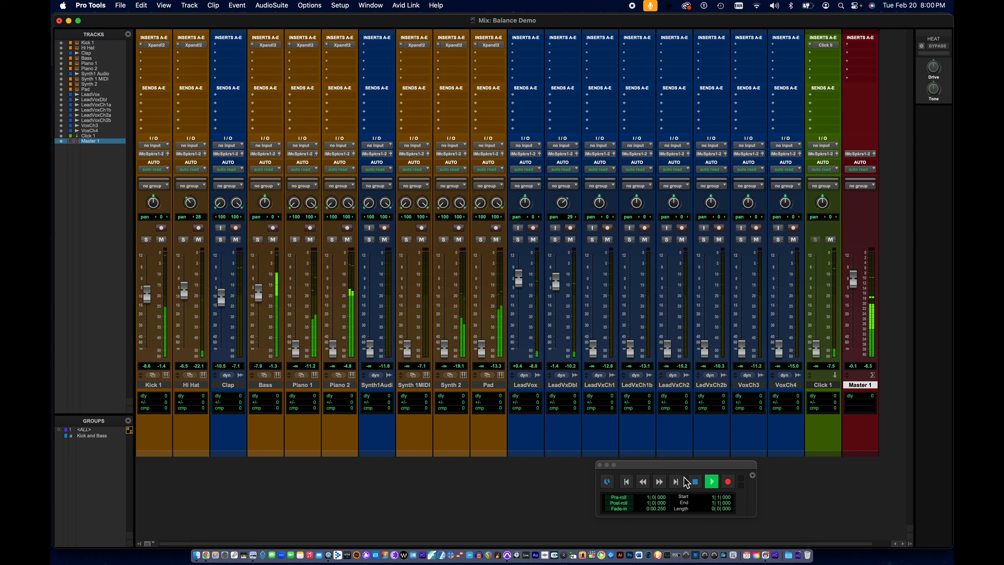
click(697, 486)
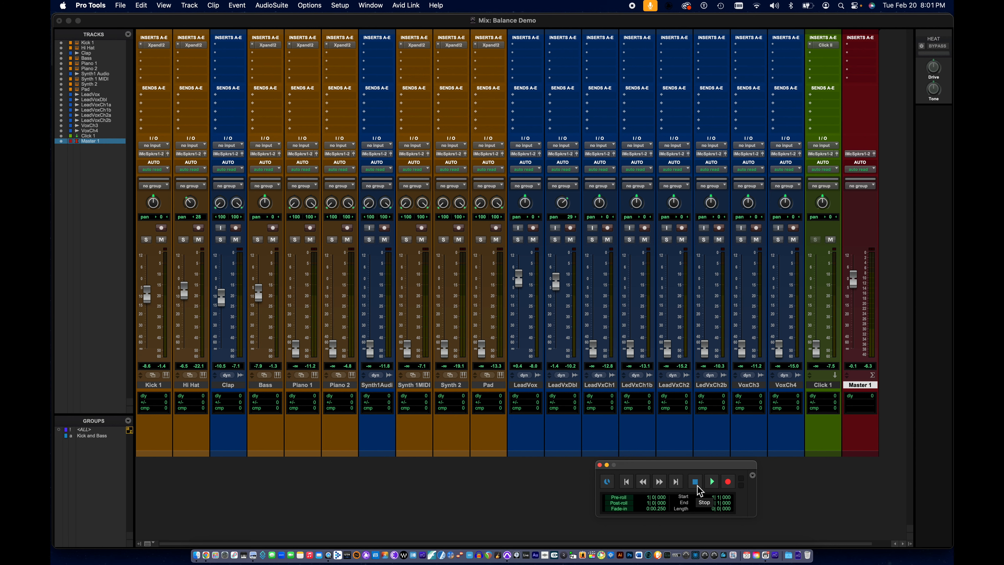
- Switch to the Edit window, zoom the timeline in to show bars 1 to 17, and look through the tracks
key(super+equal)
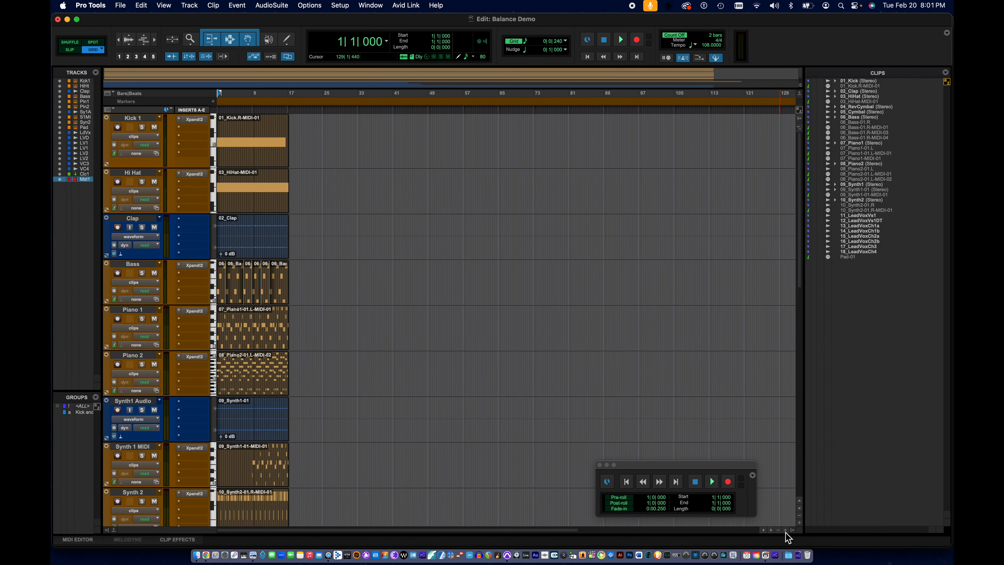
click(785, 531)
click(786, 530)
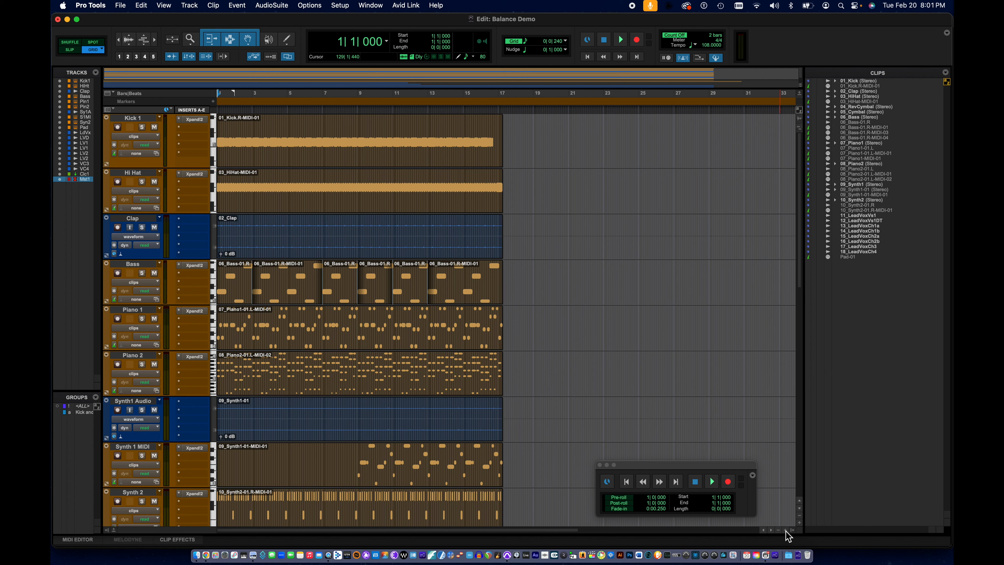
click(785, 531)
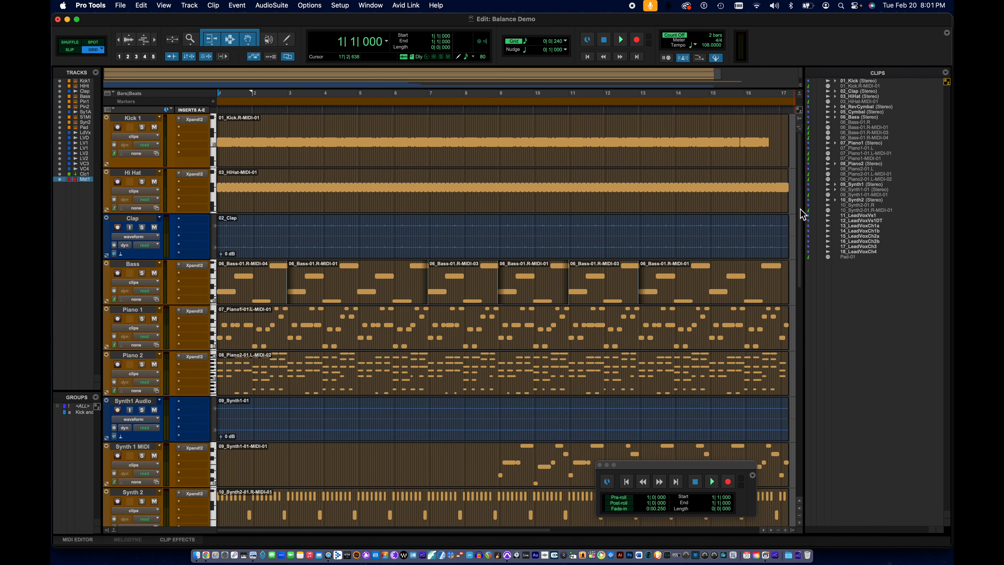
scroll(802, 214, down, 10)
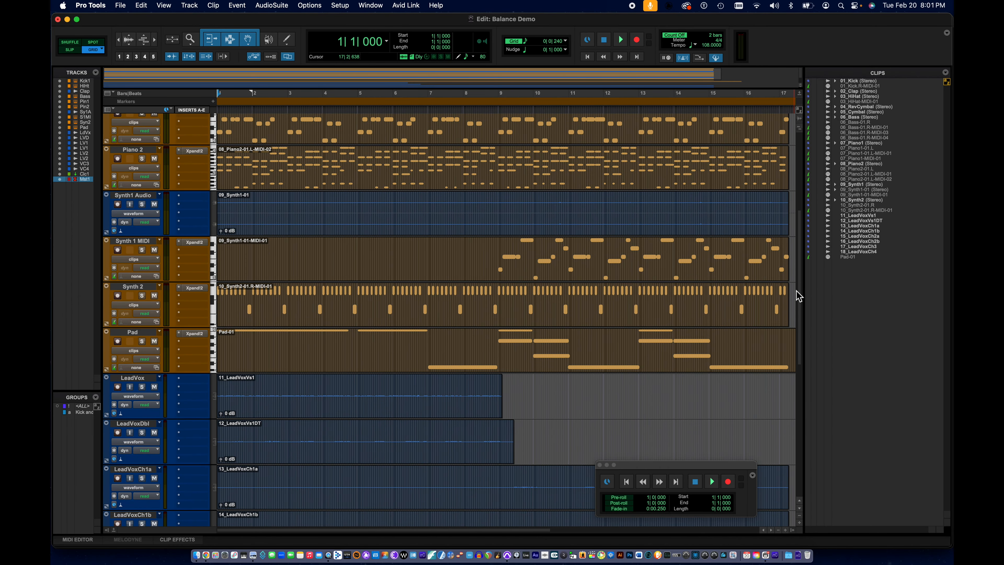
scroll(794, 311, down, 8)
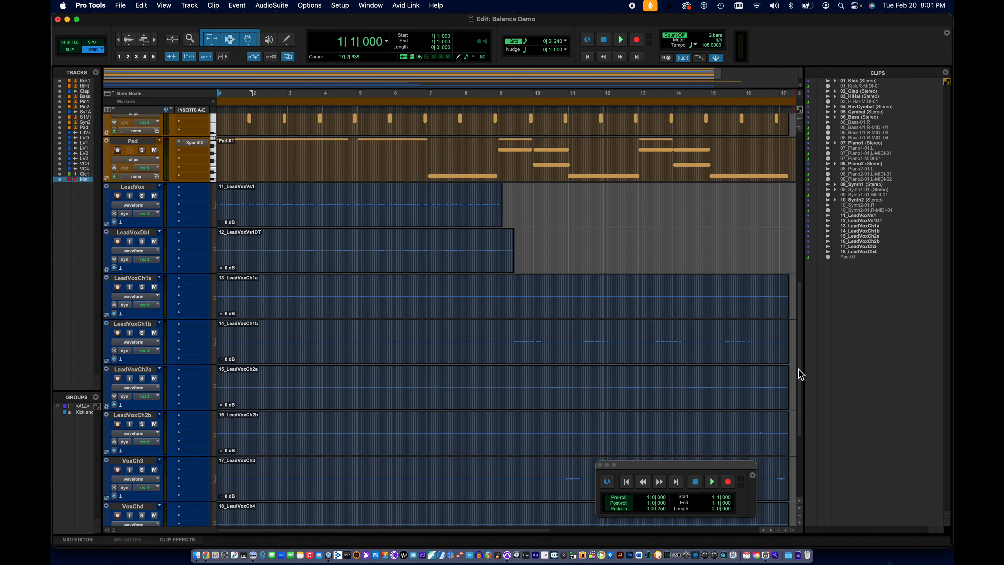
drag(797, 387, 784, 279)
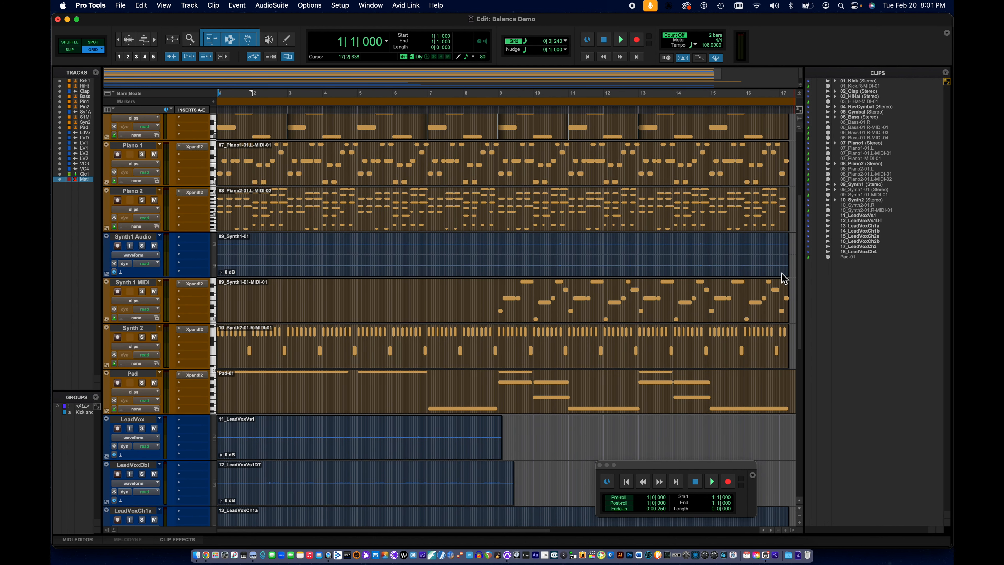
scroll(782, 275, up, 2)
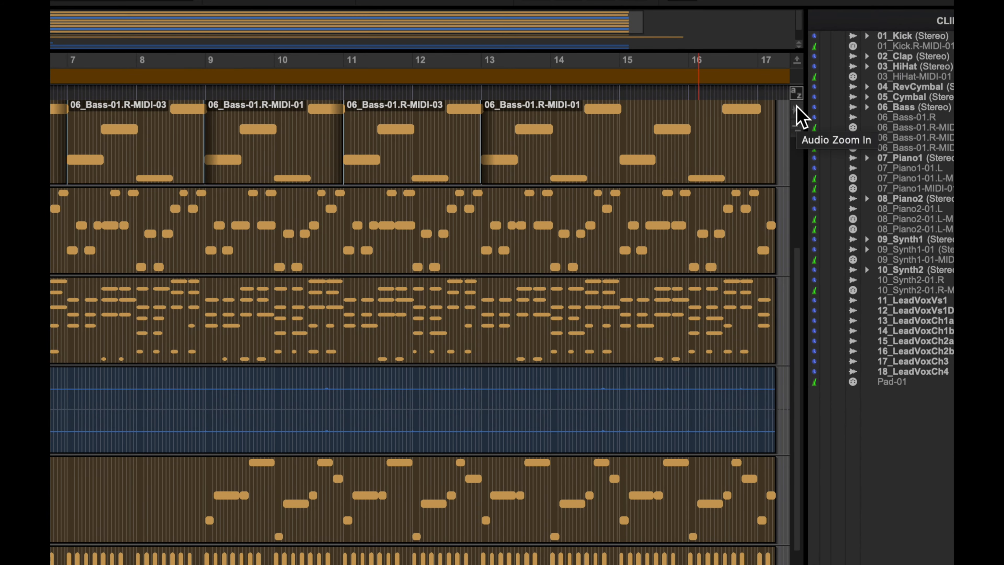
- Increase the audio waveform zoom until the synth and vocal clips are clearly readable in the Edit window
click(796, 105)
click(796, 106)
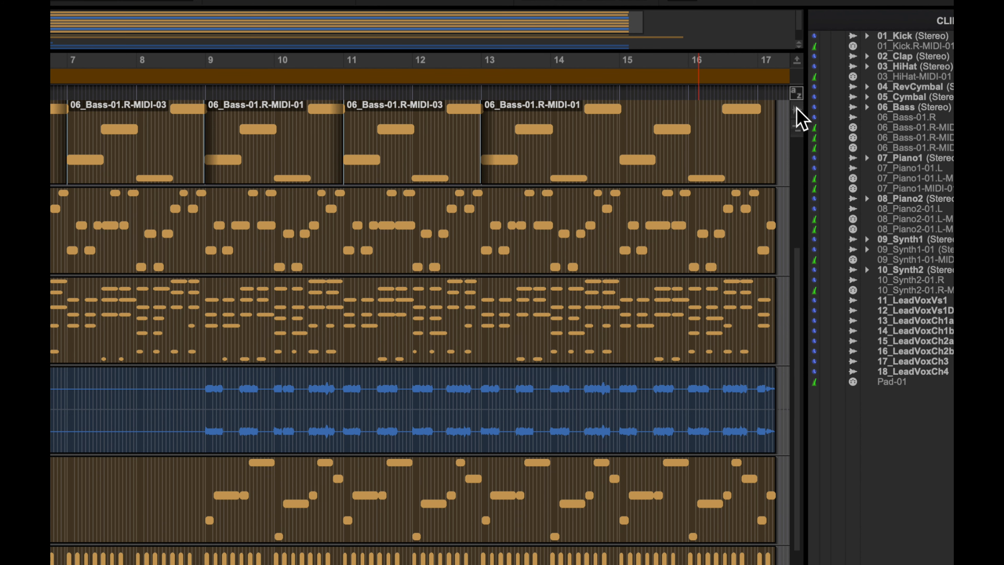
click(799, 107)
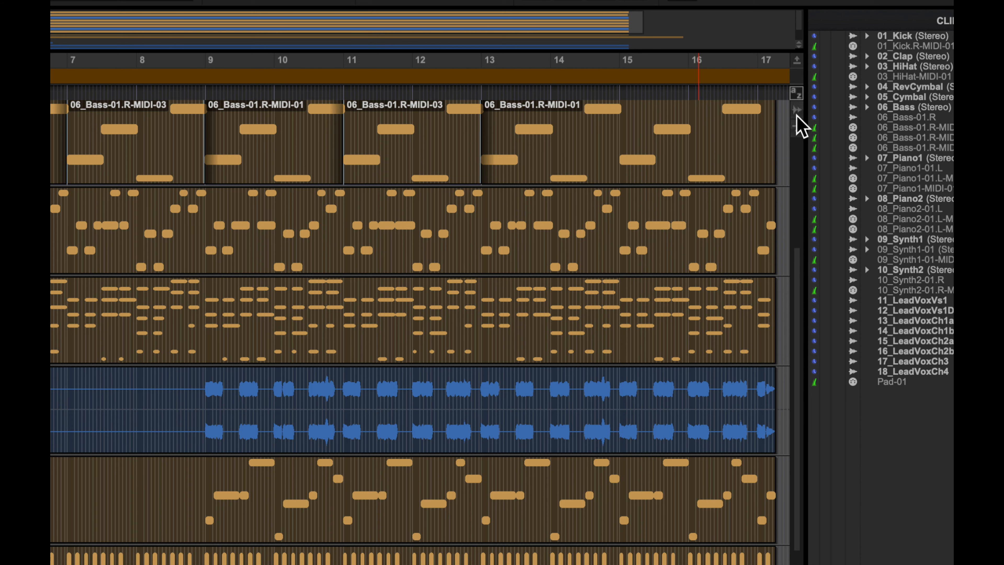
click(797, 114)
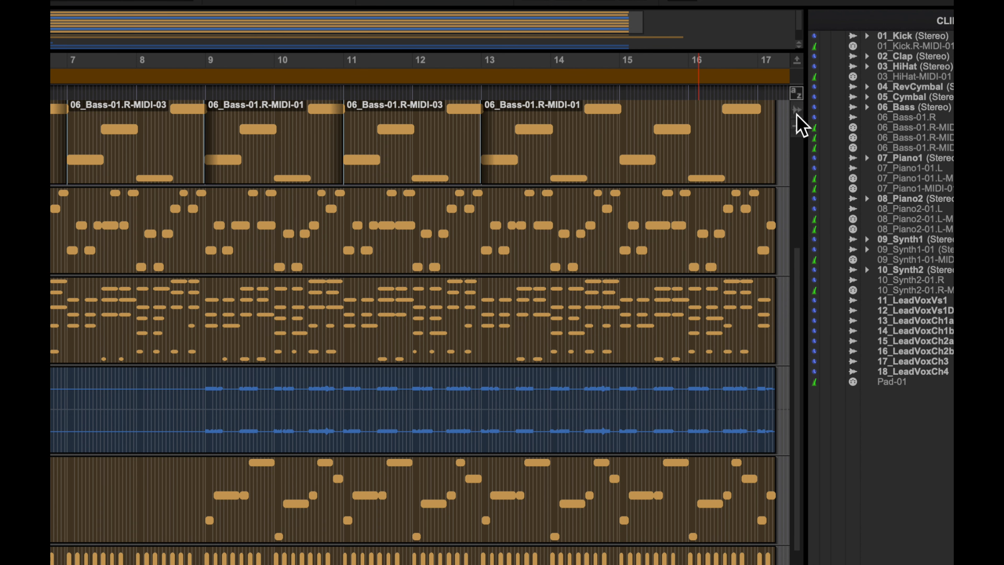
click(797, 106)
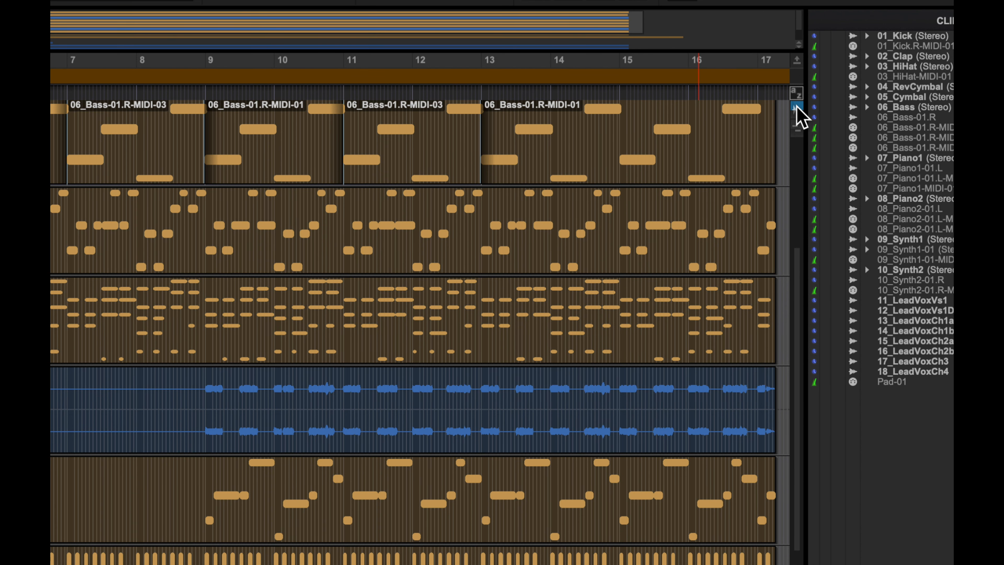
click(797, 107)
click(797, 115)
click(798, 107)
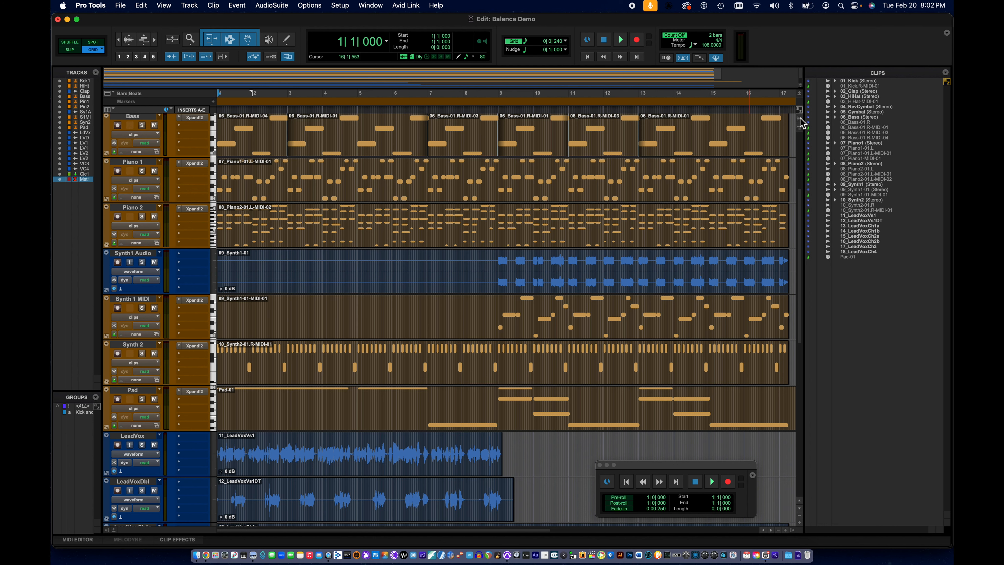
- Locate the chorus vocals and place the playback start at bar 9 on the LeadVoxCh1a track with the Selector tool
scroll(501, 251, down, 10)
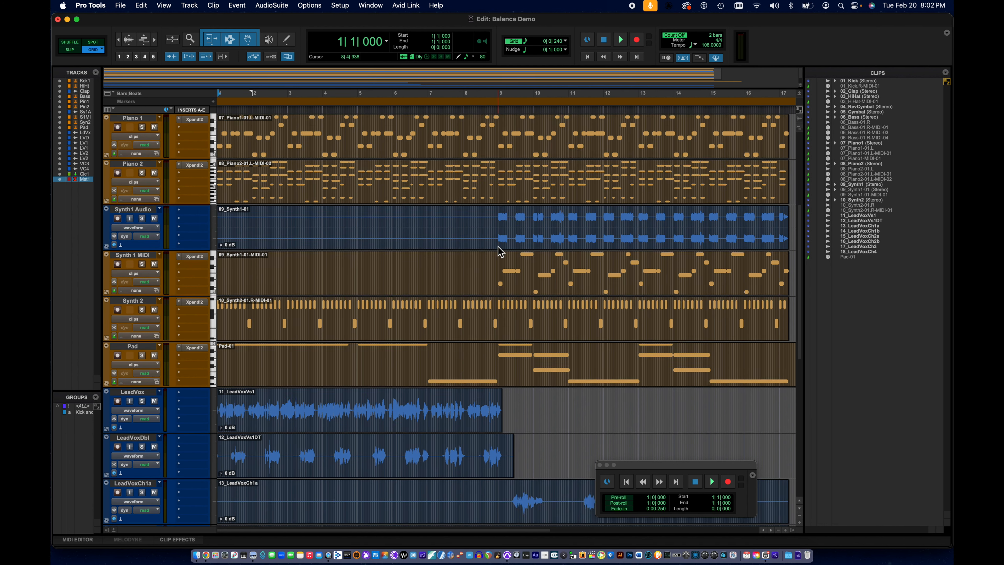
scroll(500, 251, up, 5)
scroll(481, 291, down, 5)
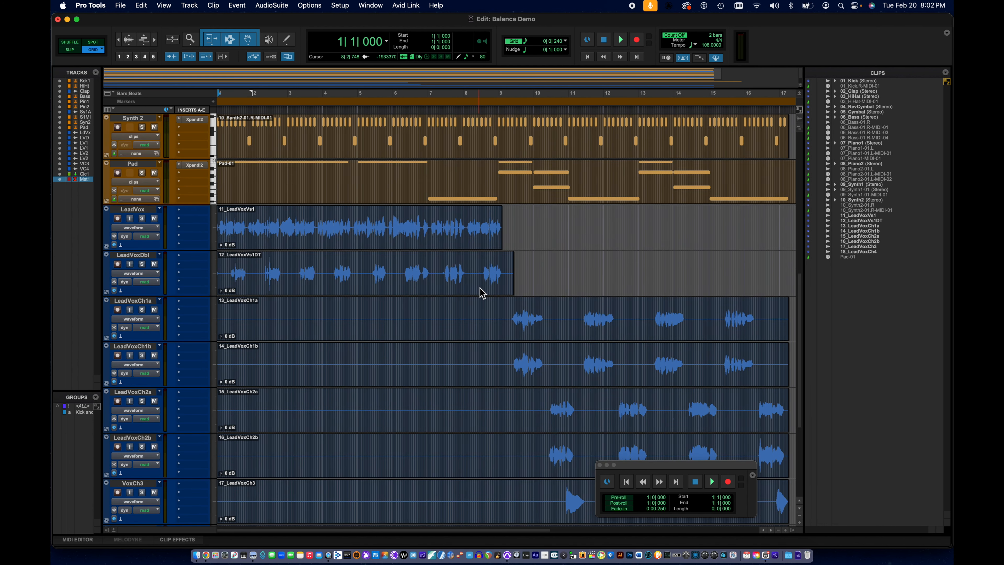
scroll(482, 292, up, 2)
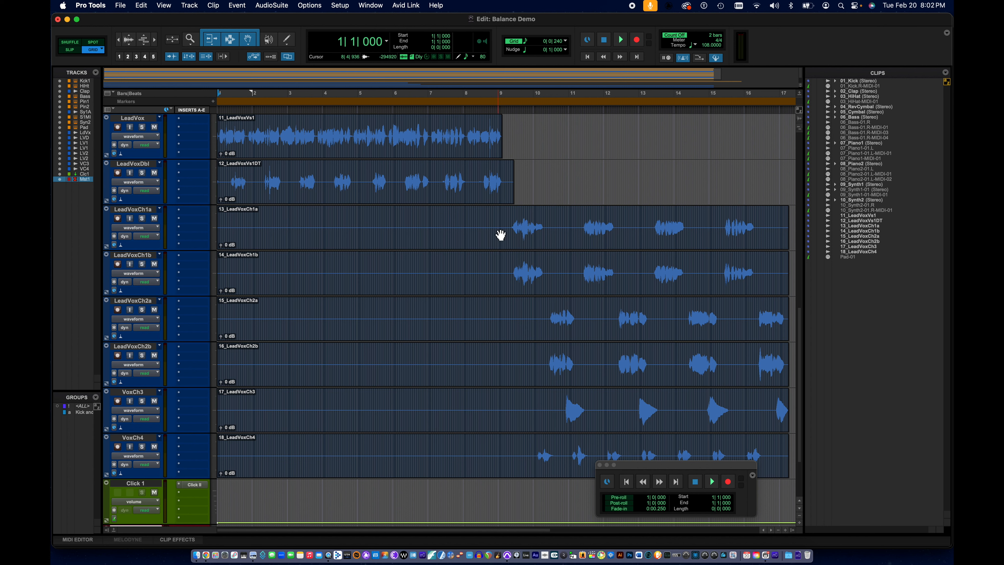
click(233, 43)
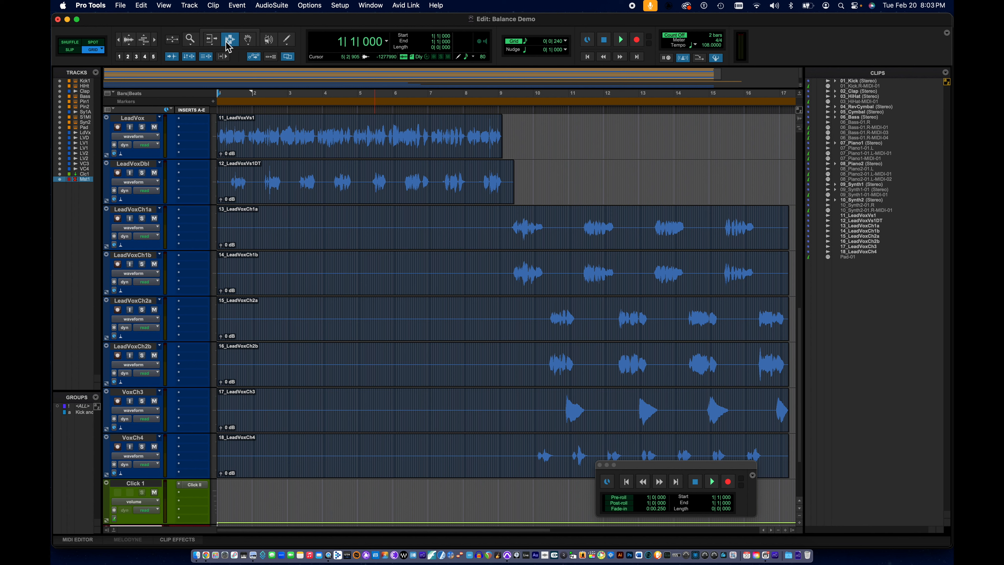
click(498, 232)
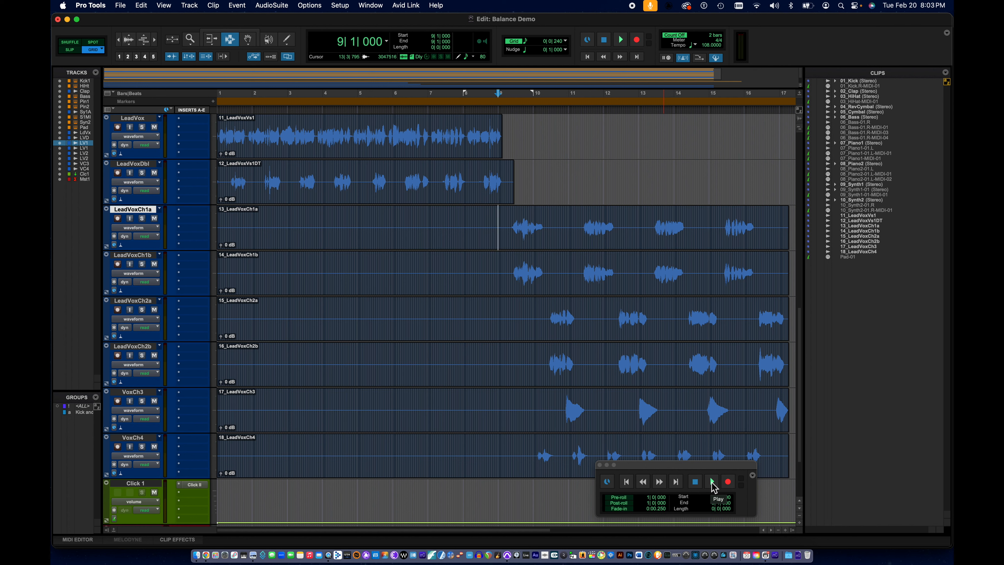
- Return to the Mix window, start playback, and raise the LeadVoxCh1a fader to about -0.4 dB
key(super+equal)
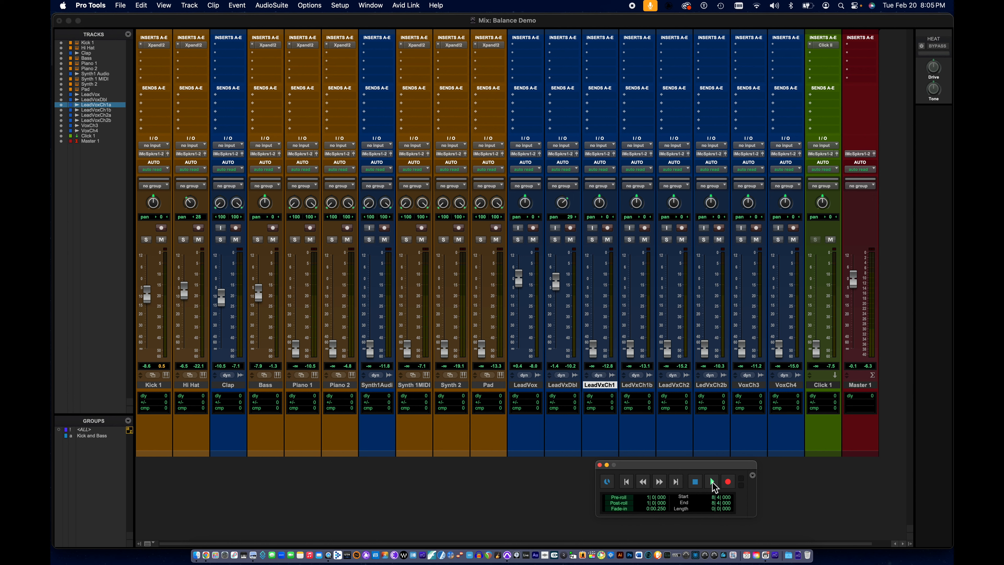
click(711, 482)
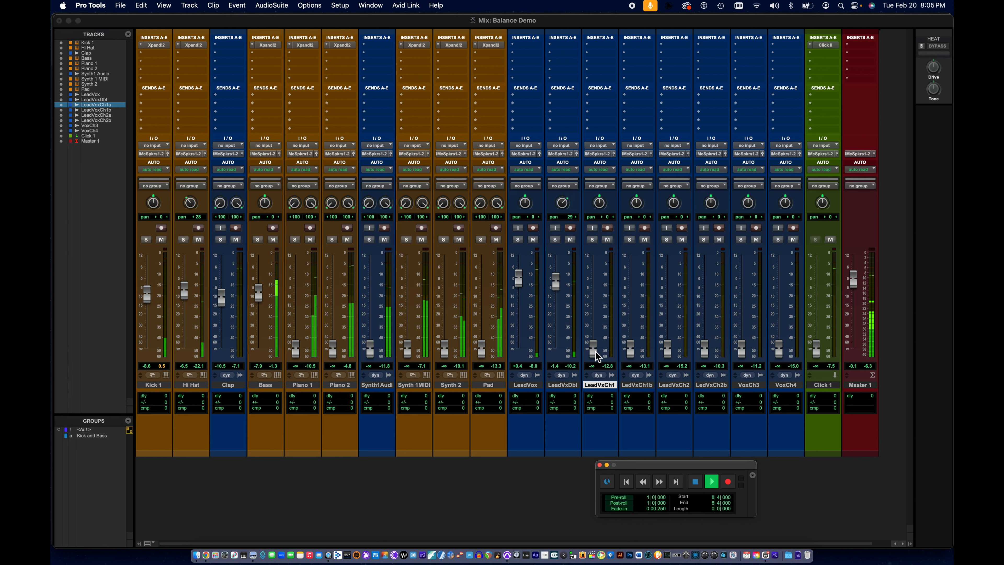
drag(593, 349, 589, 279)
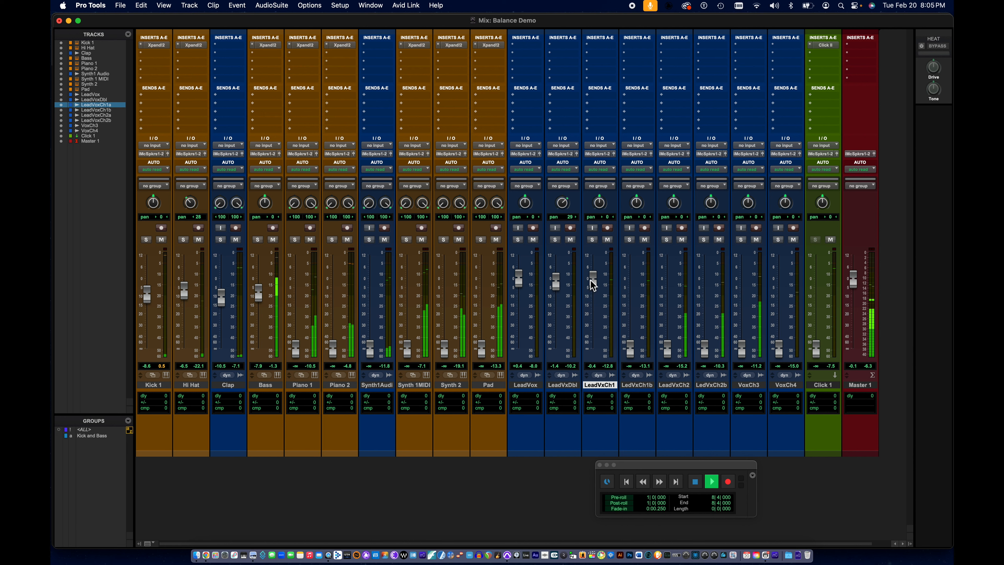
- Raise the LeadVoxCh1b fader to about +0.2 dB, pan the track to 27, and stop playback
drag(631, 347, 629, 279)
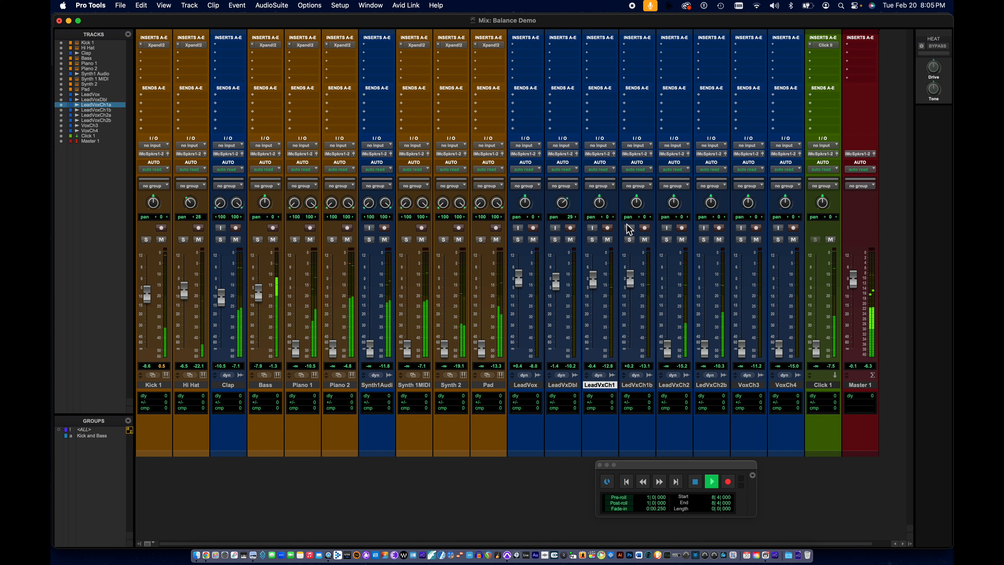
drag(635, 203, 634, 192)
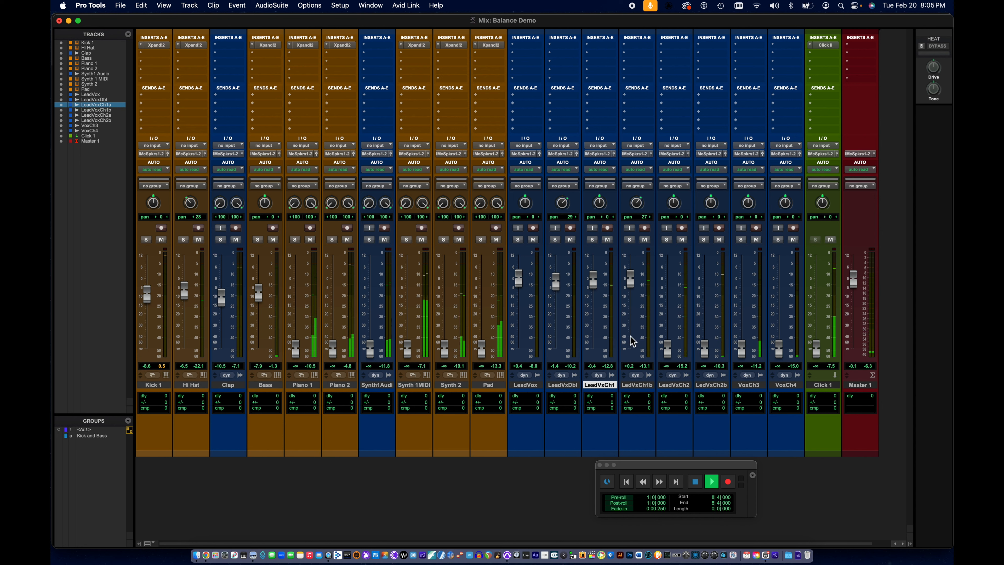
key(space)
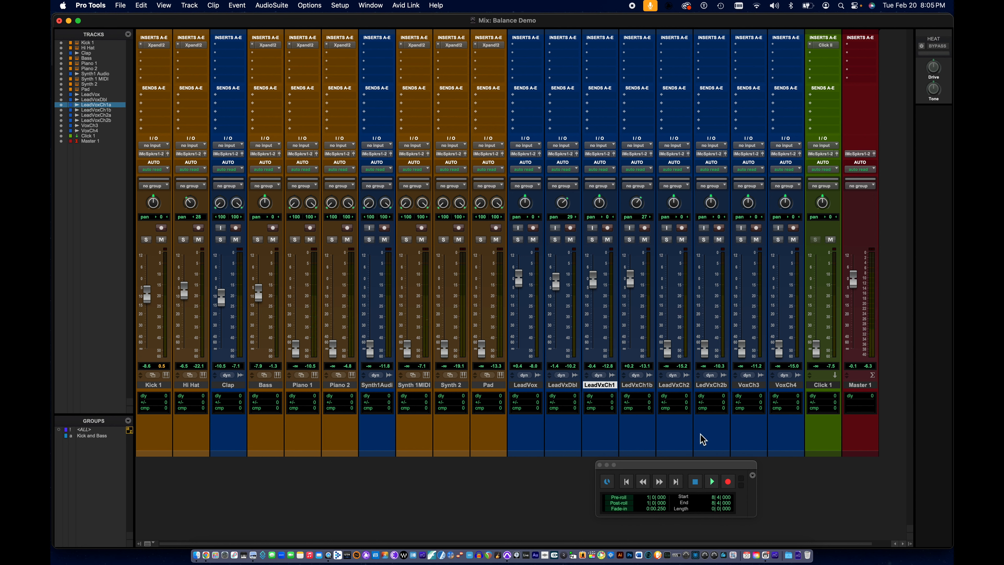
- Play the chorus and raise LeadVoxCh2a to about -0.1 dB and LeadVoxCh2b to about -0.6 dB
click(712, 483)
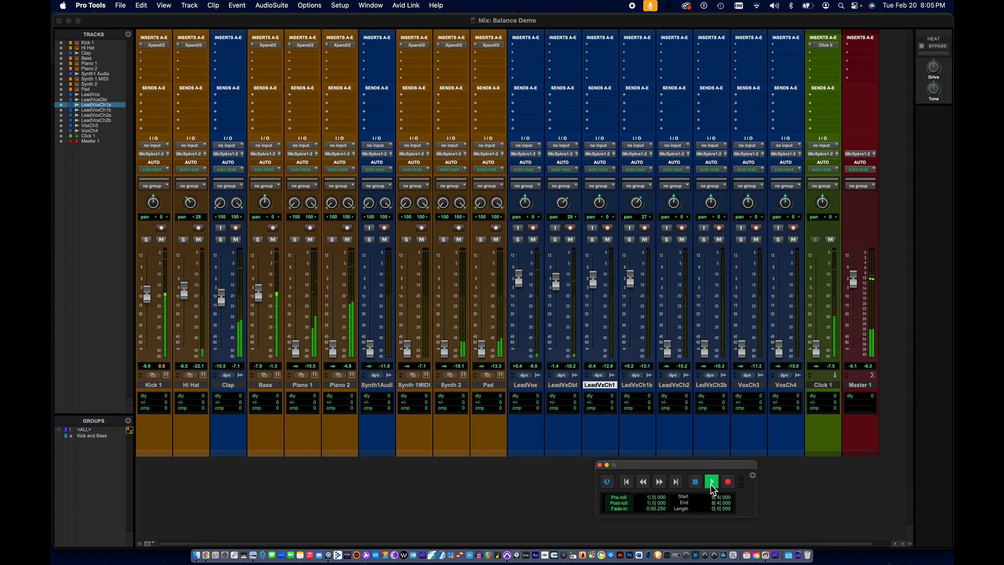
drag(667, 349, 668, 276)
drag(707, 344, 705, 281)
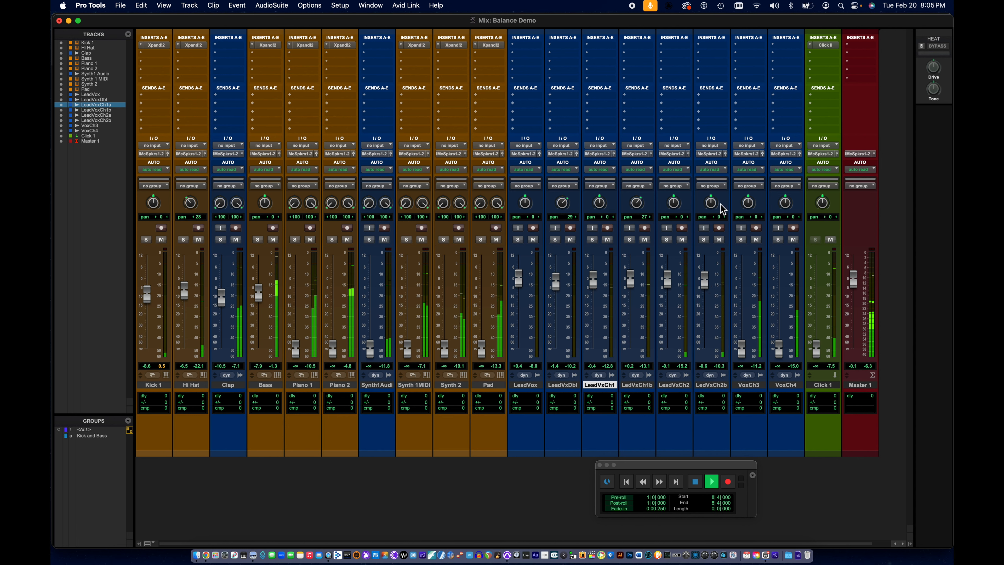
- Pan LeadVoxCh2b to 29, lower its fader to about -1.1 dB, and stop playback
drag(712, 201, 714, 196)
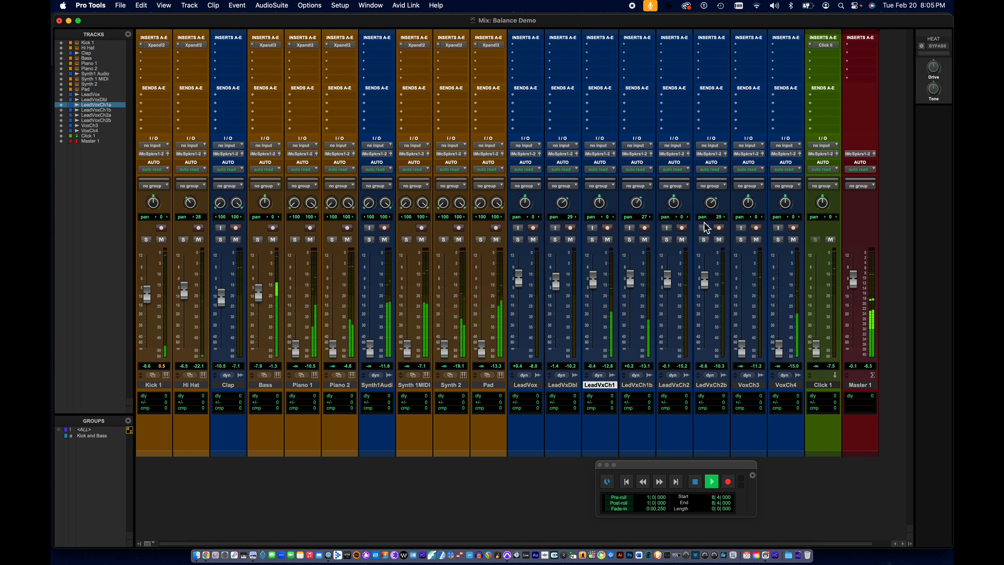
drag(705, 280, 705, 282)
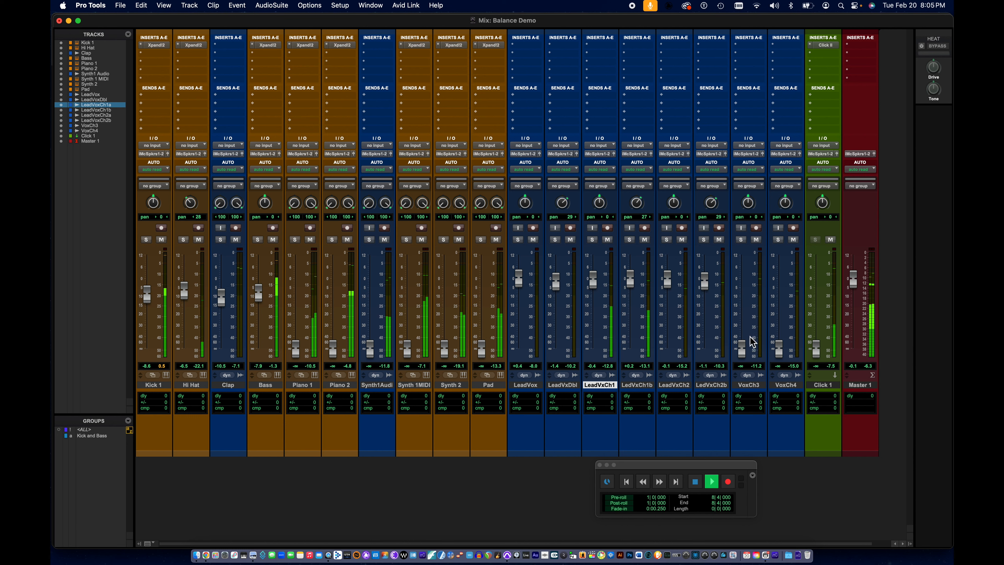
click(695, 482)
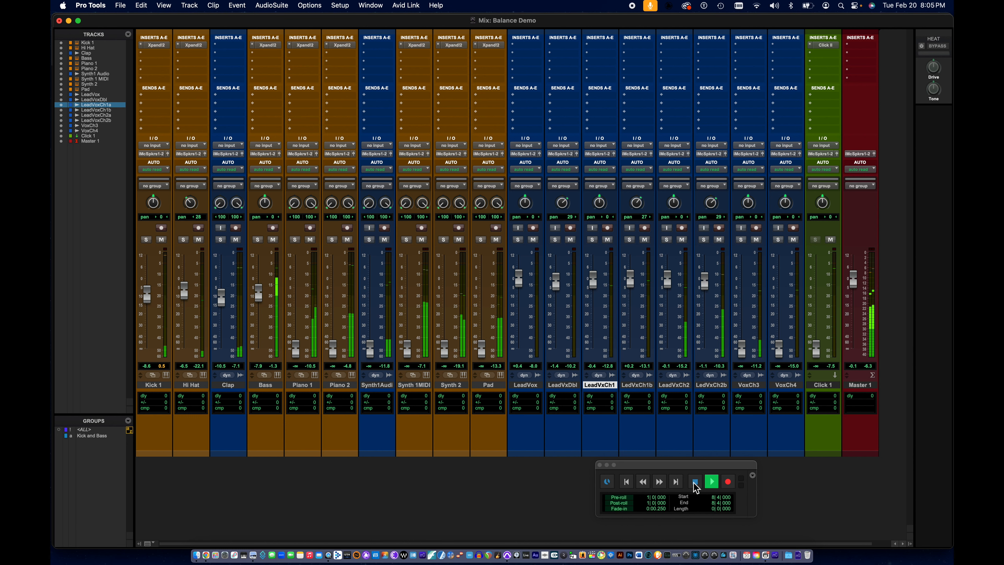
click(697, 485)
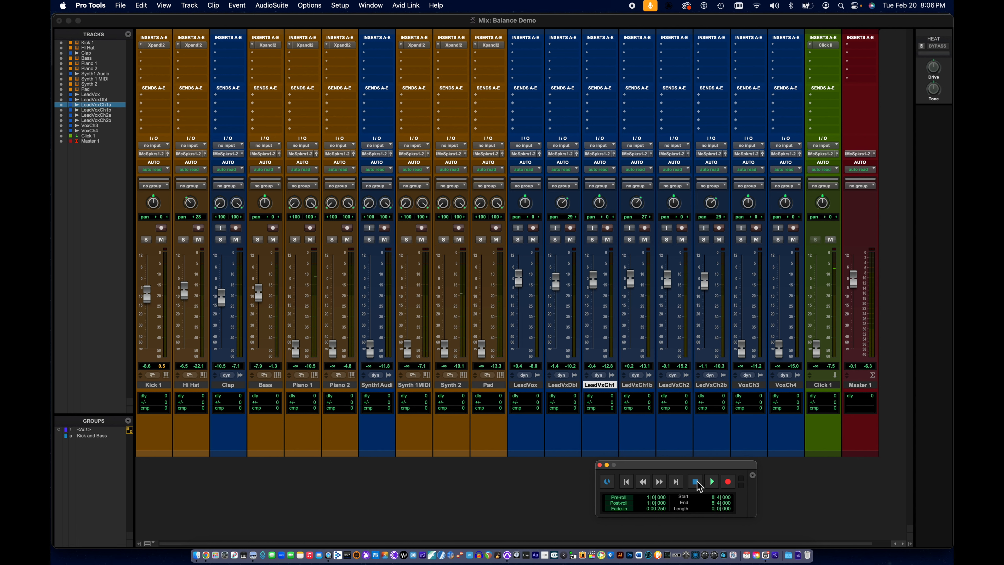
- Play the chorus again and raise VoxCh3 to about -6.5 dB and VoxCh4 to about -4.9 dB
click(713, 483)
drag(742, 351, 742, 293)
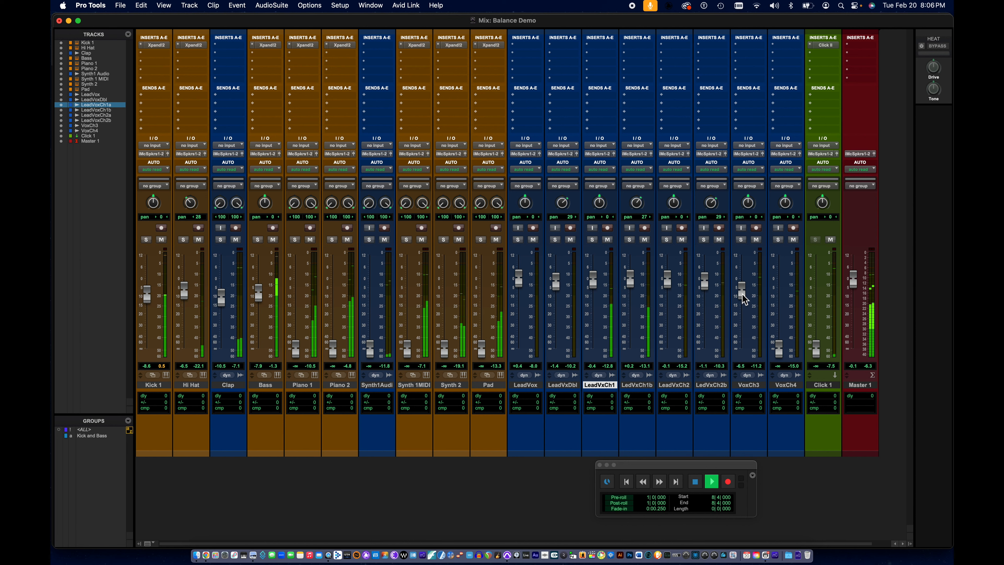
drag(783, 345, 778, 284)
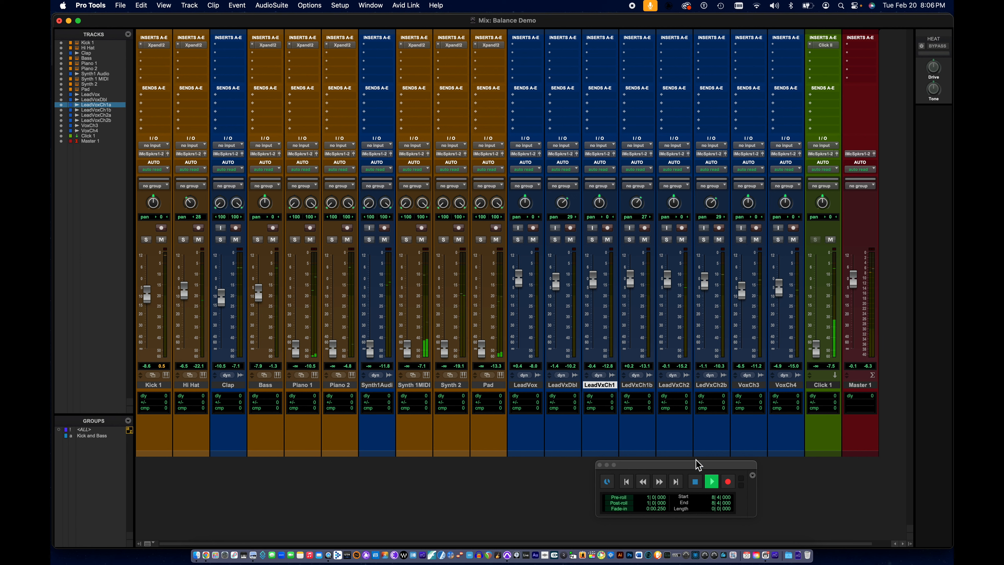
click(695, 481)
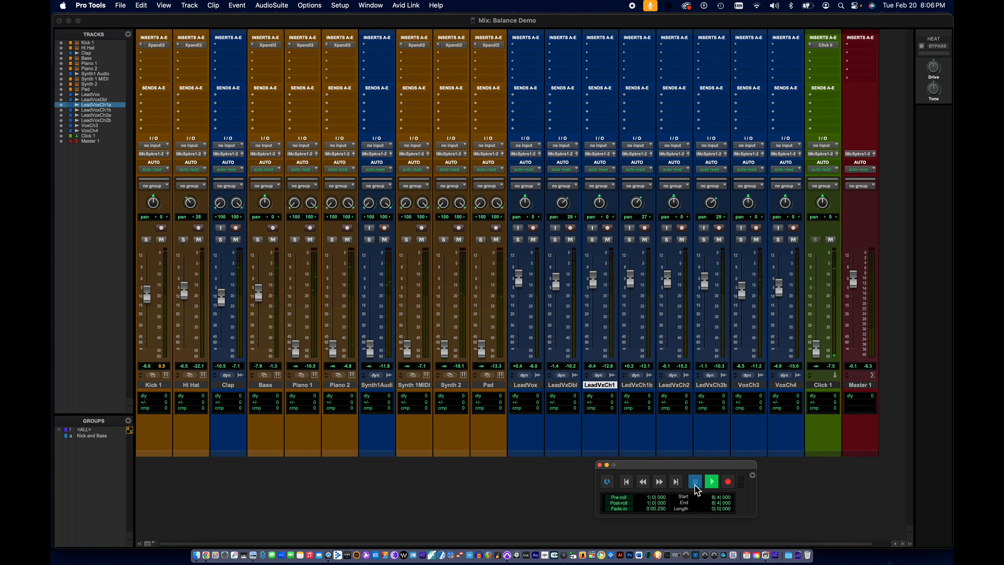
- Replay the chorus and lower the VoxCh4 fader to about -7.8 dB, then stop playback
click(712, 482)
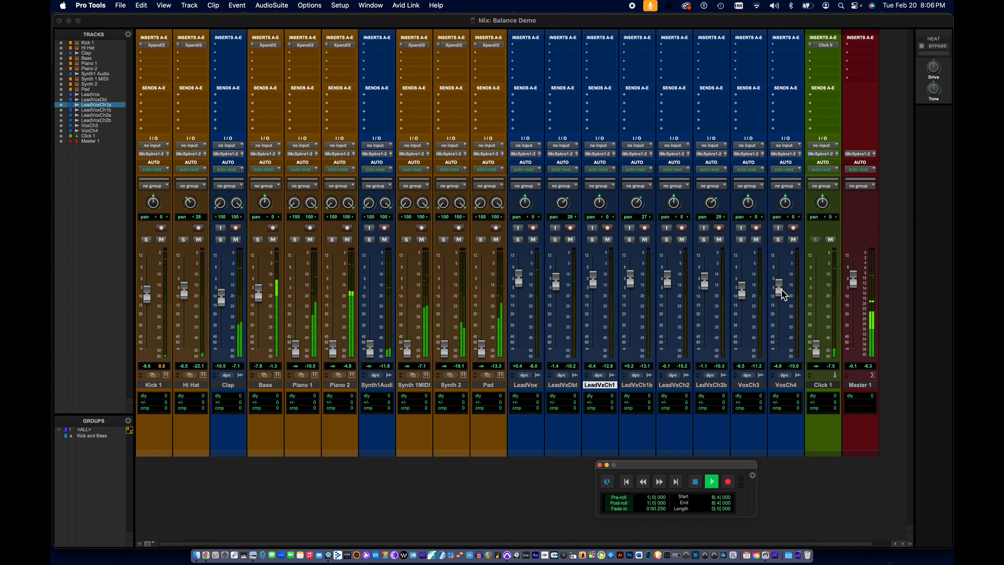
drag(781, 289, 782, 294)
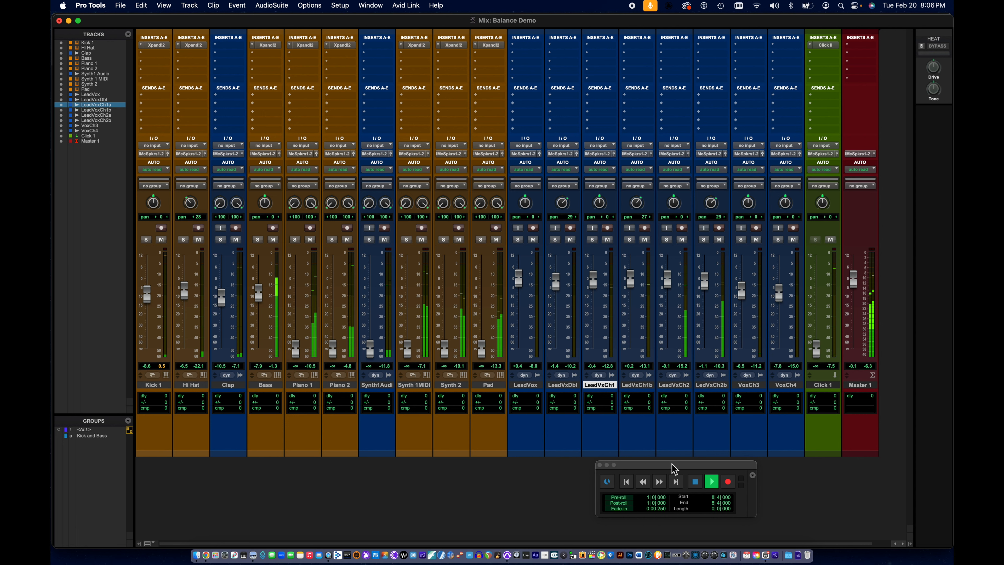
click(696, 487)
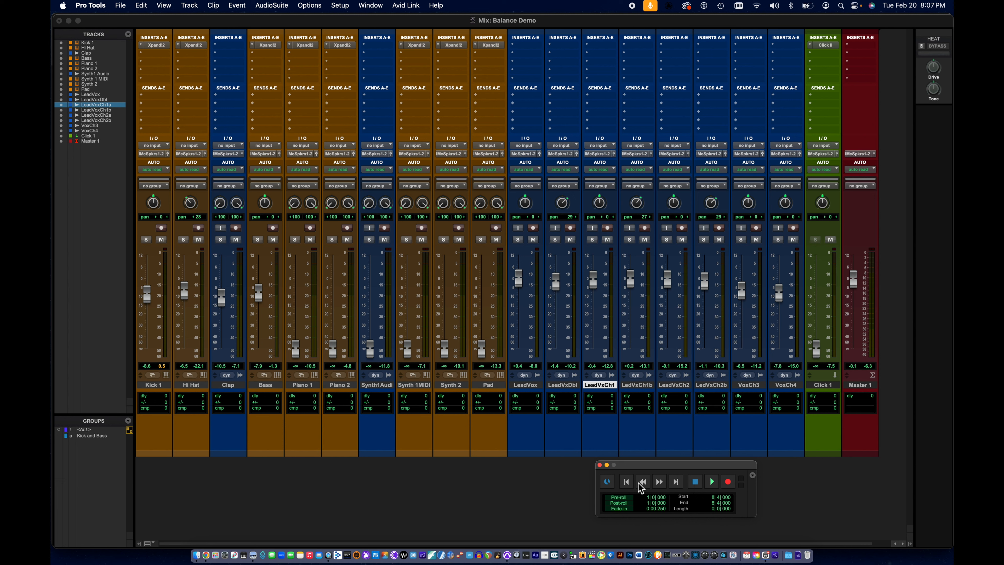
- Play from the session start and raise Piano 1 to about -11.3 dB and Piano 2 to about -17.7 dB
click(625, 482)
click(712, 482)
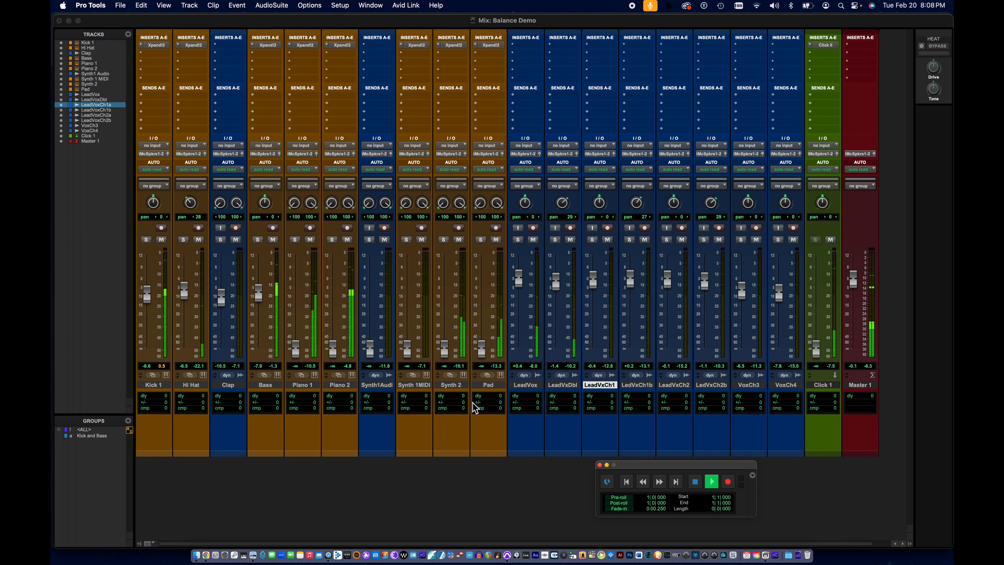
drag(295, 348, 292, 300)
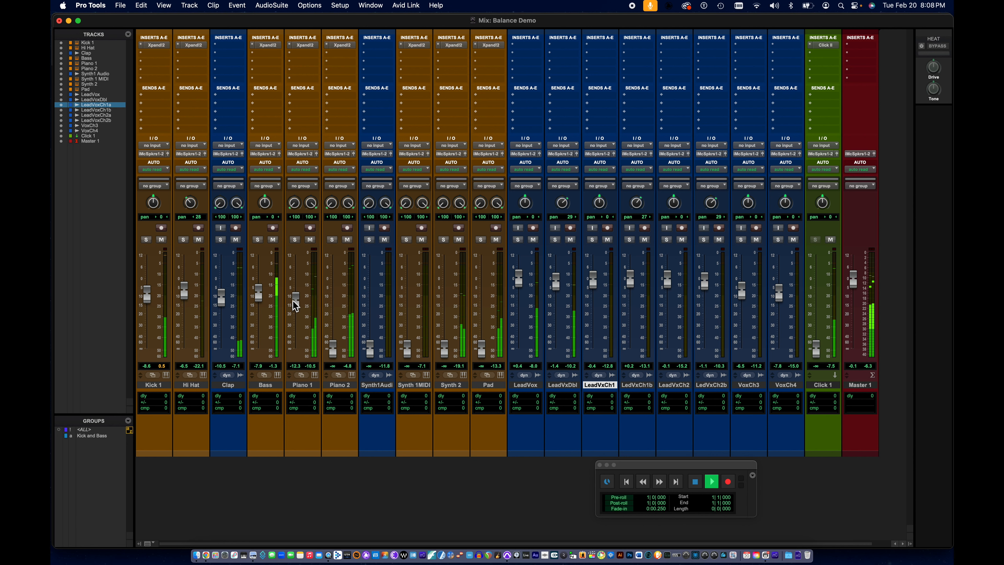
drag(333, 349, 328, 309)
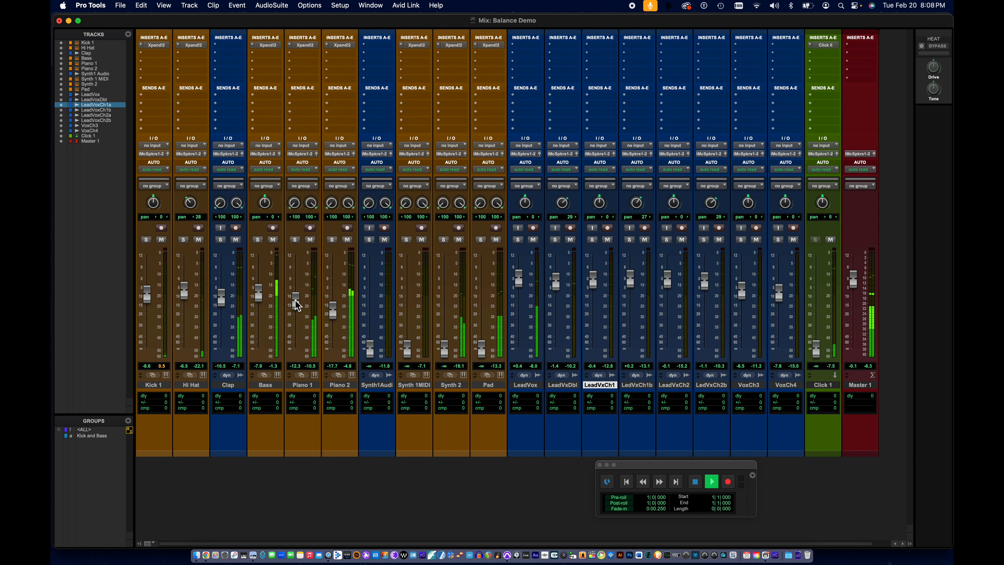
click(695, 482)
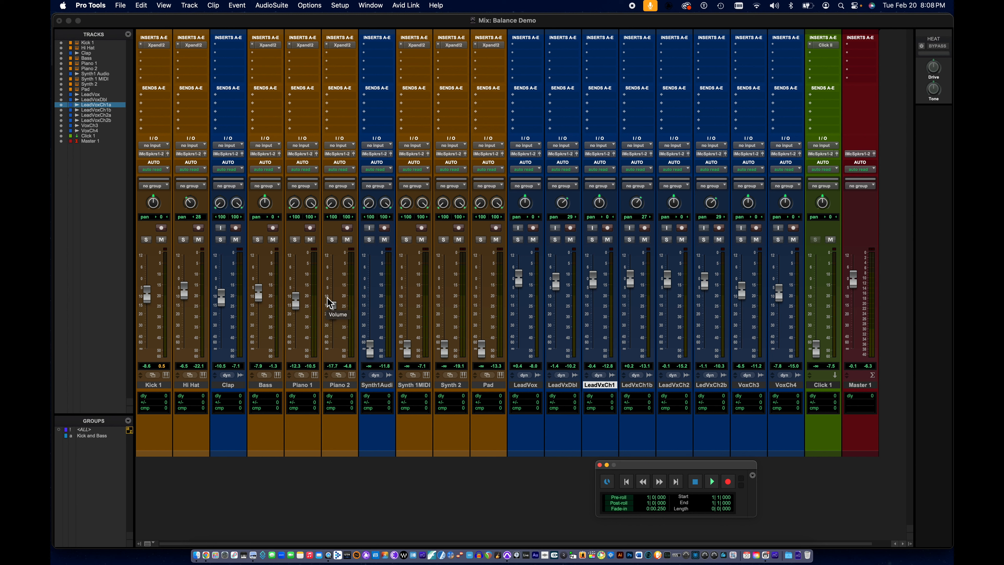
click(297, 304)
- Play the mix from the session start and raise the Synth 2 fader to about -11.5 dB
click(628, 482)
click(712, 482)
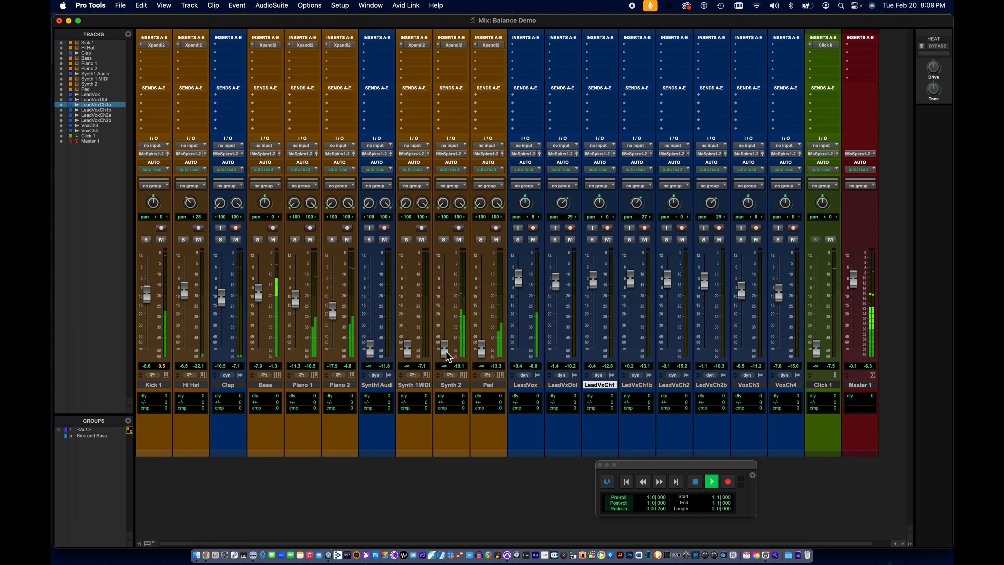
drag(446, 353, 444, 303)
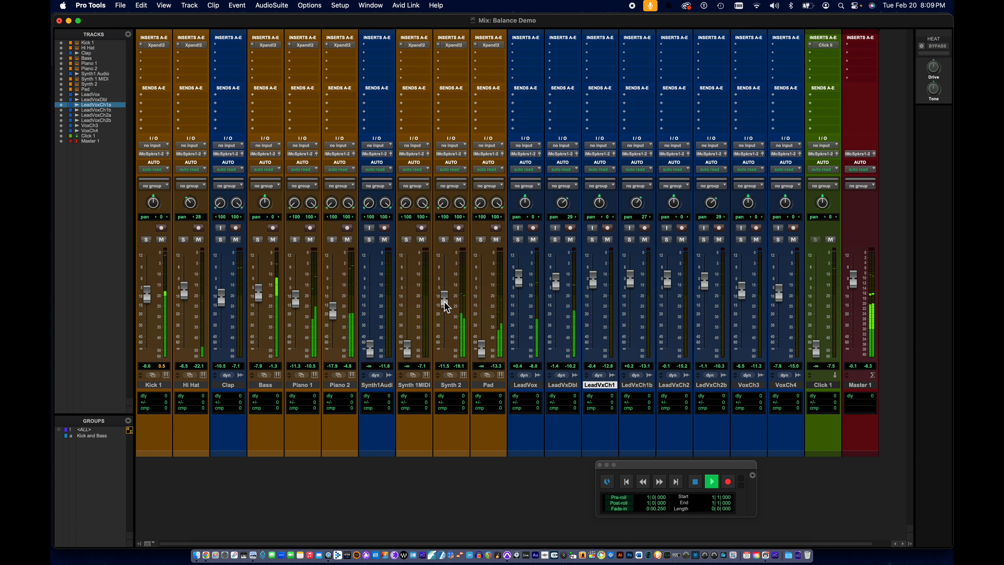
drag(444, 302, 445, 306)
click(696, 482)
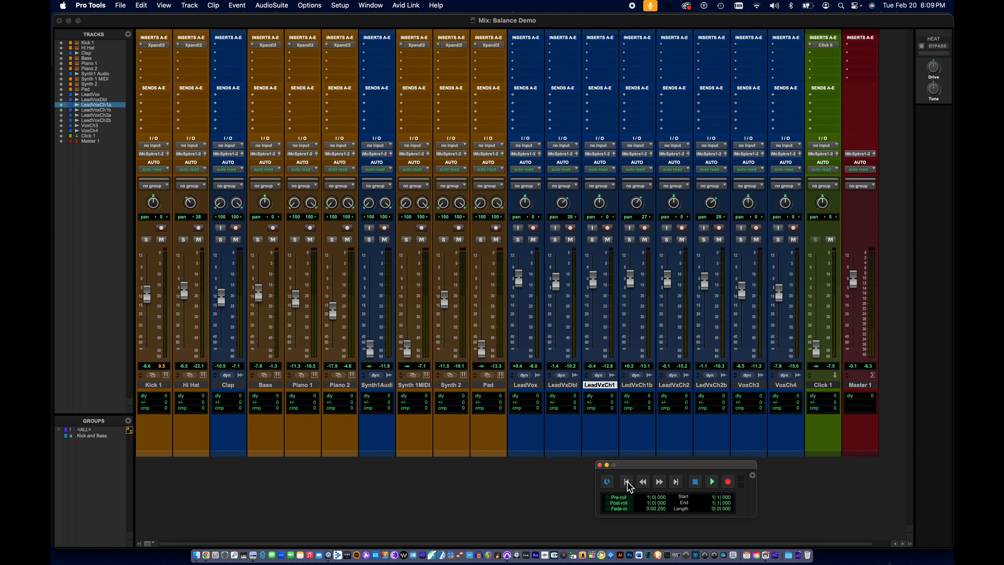
- Play the mix and bring the Pad fader up to about -4.9 dB, stopping playback when it is balanced
click(712, 481)
drag(481, 348, 477, 276)
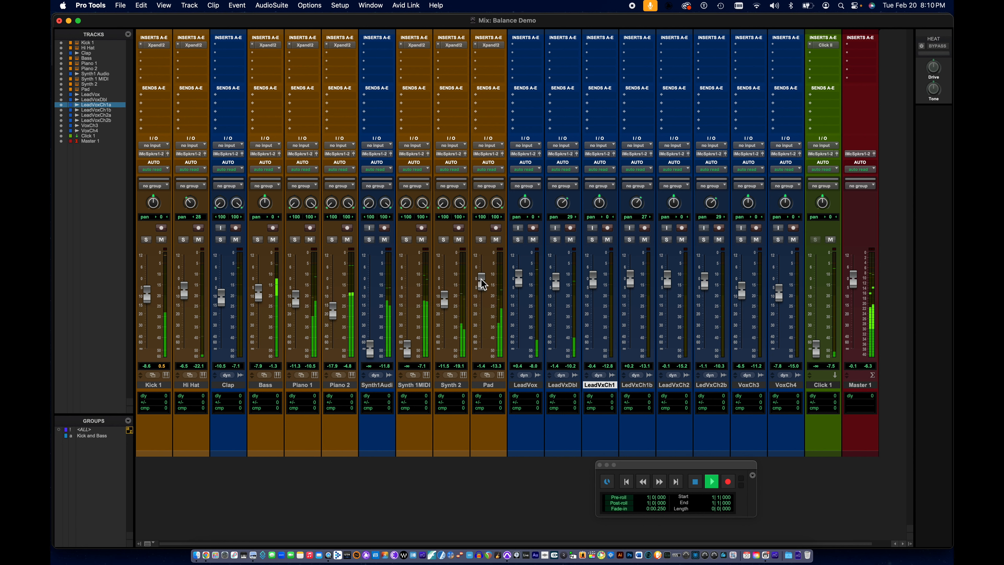
drag(481, 284, 483, 288)
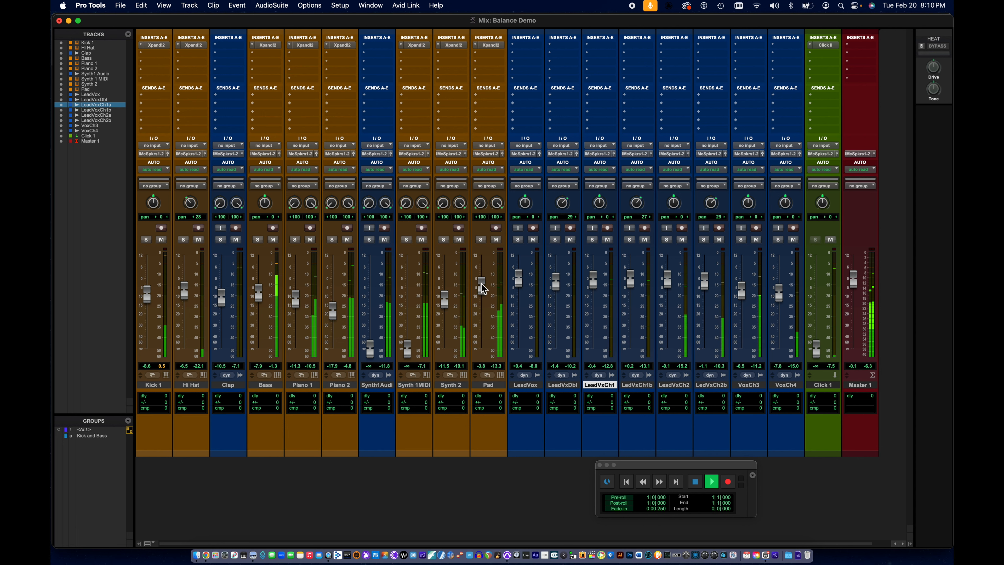
drag(482, 286, 481, 288)
click(696, 481)
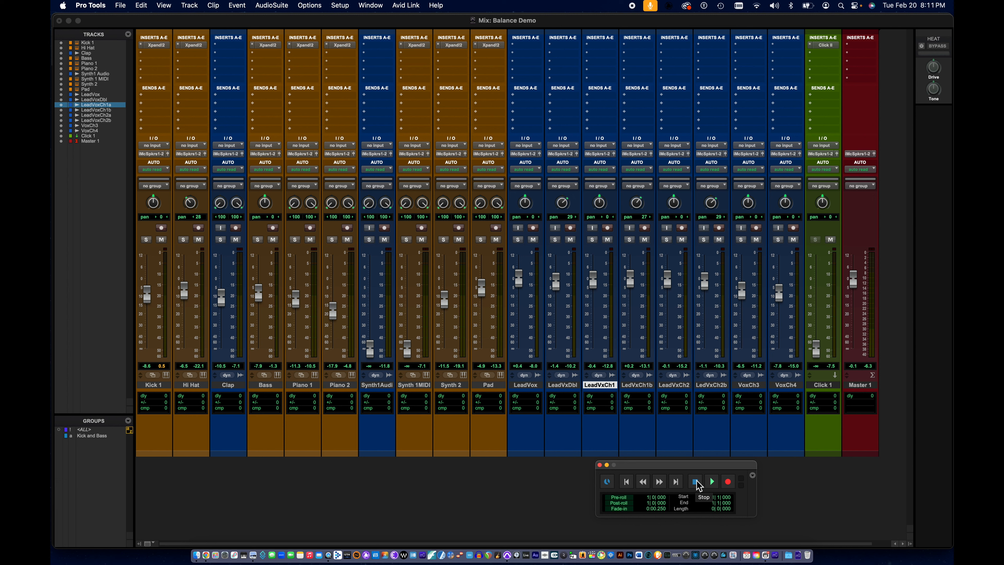
- Examine in the Edit window where the Synth1 tracks start playing, and place the cursor at 8|3|240 on the Synth1 Audio track
key(super+equal)
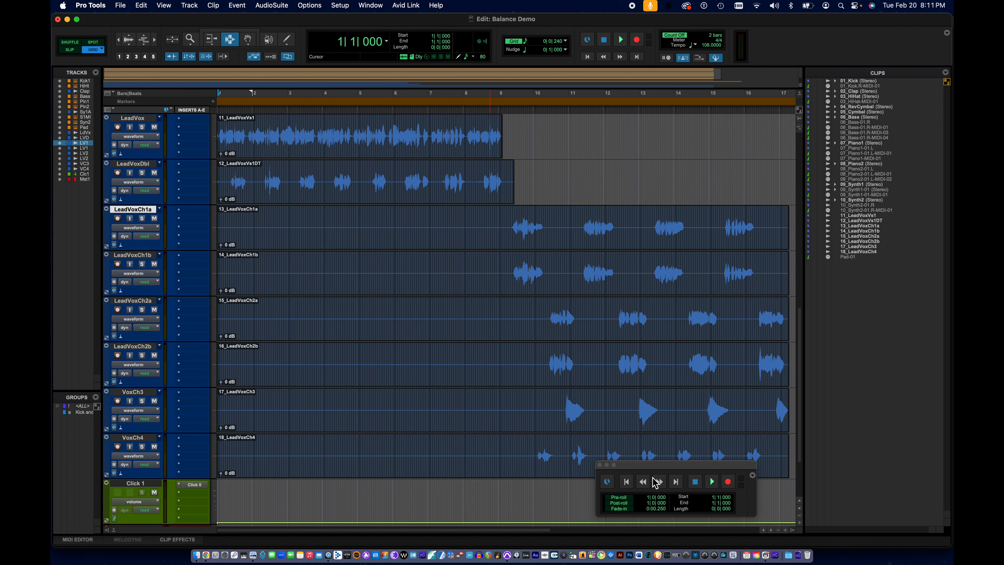
scroll(516, 336, up, 10)
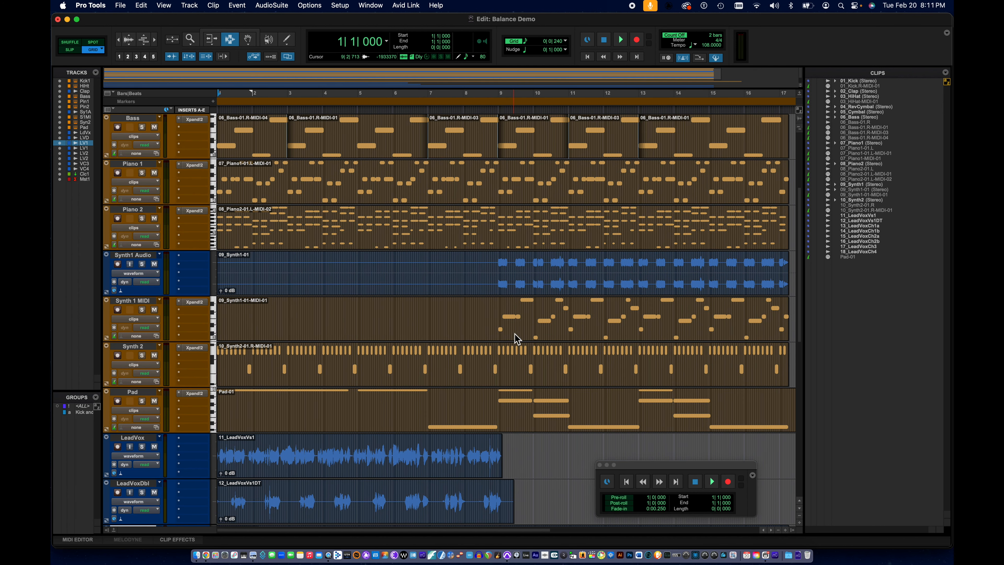
scroll(233, 272, down, 1)
scroll(491, 279, down, 3)
scroll(492, 278, down, 1)
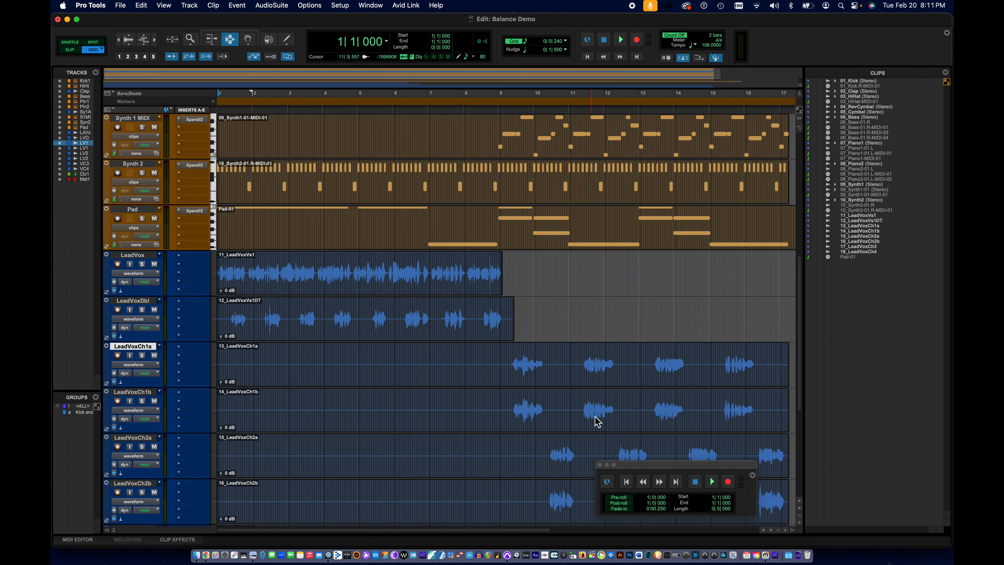
scroll(539, 387, up, 4)
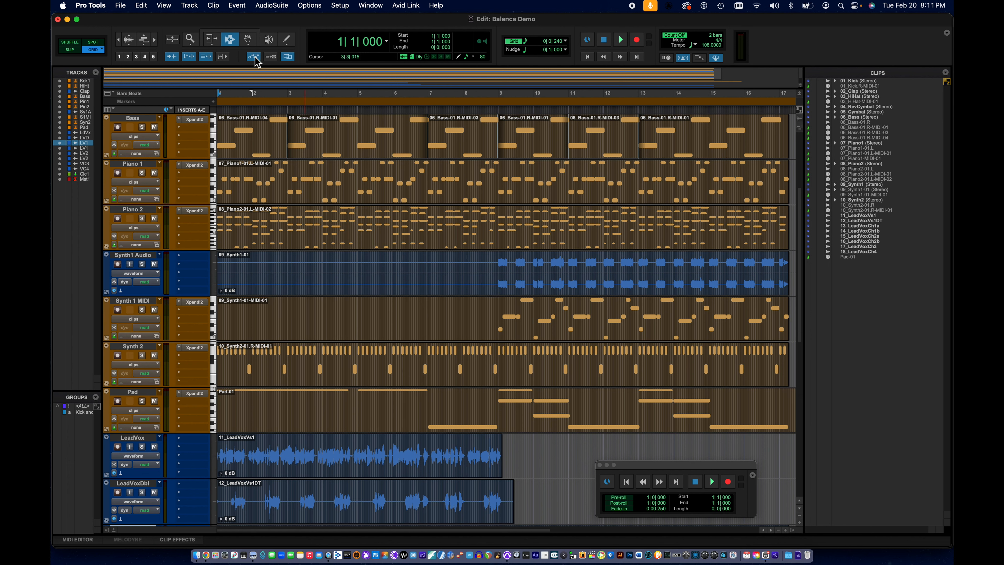
click(483, 277)
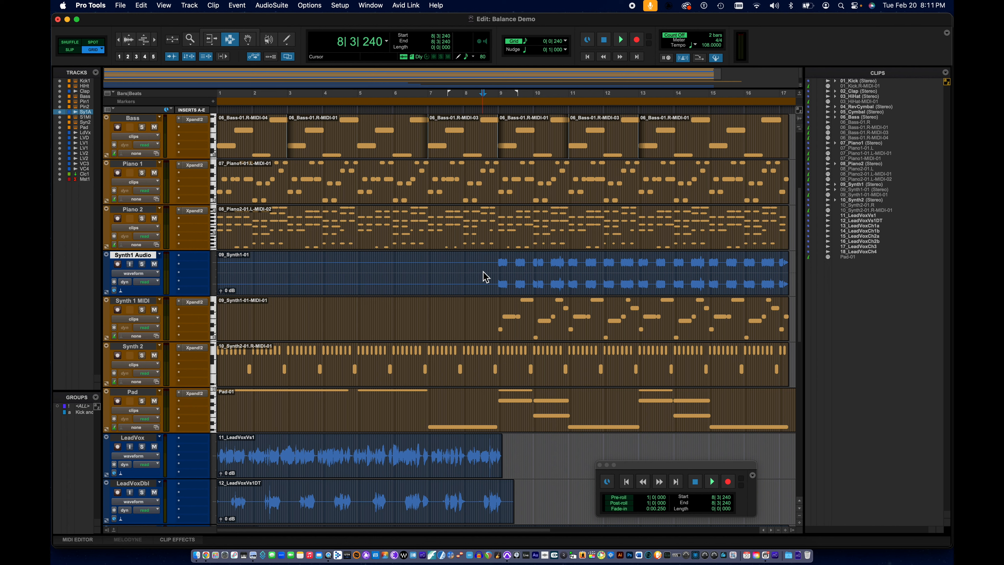
- Play the mix and try Synth1 Audio at about -12.6 dB and Synth 1 MIDI at about -22.8 dB
key(super+equal)
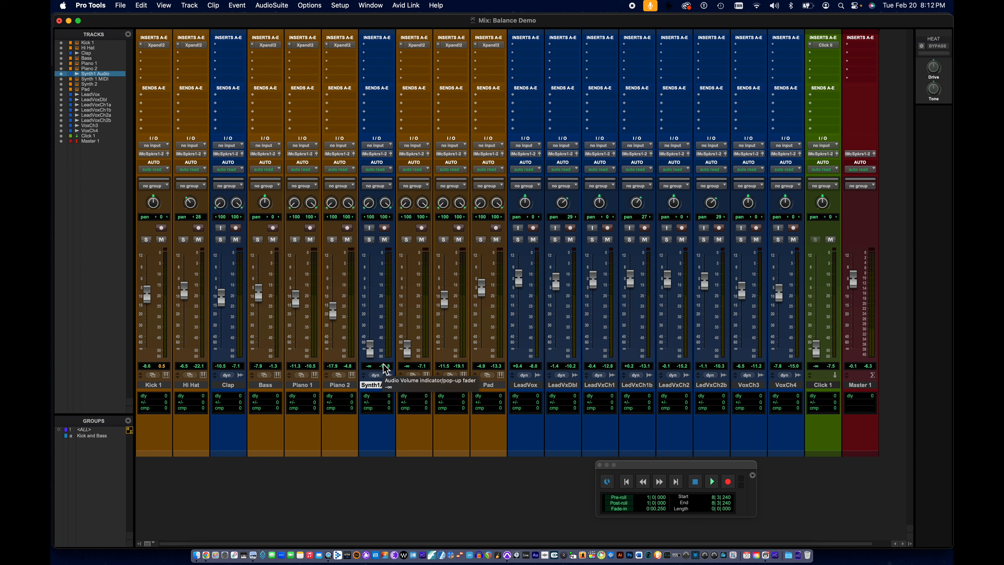
click(627, 481)
click(711, 481)
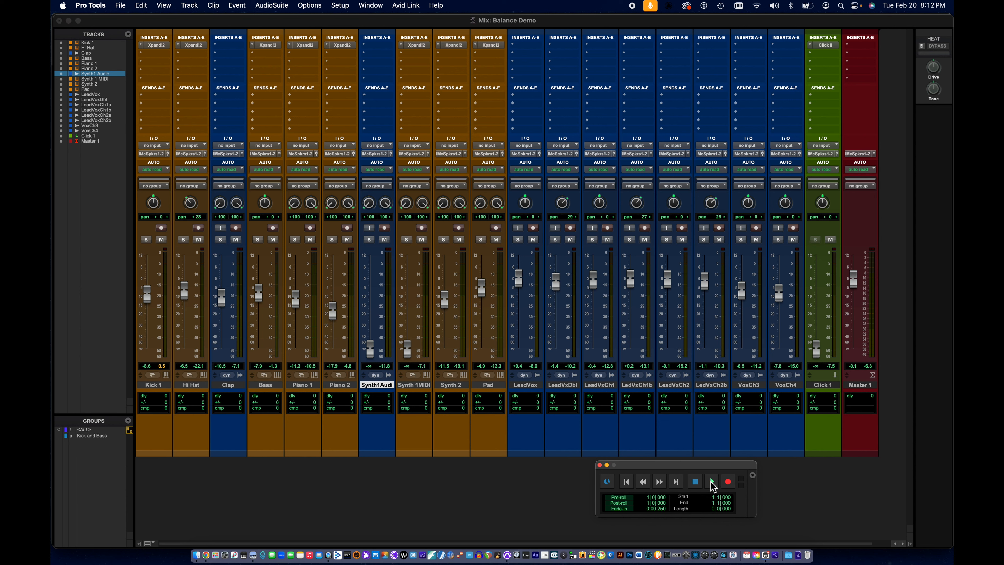
drag(373, 345, 371, 299)
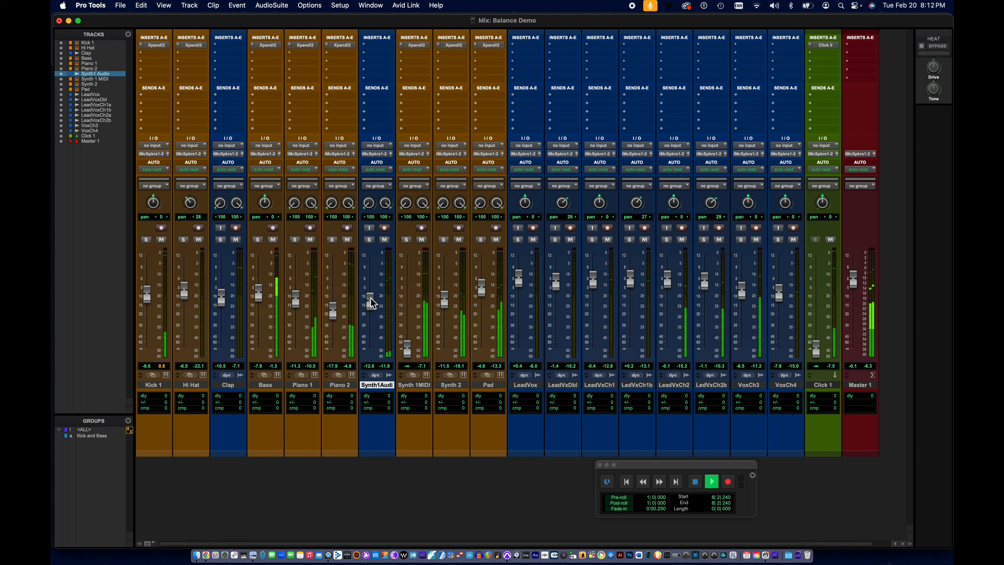
drag(409, 350, 408, 322)
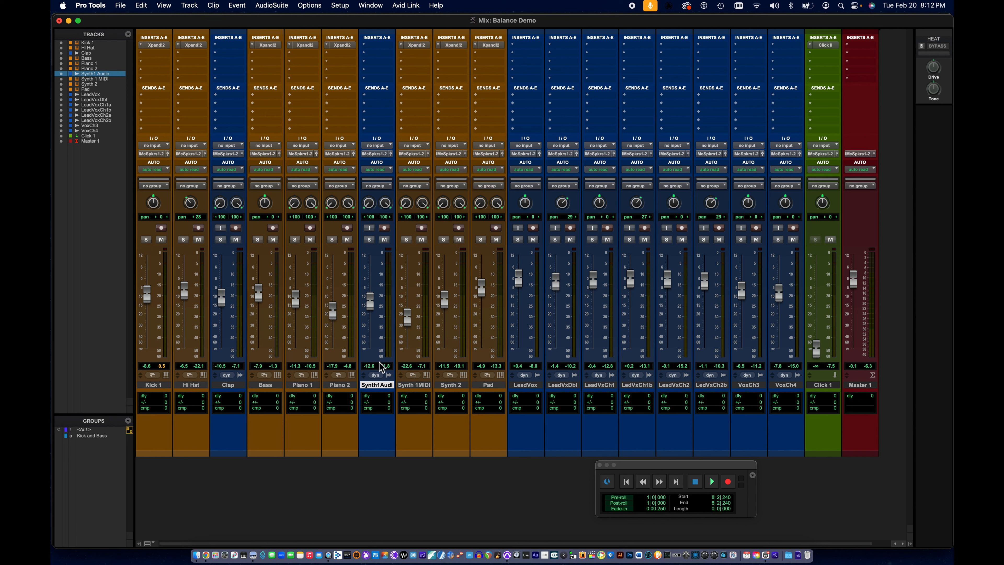
key(super+equal)
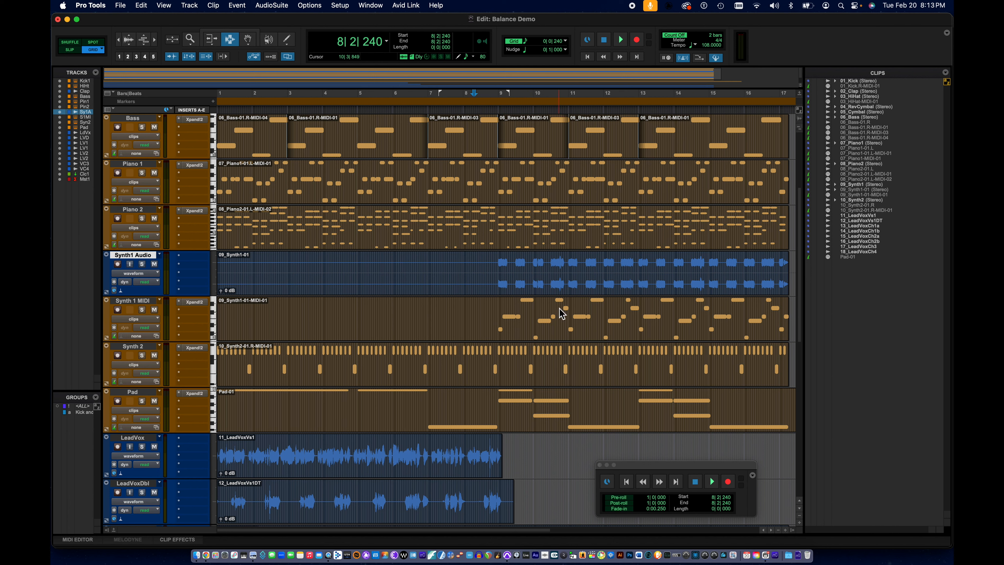
key(super+equal)
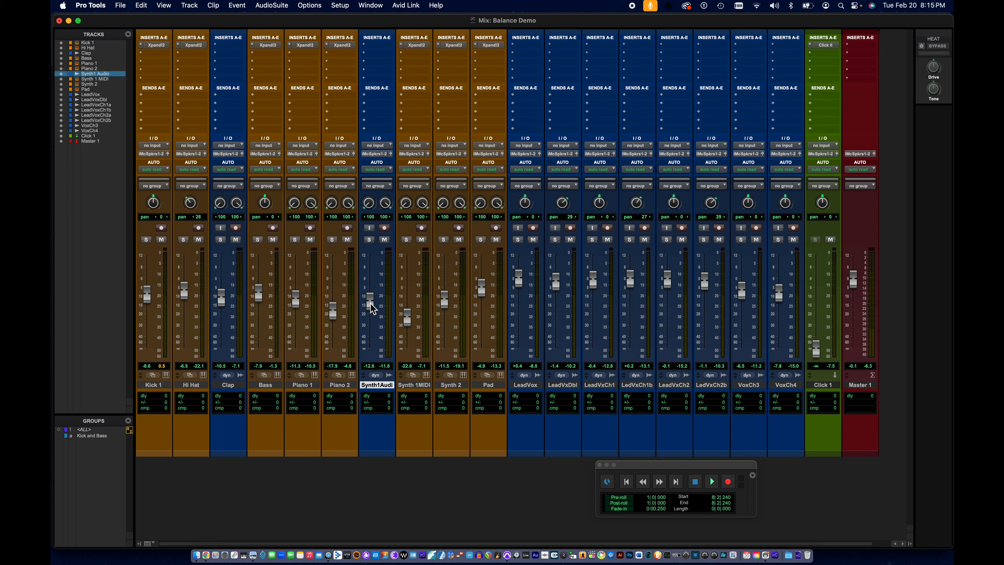
- Pull both Synth 1 faders fully down, play, and raise Synth1 Audio to about -9.7 dB and Synth 1 MIDI to about -11.5 dB
drag(370, 308, 375, 397)
drag(407, 319, 409, 397)
click(712, 482)
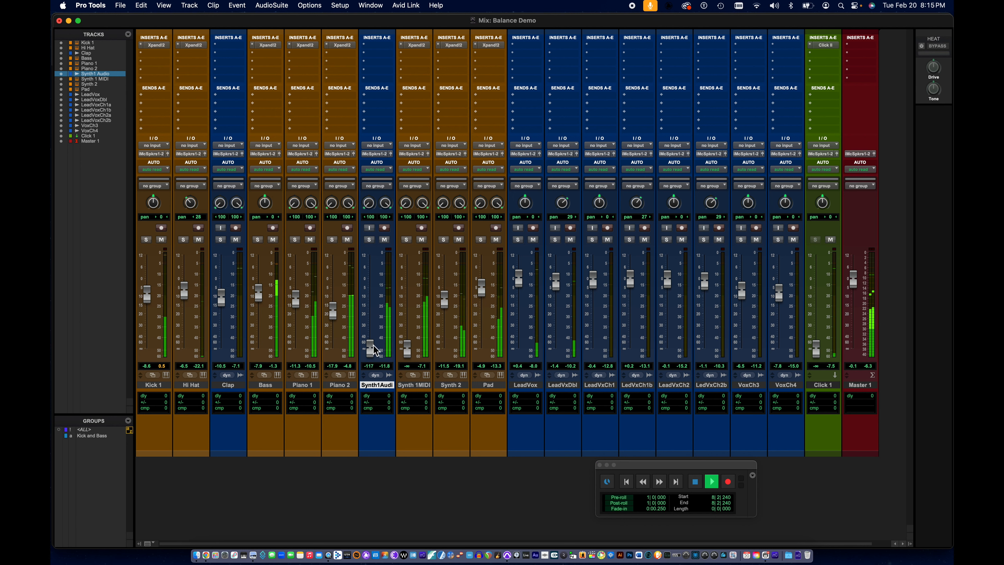
drag(370, 347, 373, 294)
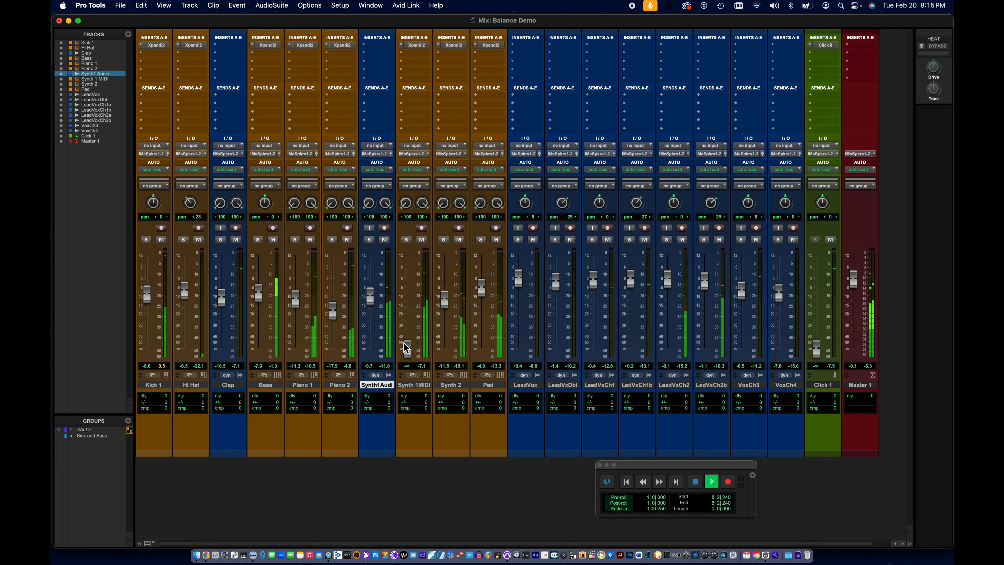
drag(407, 351, 406, 301)
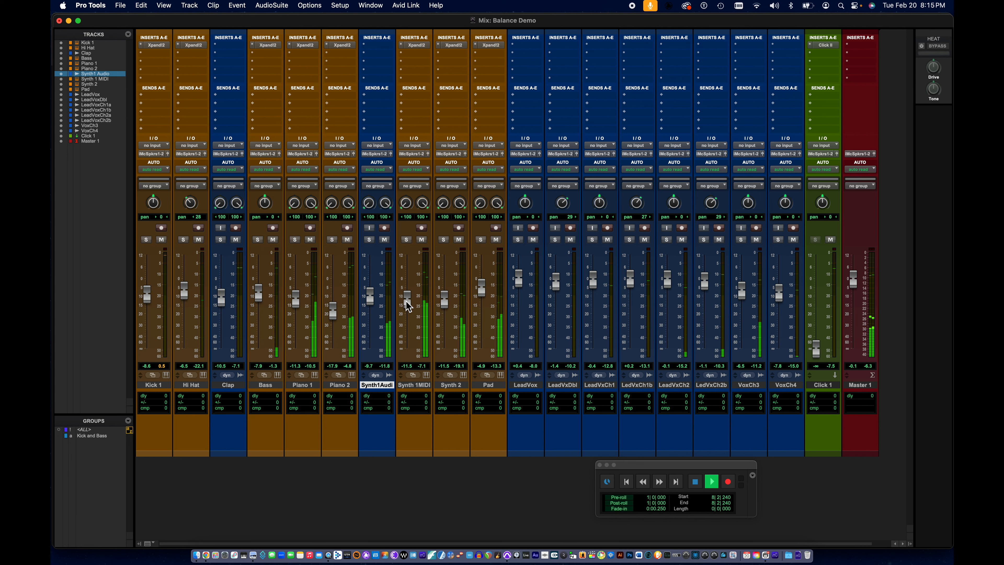
click(695, 483)
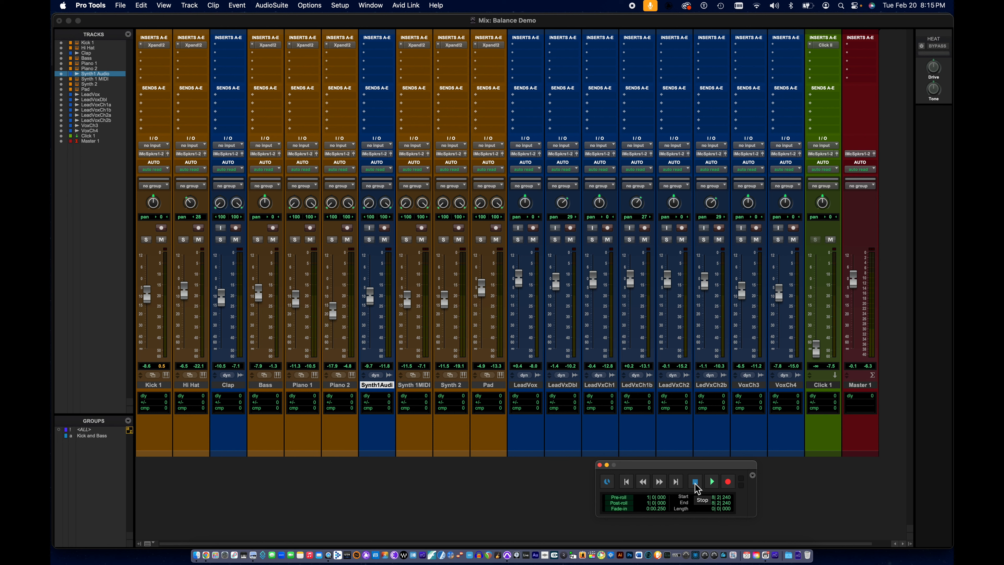
- Play the full mix from the session start to check the overall balance and the master level
click(626, 481)
click(713, 481)
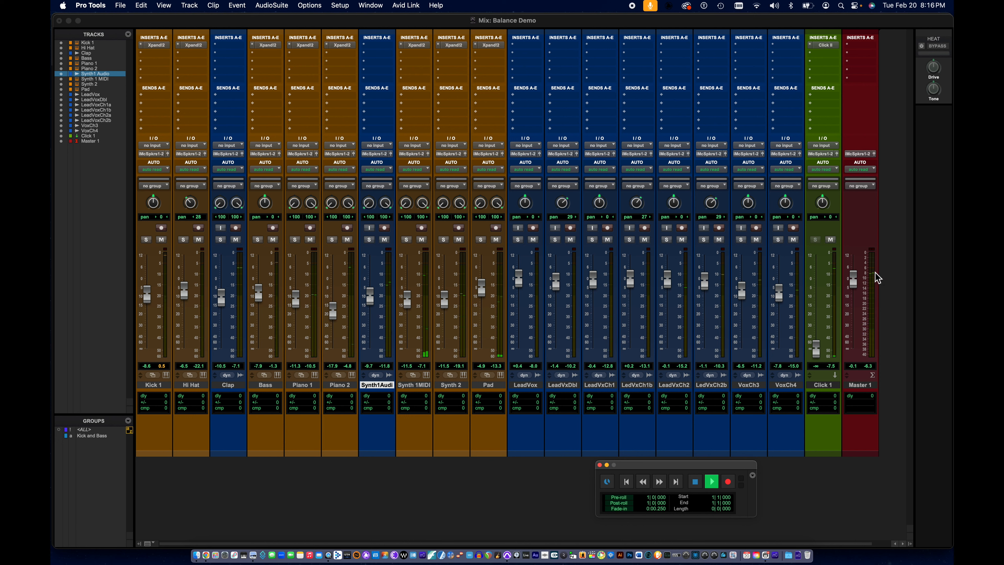
click(697, 482)
- Play the mix from 8|2|720 and raise the VoxCh4 fader to about -2.7 dB
key(super+equal)
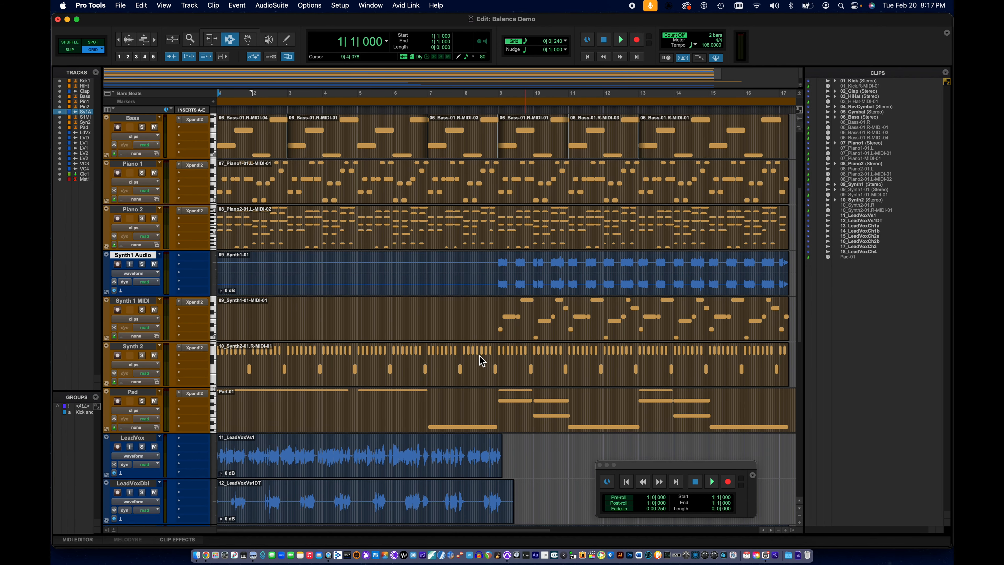
click(478, 276)
key(super+equal)
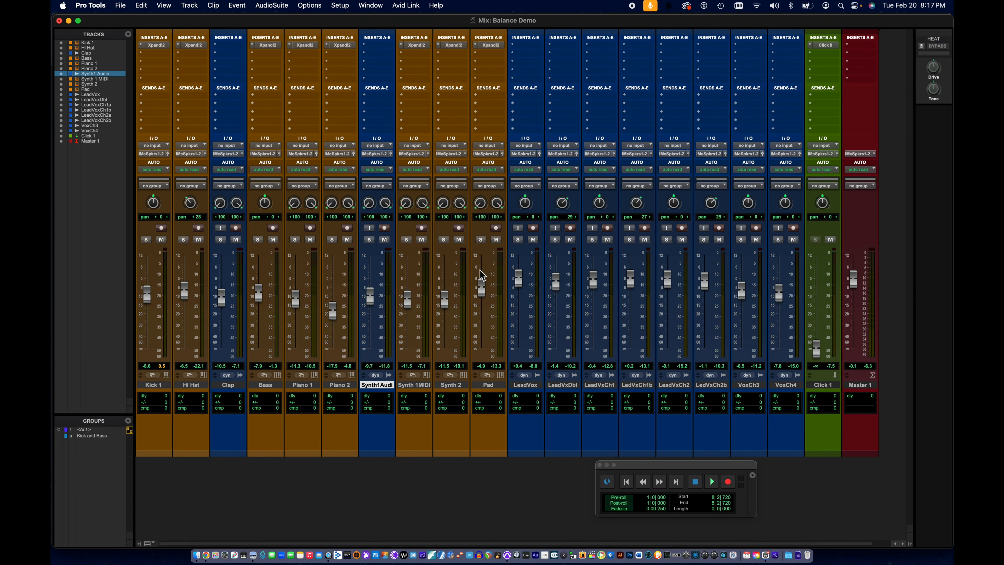
click(711, 481)
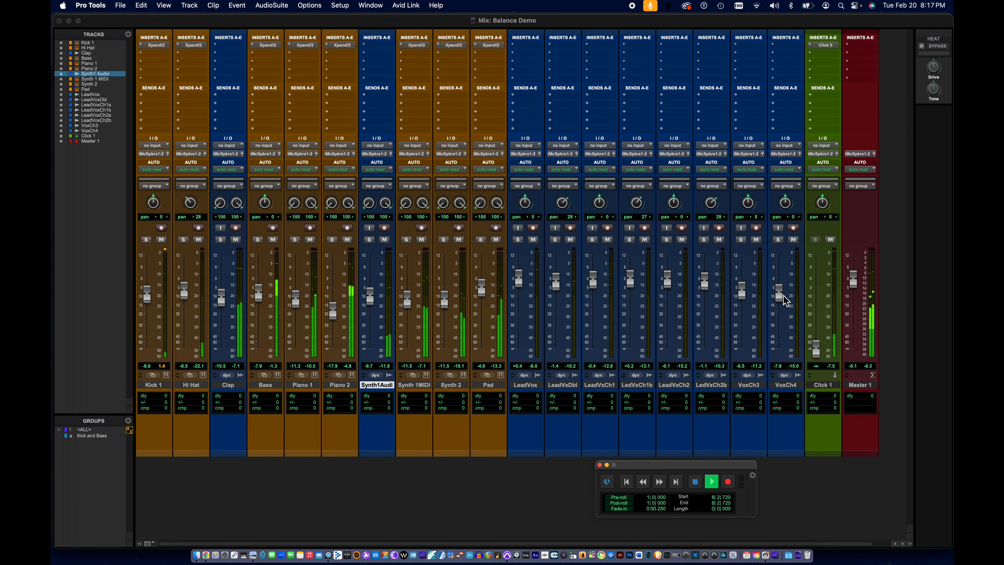
drag(781, 296, 781, 291)
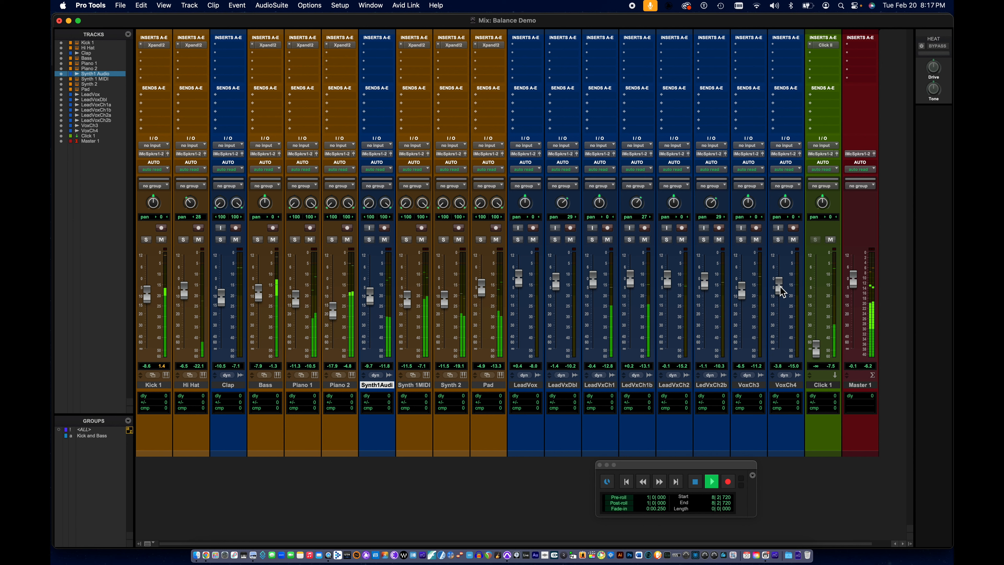
drag(781, 291, 781, 289)
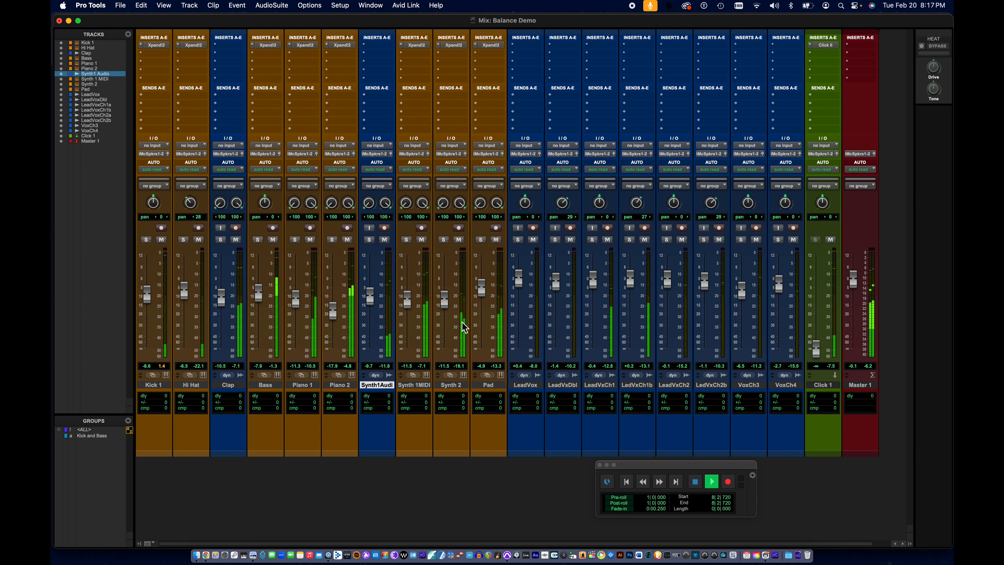
key(space)
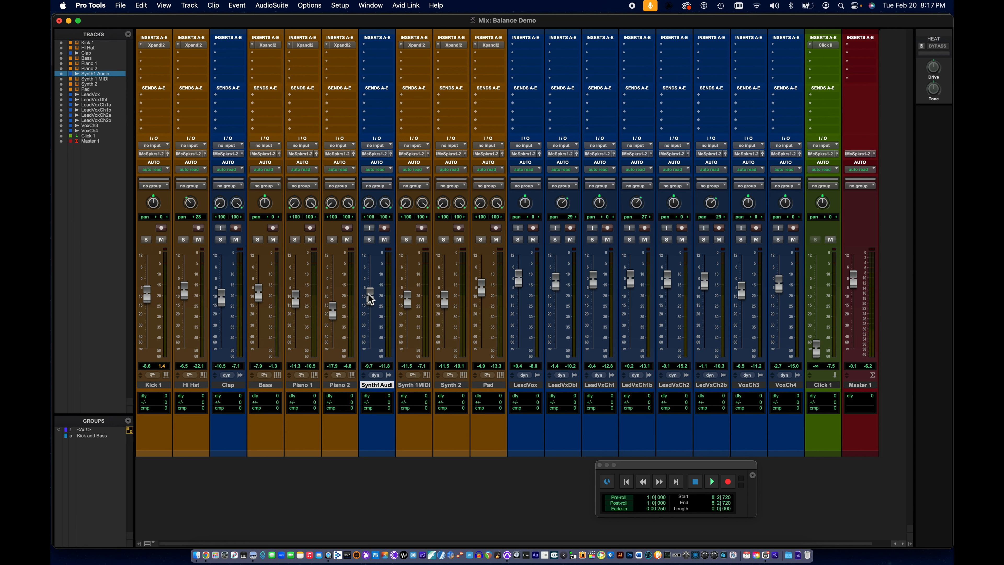
- Lower Synth1 Audio to about -11.3 dB and Synth 1 MIDI to about -13.4 dB, and check them during playback against VoxCh4
drag(368, 295, 368, 297)
drag(407, 300, 406, 302)
click(712, 482)
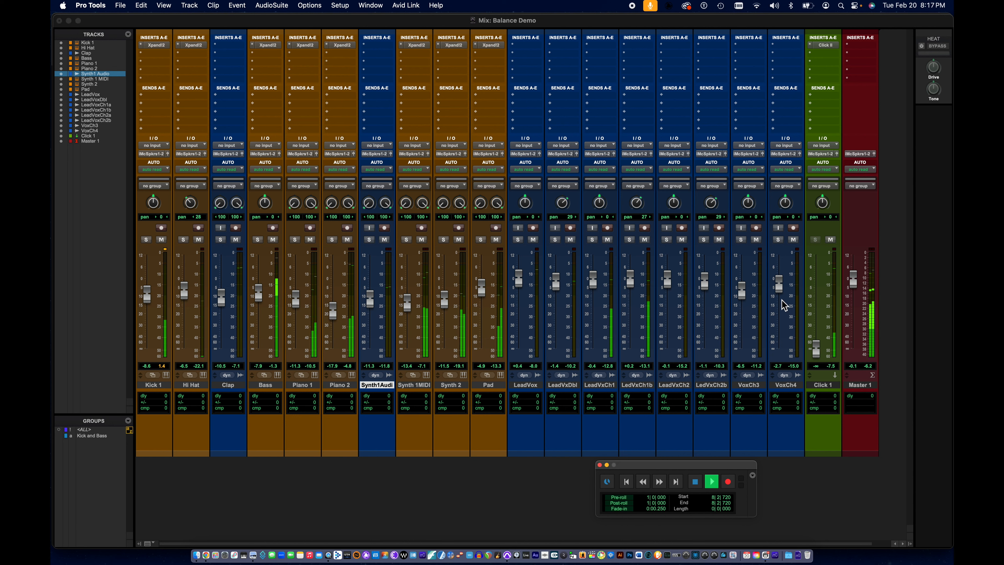
click(780, 286)
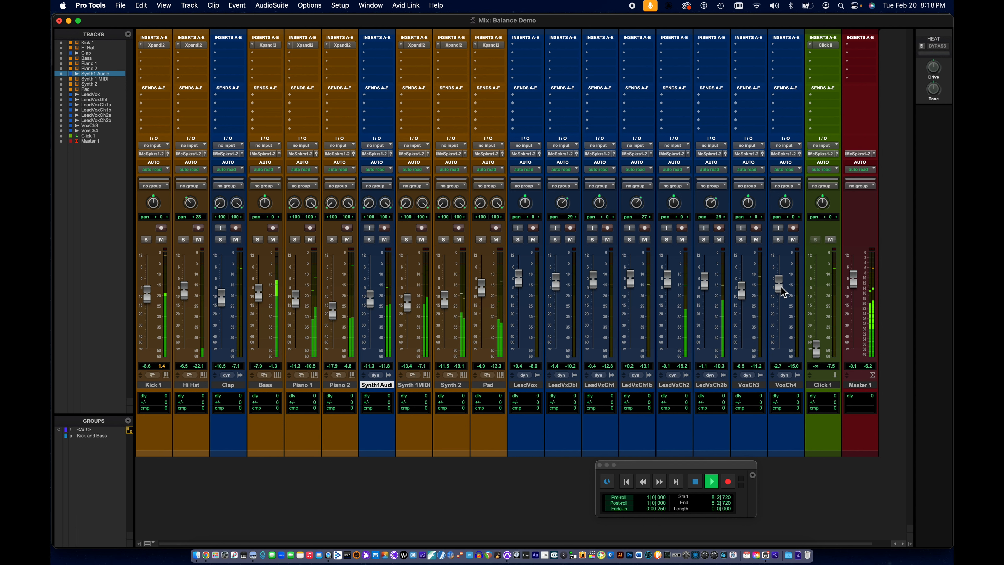
key(space)
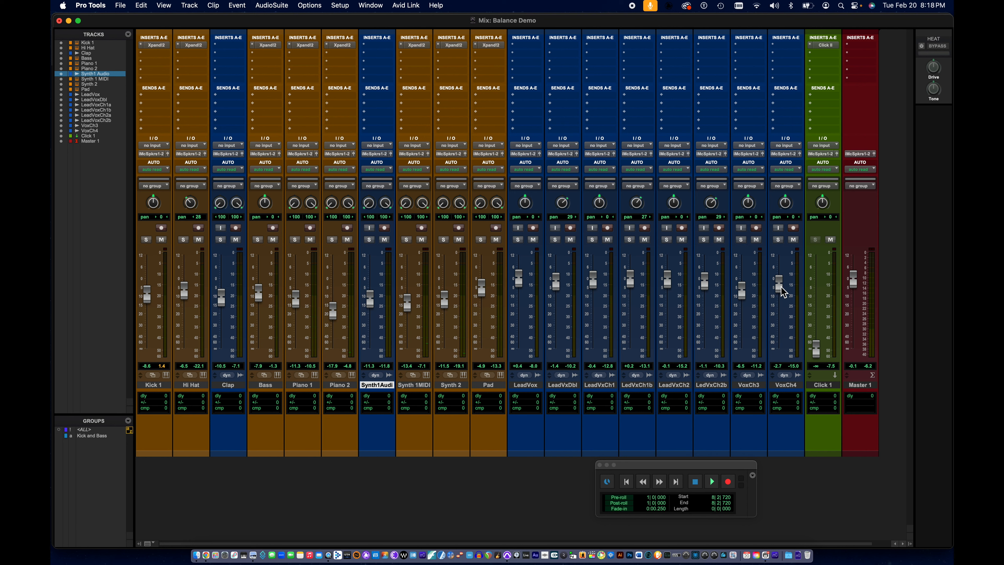
- Save the session and set up a mix bounce with the file name Balance Demo Rough Mix 2-20-24
click(121, 5)
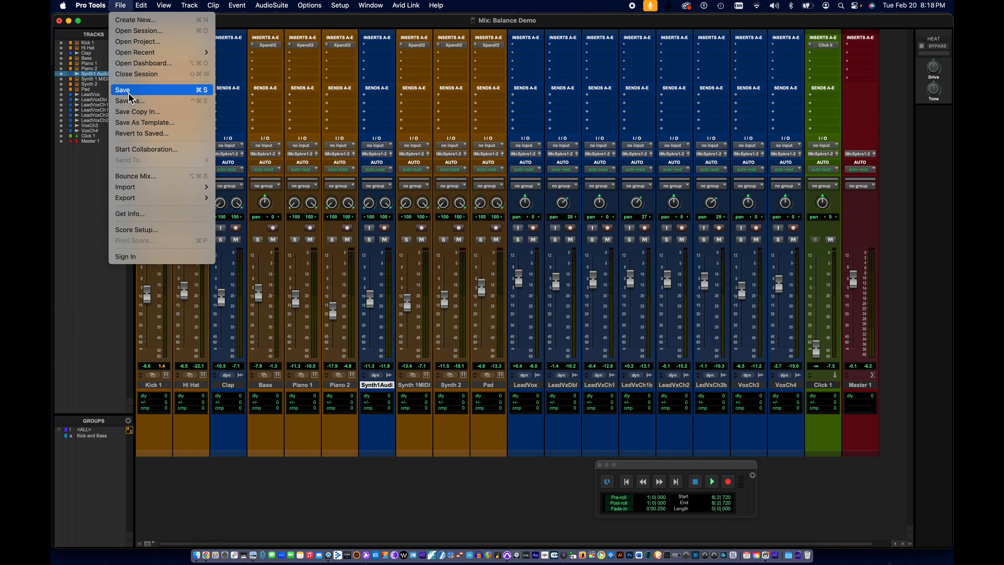
click(146, 95)
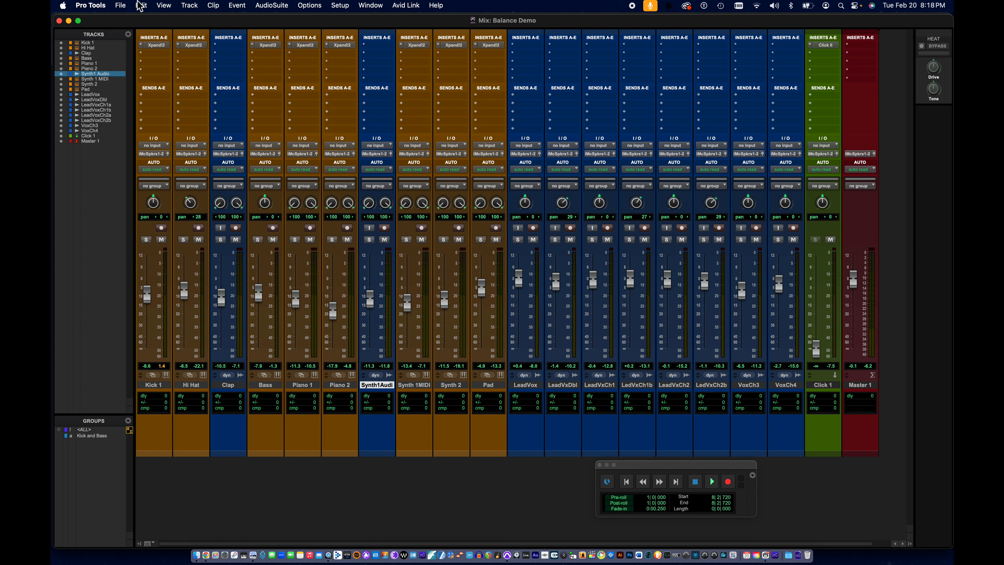
click(121, 5)
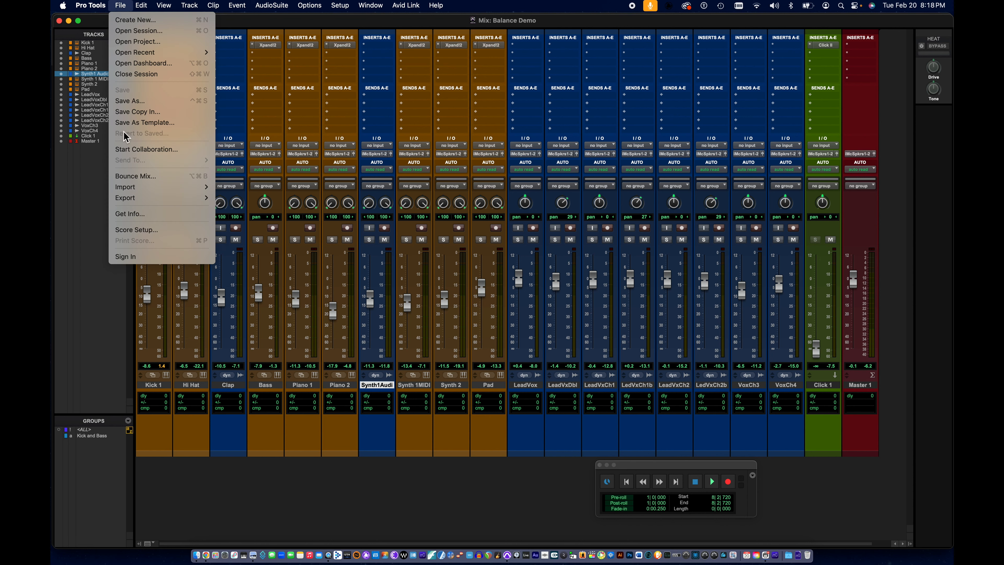
click(129, 177)
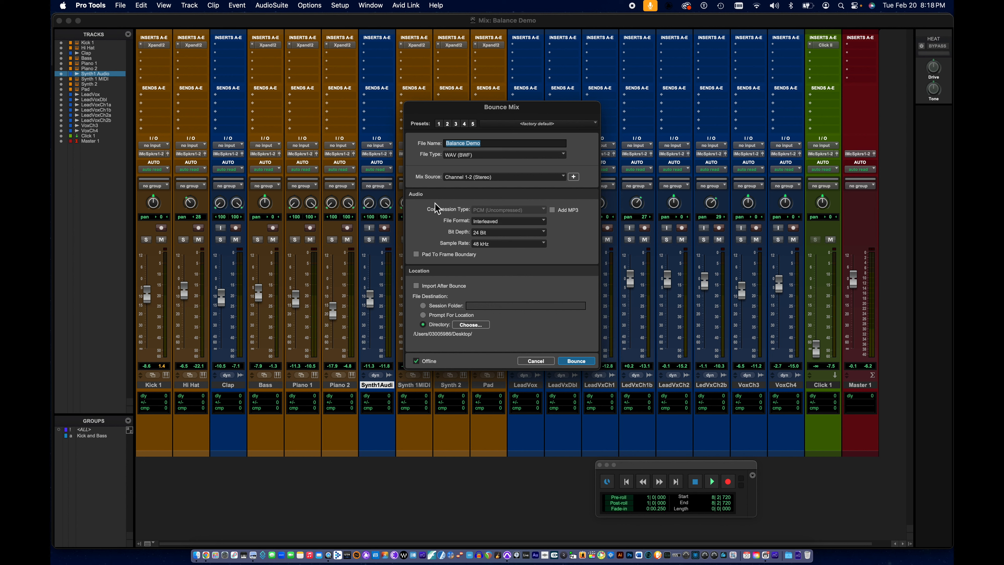
click(488, 146)
text(Rough Mix 2-20-24)
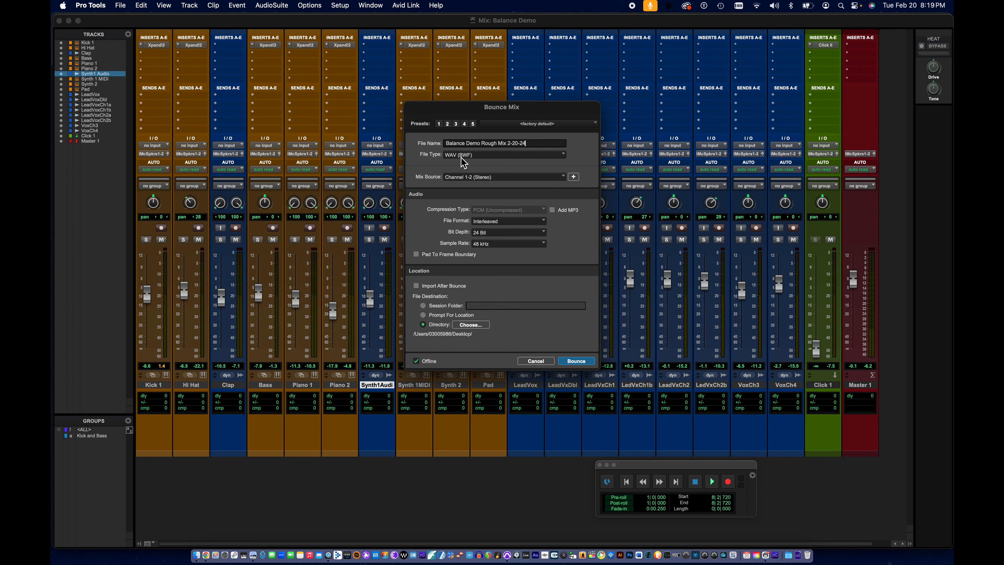
- Bounce the mix as an MP3 into the session folder's Bounced Files, accepting the default MP3 encoder settings
click(558, 158)
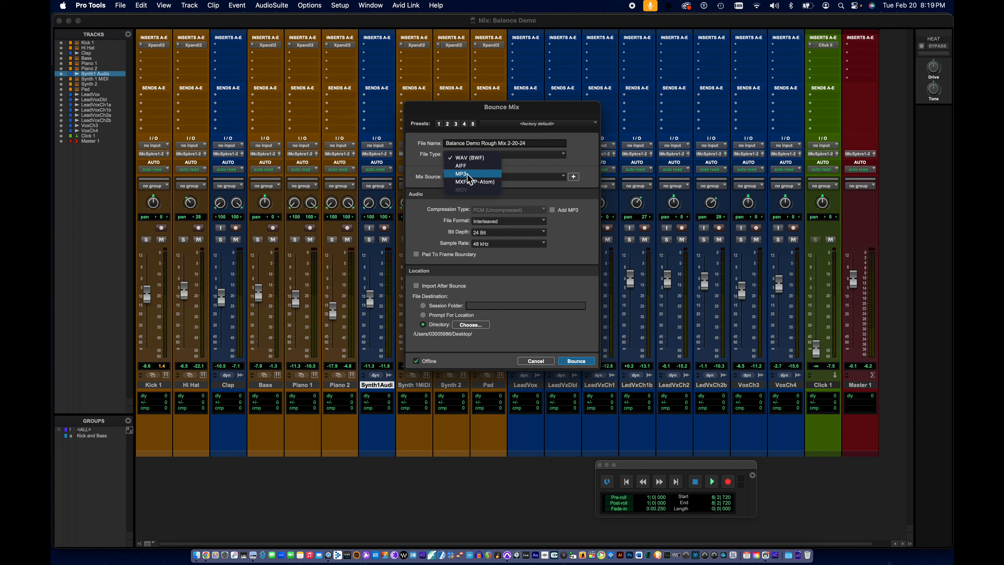
click(463, 175)
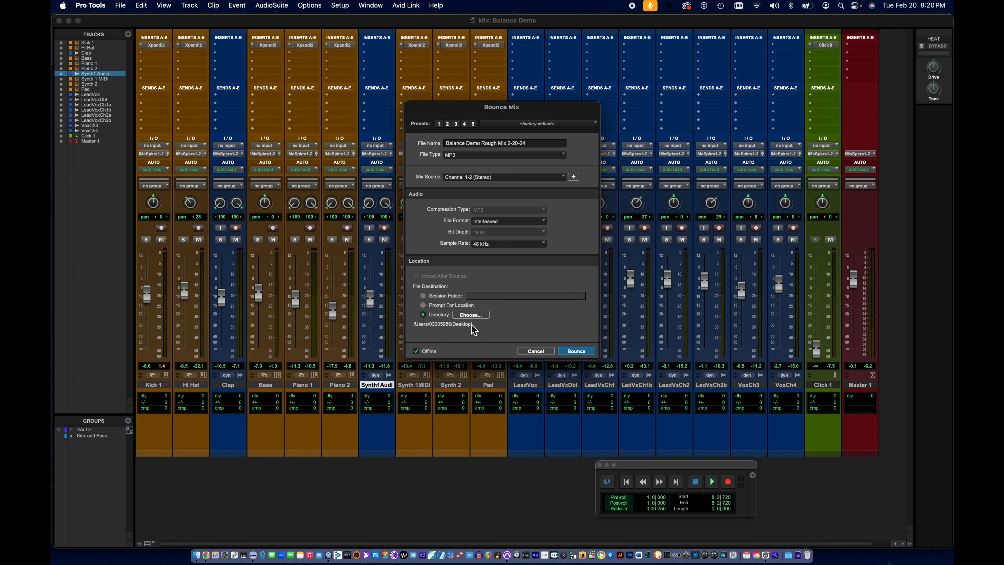
click(423, 295)
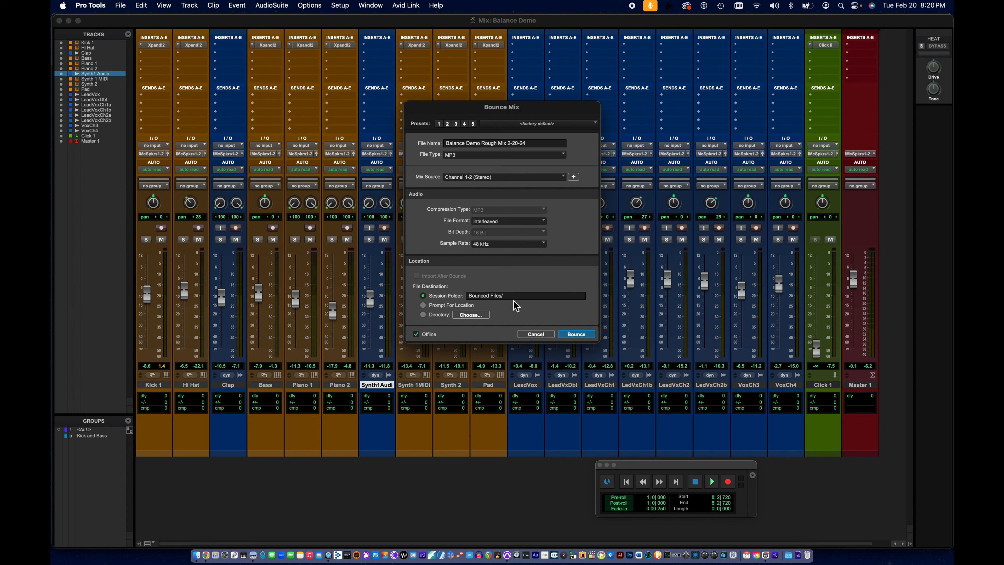
click(575, 334)
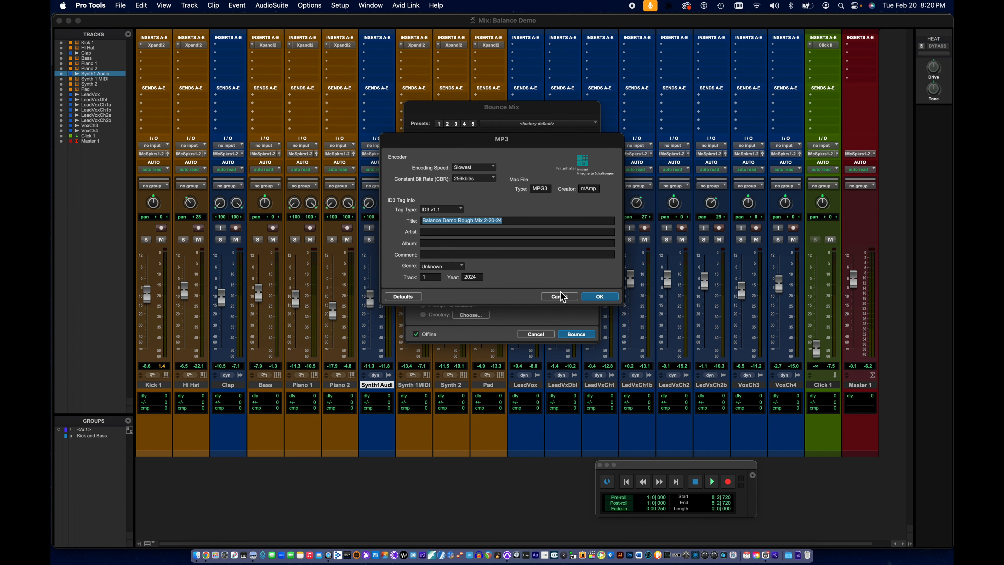
click(601, 300)
key(Return)
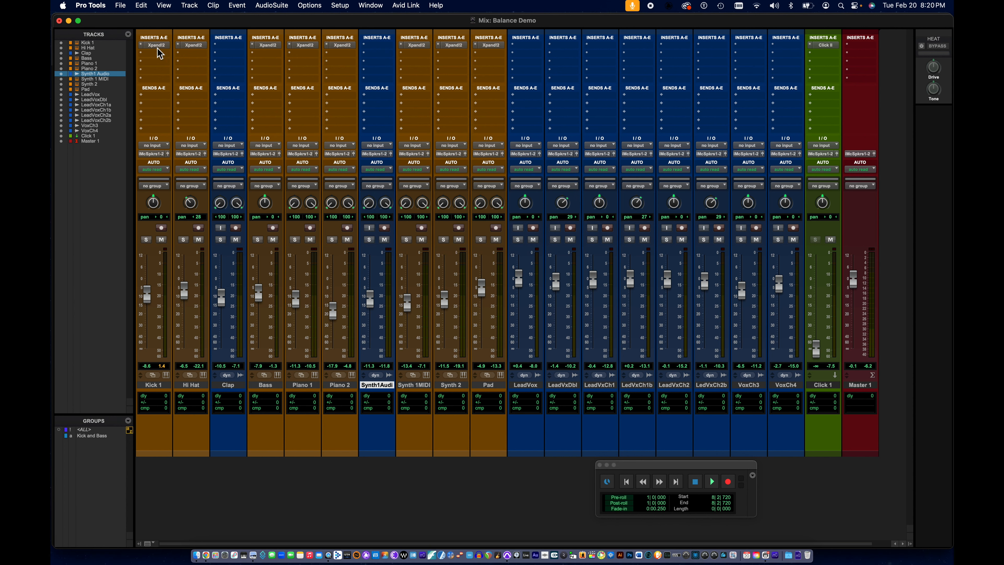
- Save the session again and quit Pro Tools
click(120, 5)
click(132, 90)
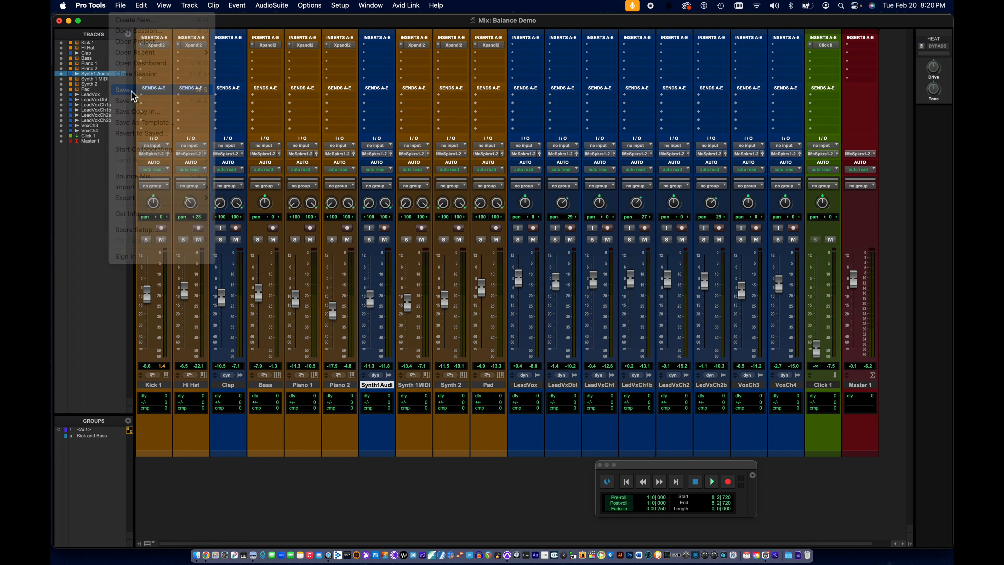
click(94, 5)
click(111, 114)
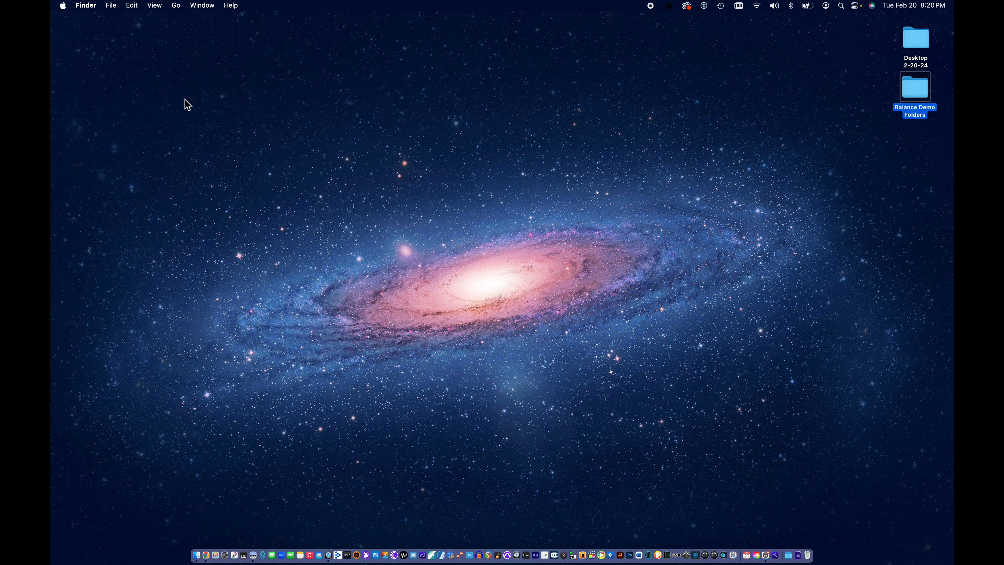
- In Finder, open the Balance Demo Session Folder and inspect the contents of its Audio Files folder
double_click(915, 89)
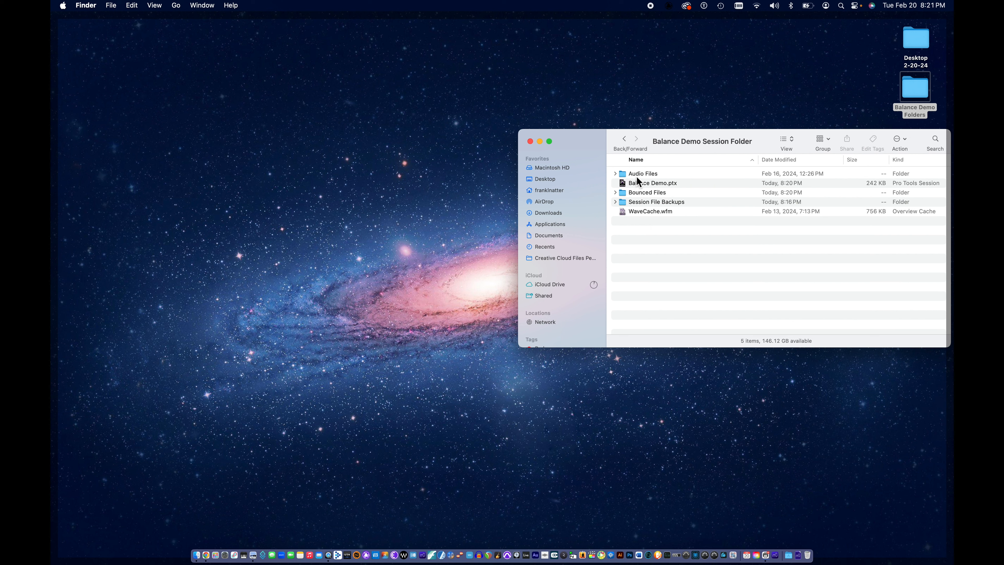
click(617, 174)
click(615, 174)
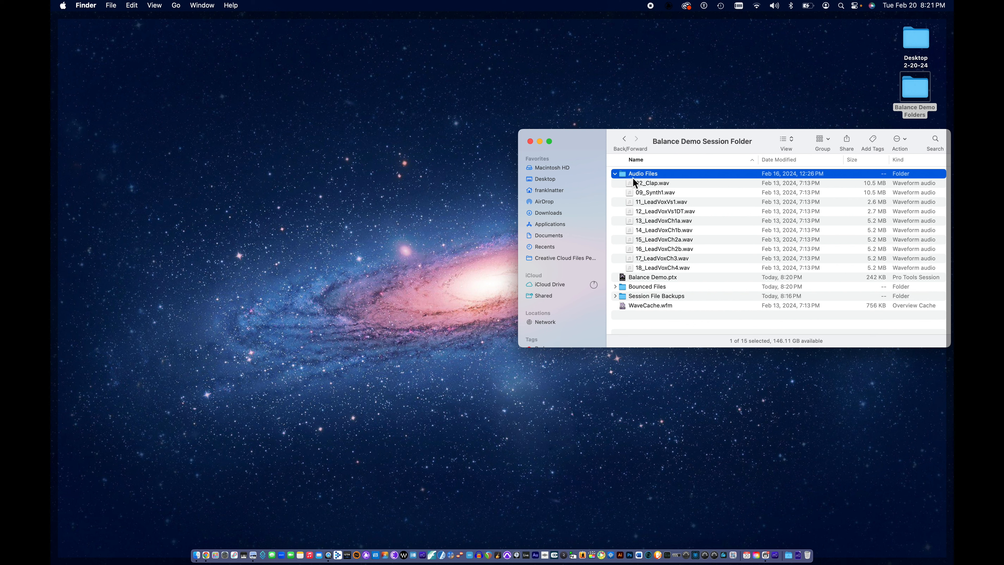
click(615, 175)
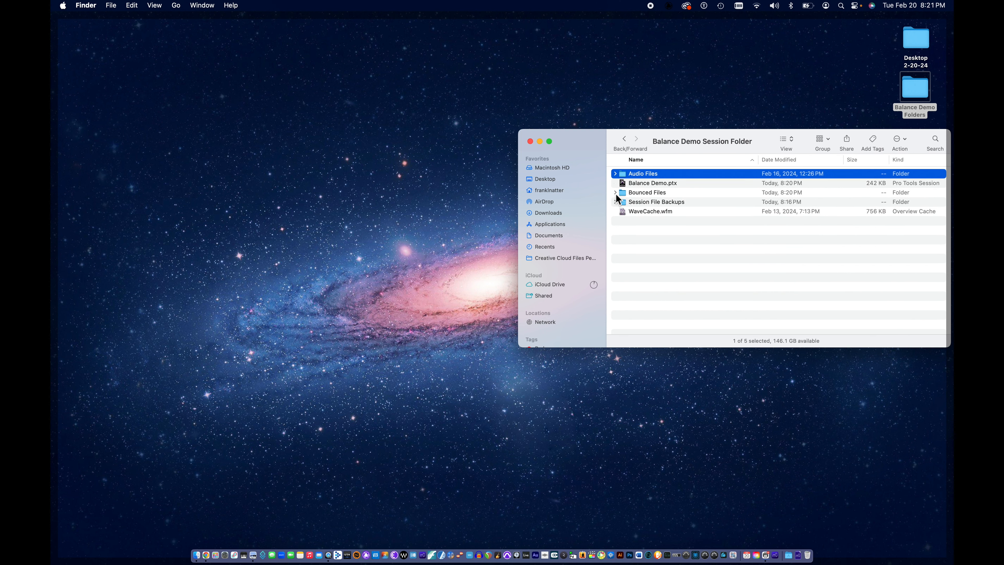
- Open Balance Demo Rough Mix 2-20-24.mp3 from the Bounced Files folder and close the Music welcome window
click(615, 193)
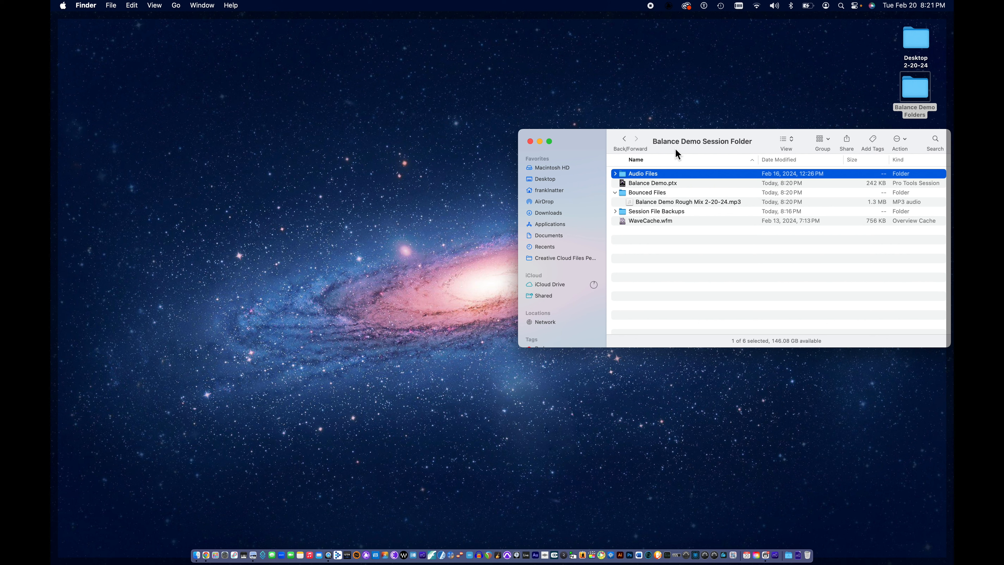
double_click(649, 203)
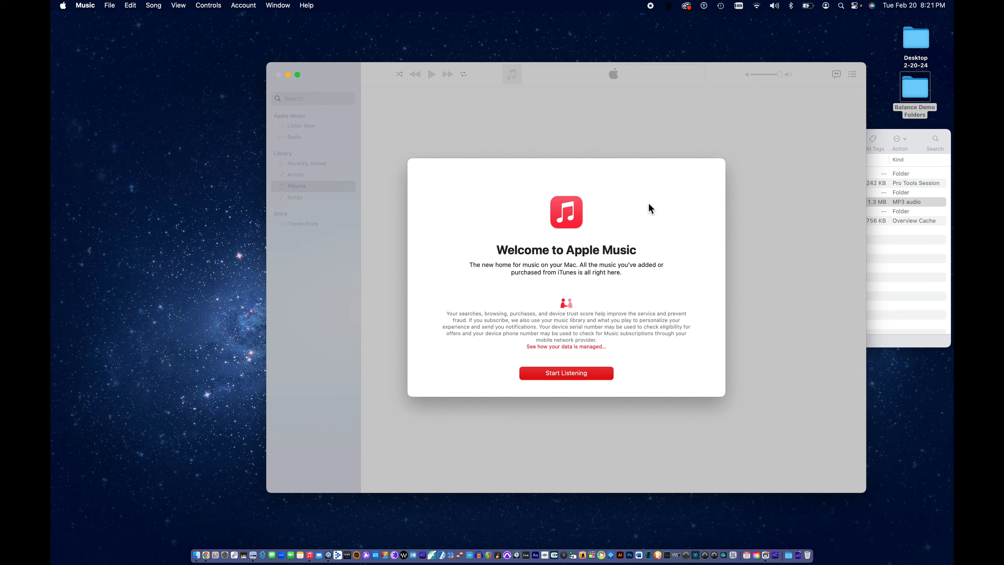
key(super+w)
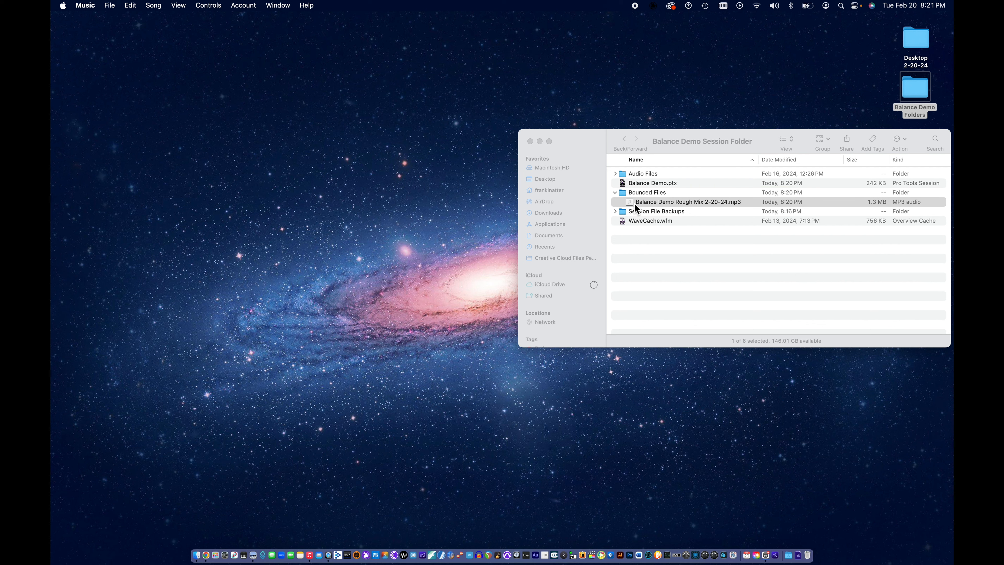